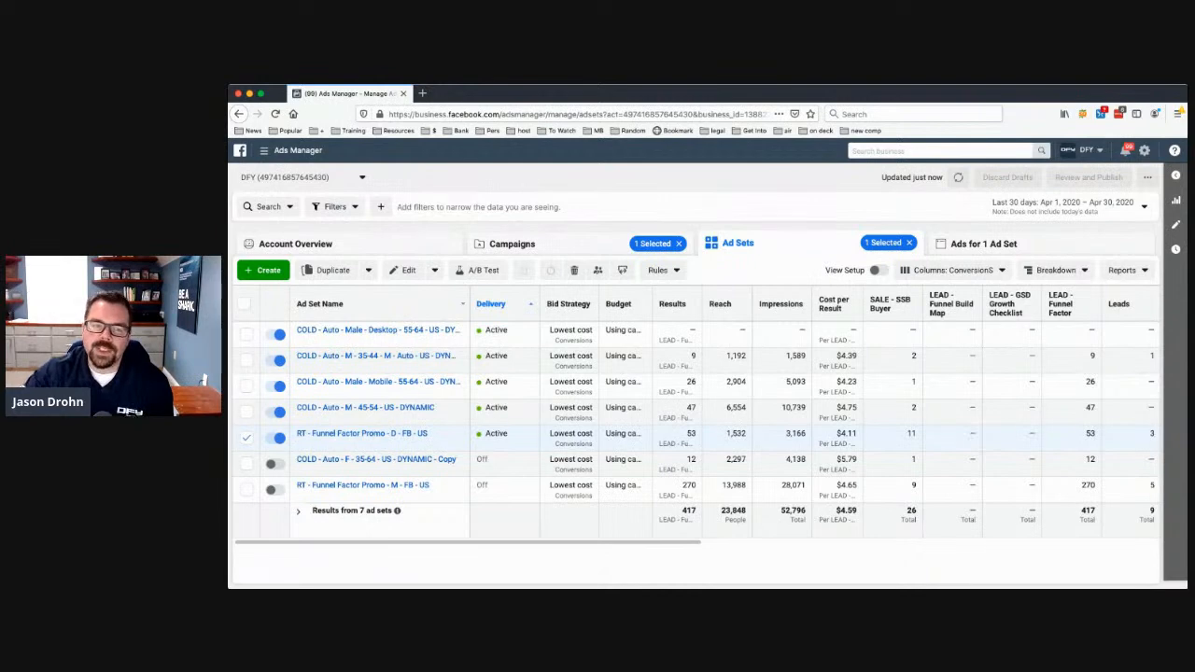
# Return to the campaign list and open the ad sets of the active [SALES FUNNEL - COLD] Funnel Factor Ebook - Conversions campaign.
pyautogui.click(512, 244)
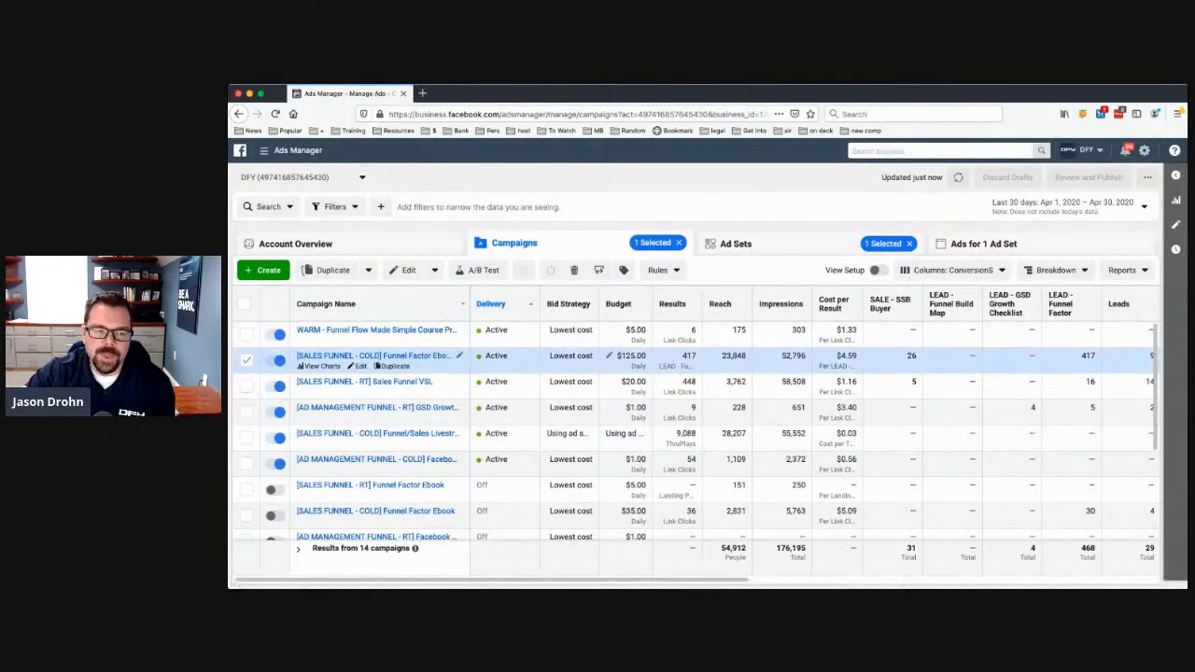
pyautogui.click(247, 360)
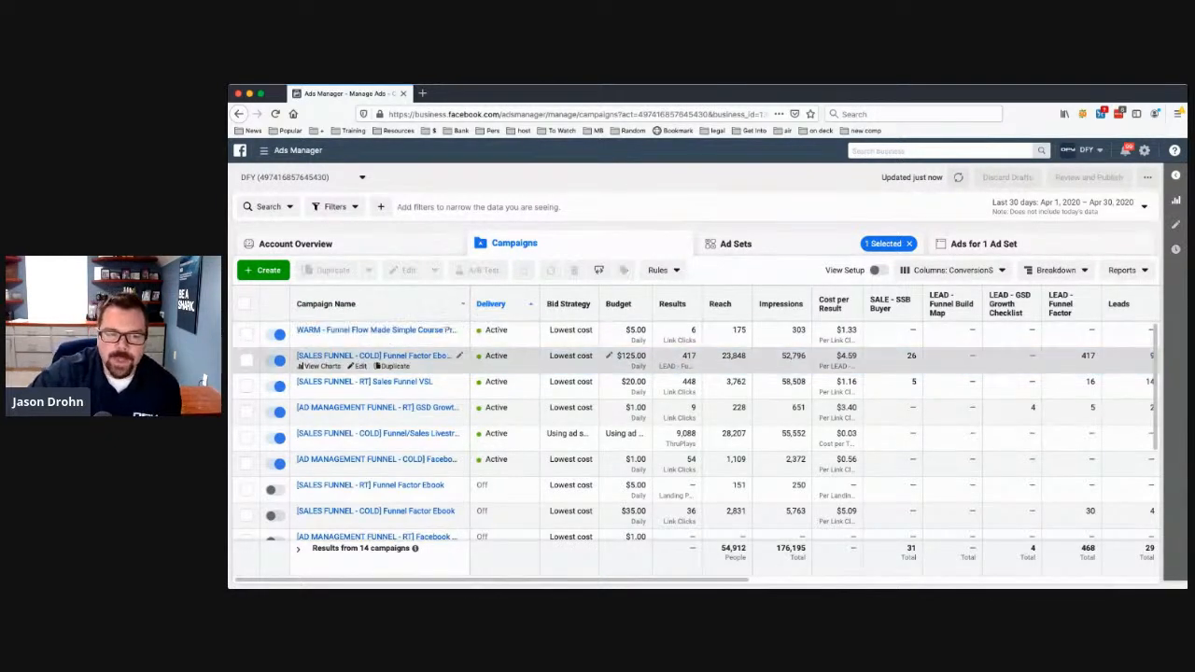
pyautogui.click(373, 355)
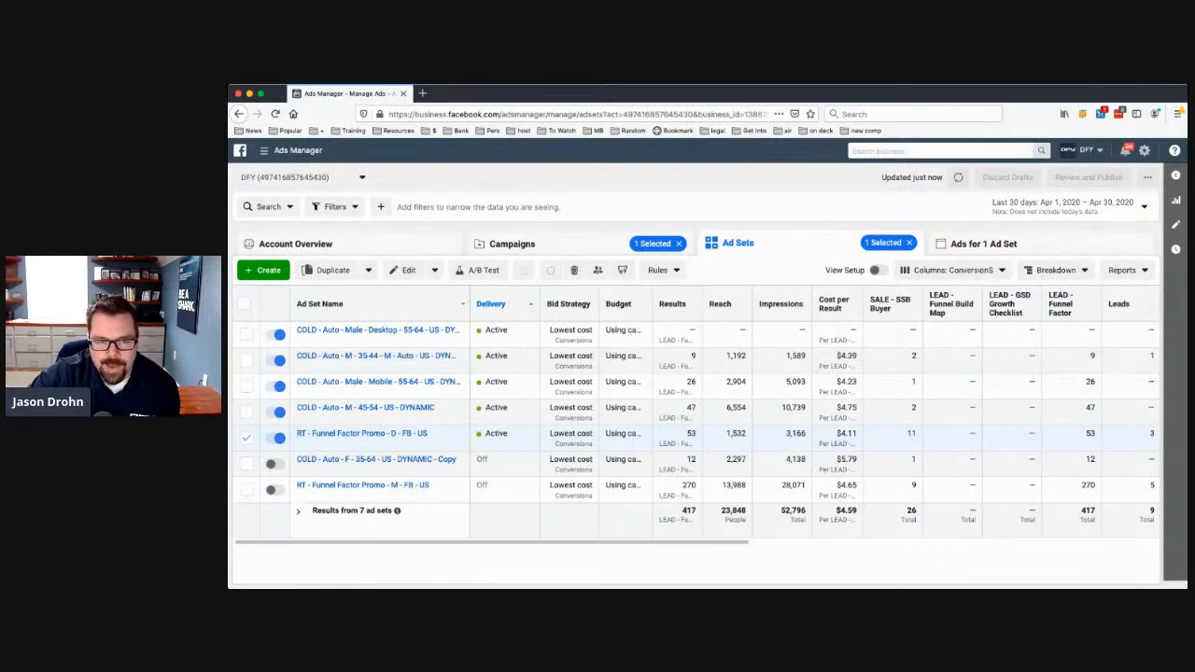
# Review the custom audiences, location and age targeting of the COLD - Auto - Male - Desktop - 55-64 ad set and close its editor.
pyautogui.click(358, 340)
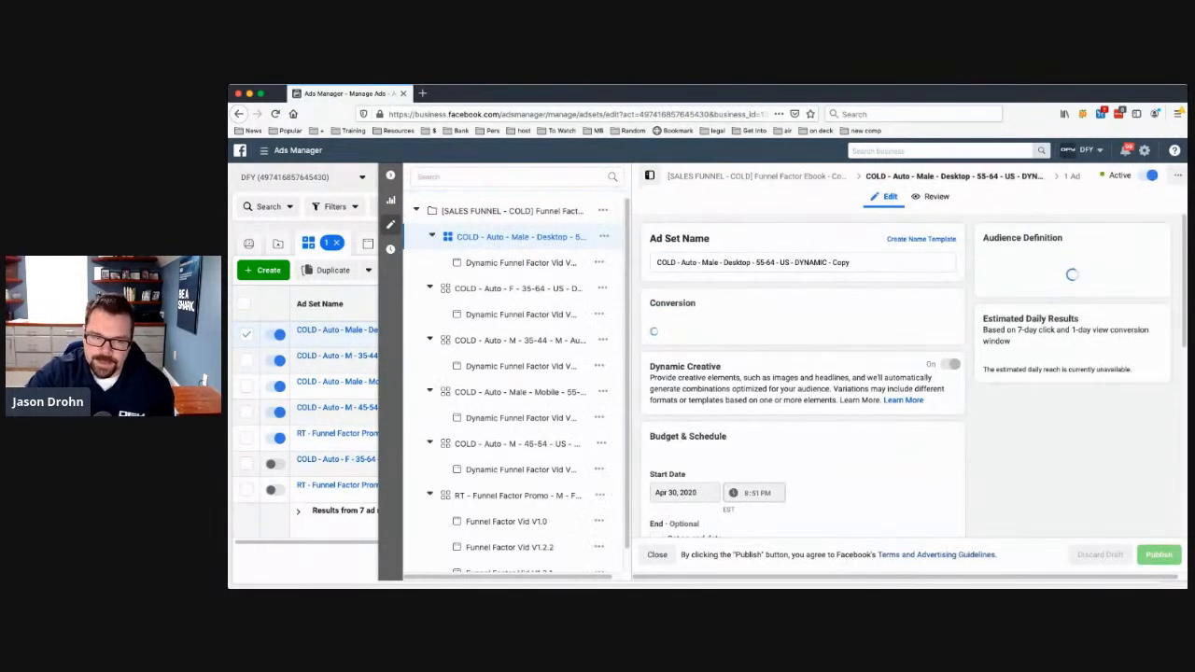
pyautogui.scroll(-10, 803, 392)
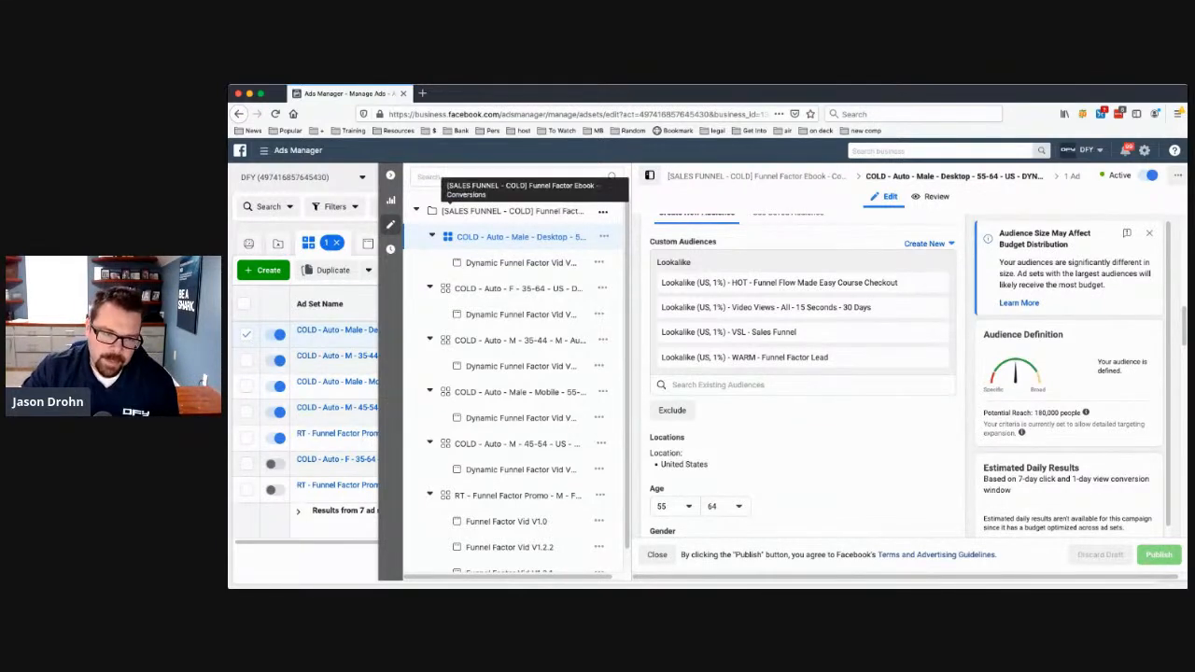
pyautogui.click(390, 175)
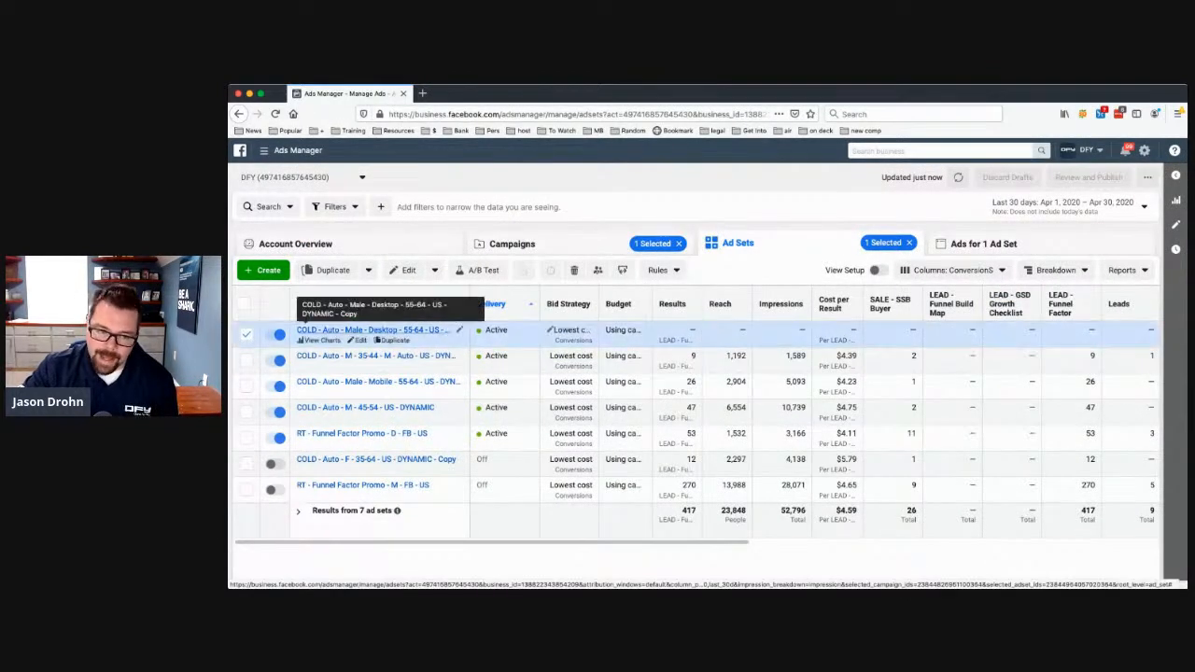
# Open the Dynamic Funnel Factor Vid V1.2 ad of the desktop 55-64 ad set for editing and examine its ad creative section.
pyautogui.click(378, 330)
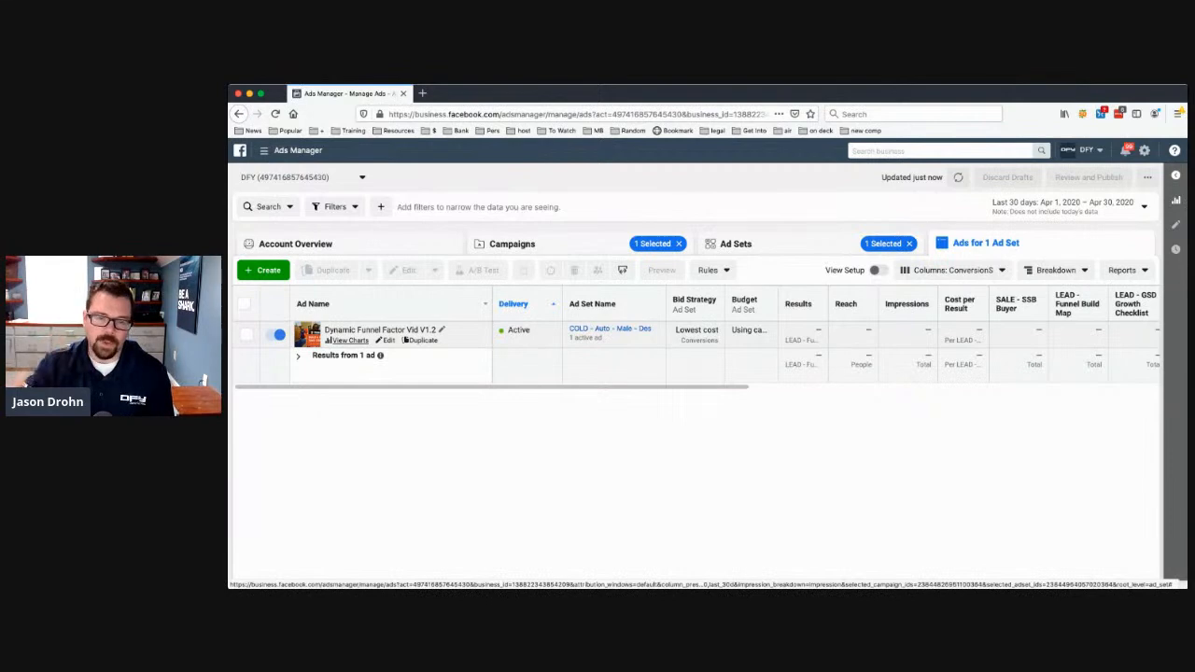
pyautogui.click(386, 340)
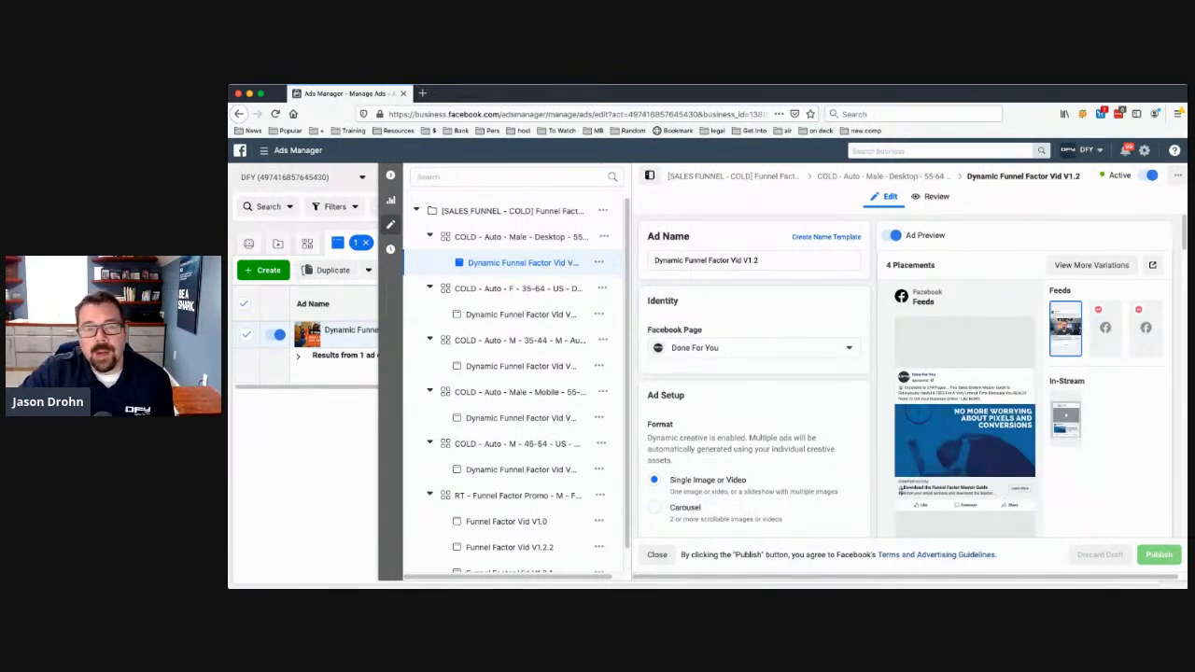
pyautogui.scroll(-5, 756, 393)
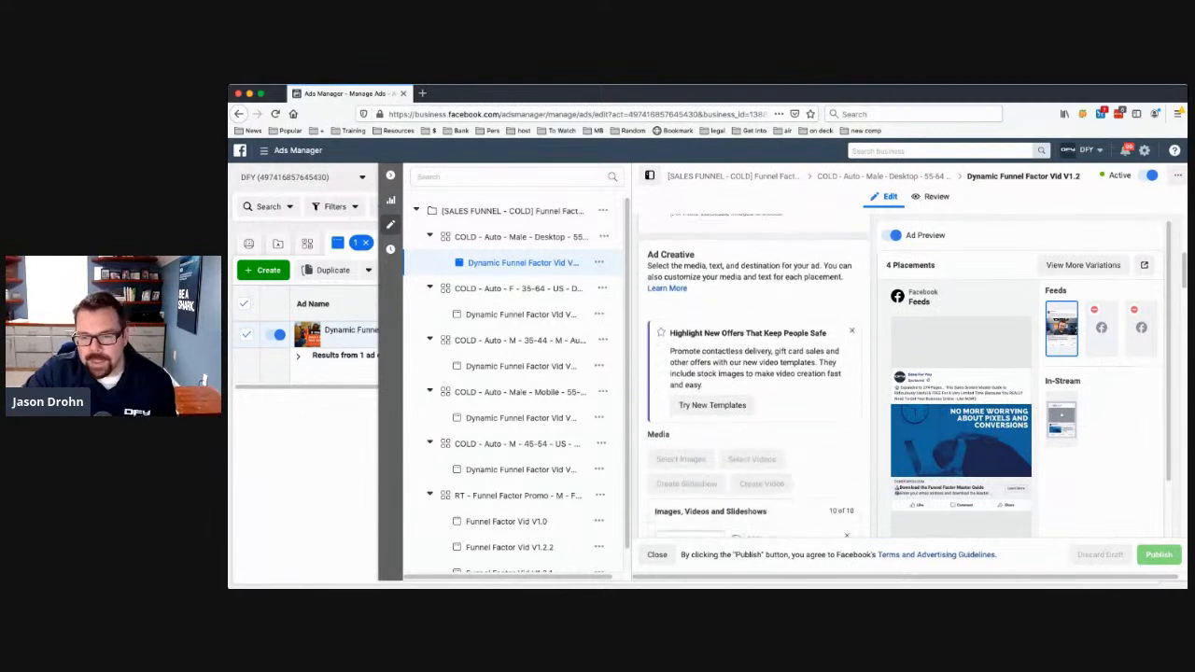
pyautogui.scroll(-1, 756, 392)
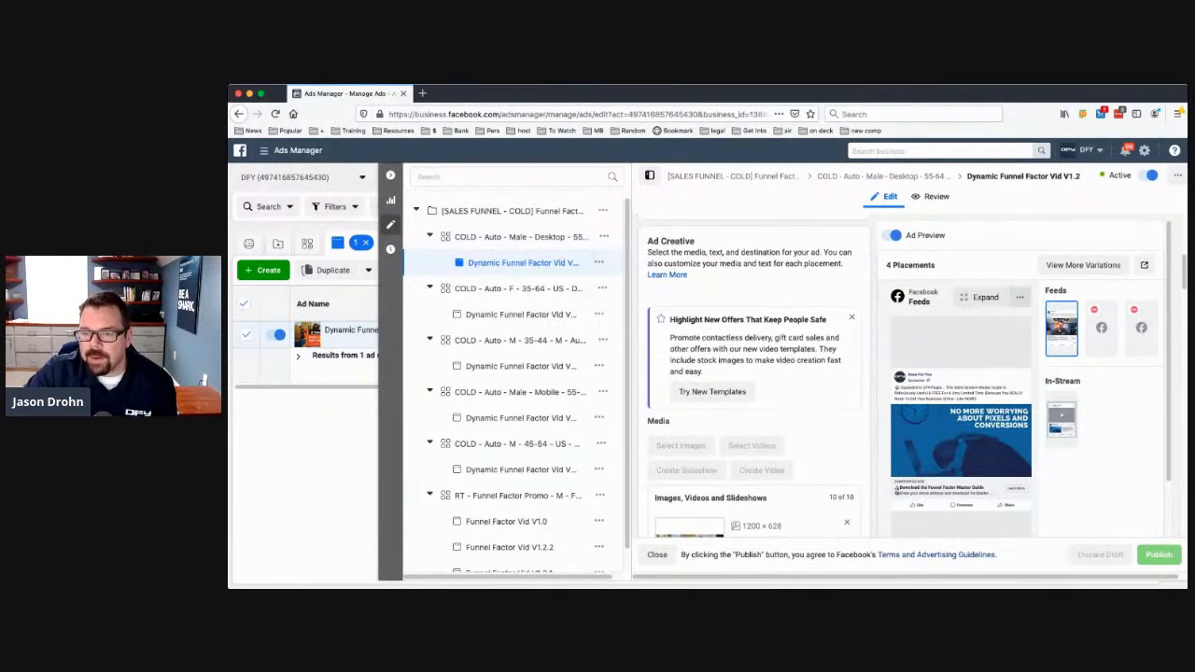
pyautogui.click(1143, 265)
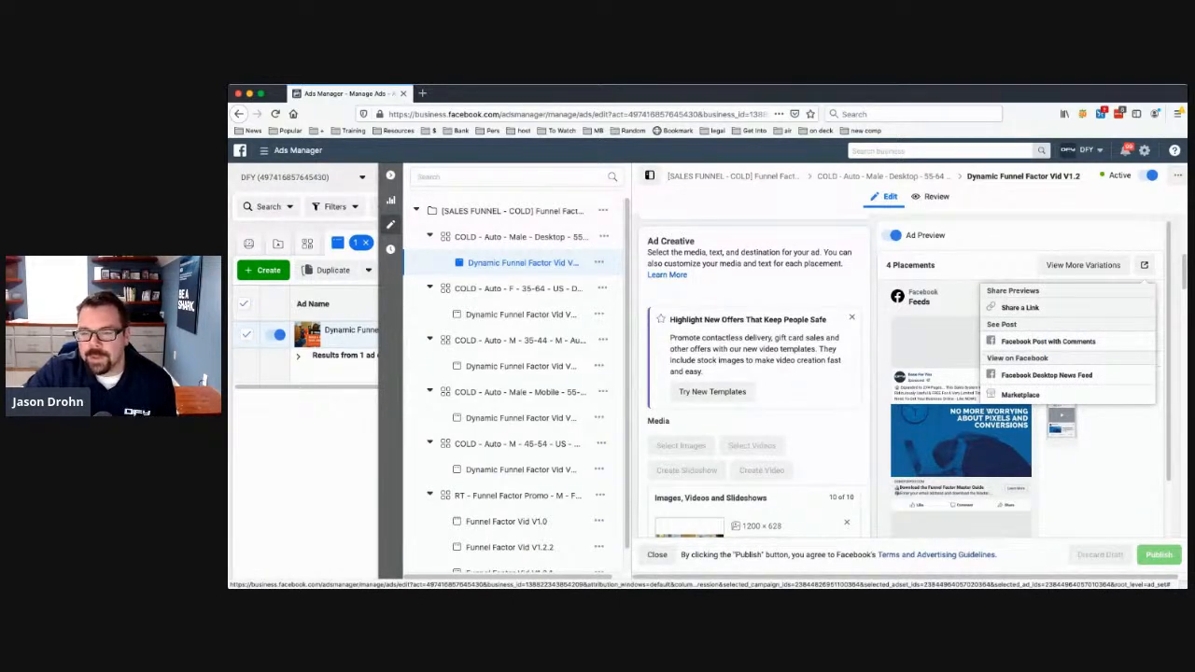
pyautogui.click(985, 266)
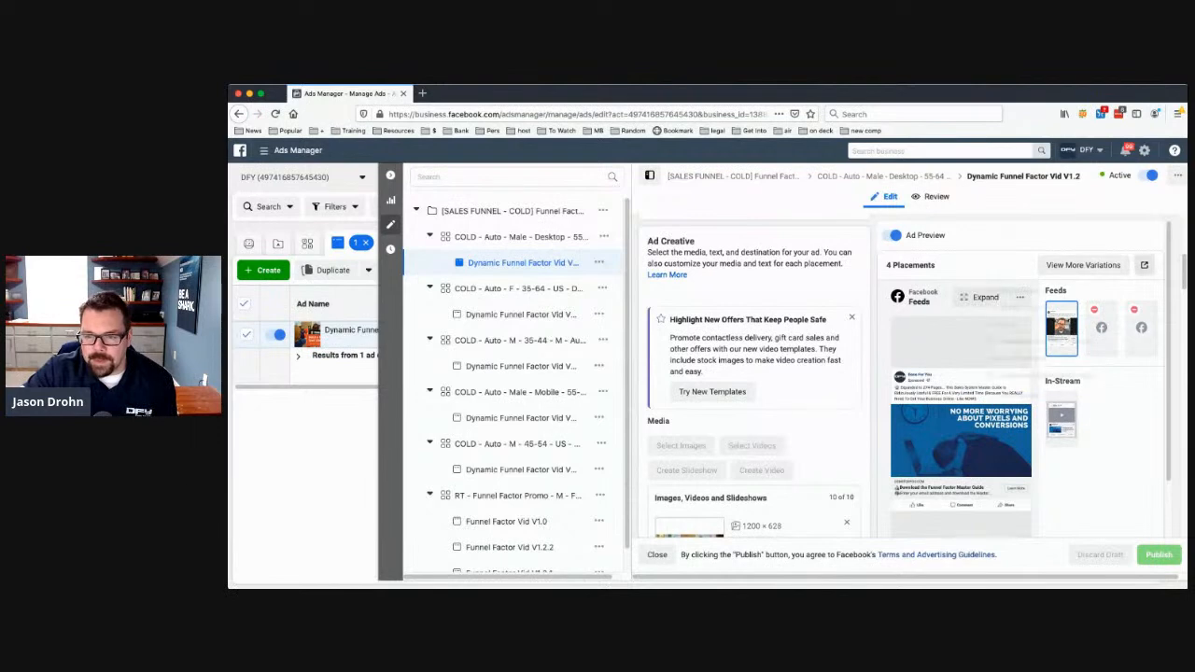
pyautogui.click(1143, 265)
pyautogui.click(1060, 342)
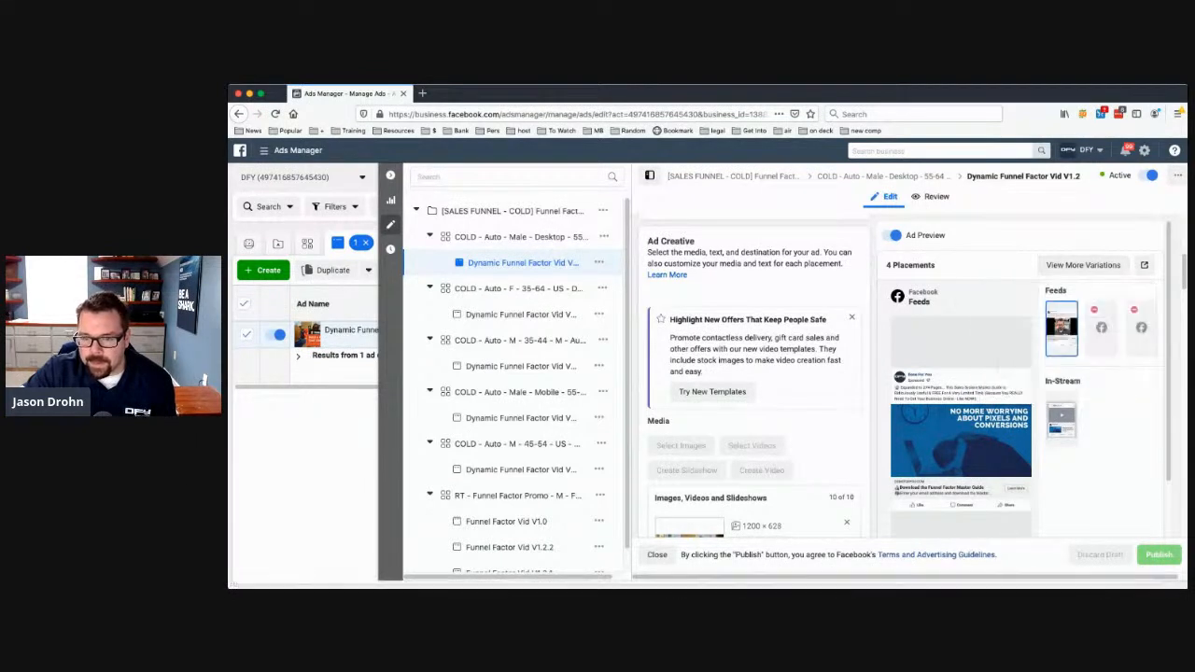
pyautogui.click(1019, 297)
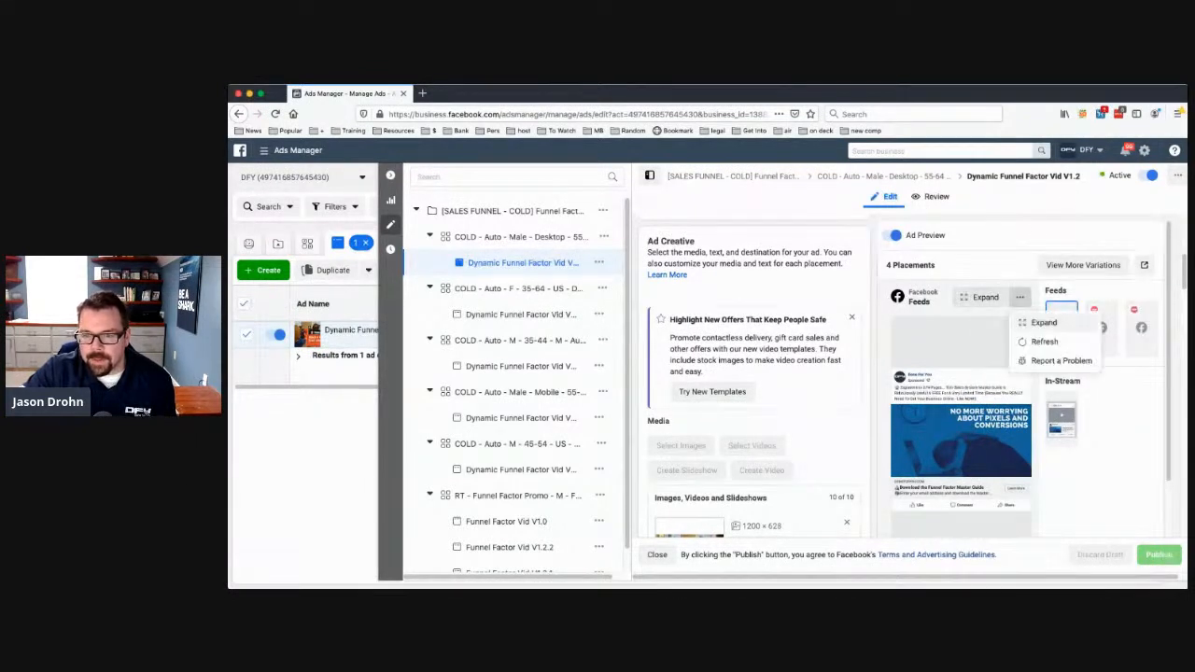
pyautogui.click(1143, 265)
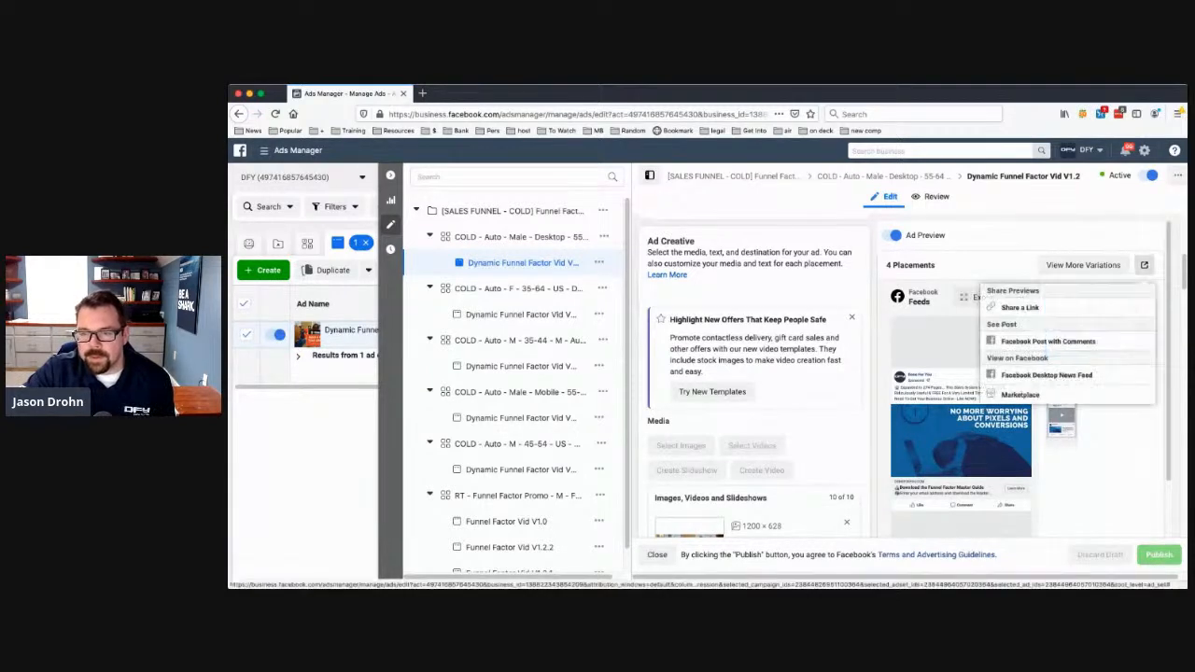
# Preview the ad's variations with the media copyandpaste (1).png, FF v2.2.mov and FF v2.0.mov.
pyautogui.click(1083, 265)
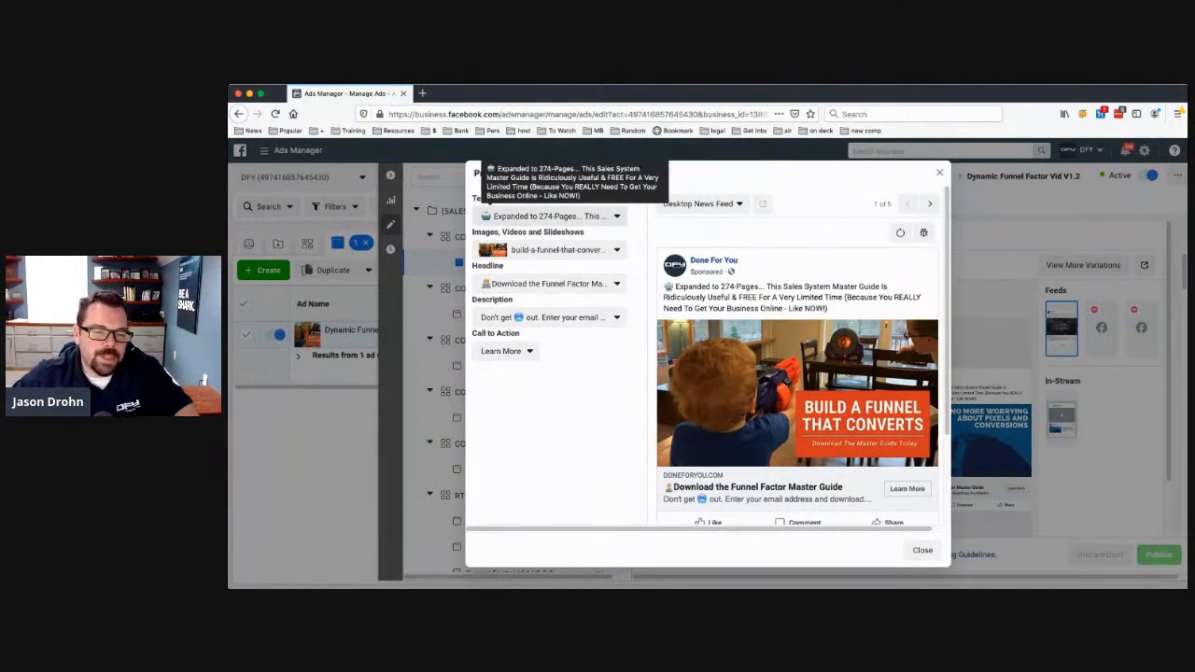
pyautogui.click(556, 249)
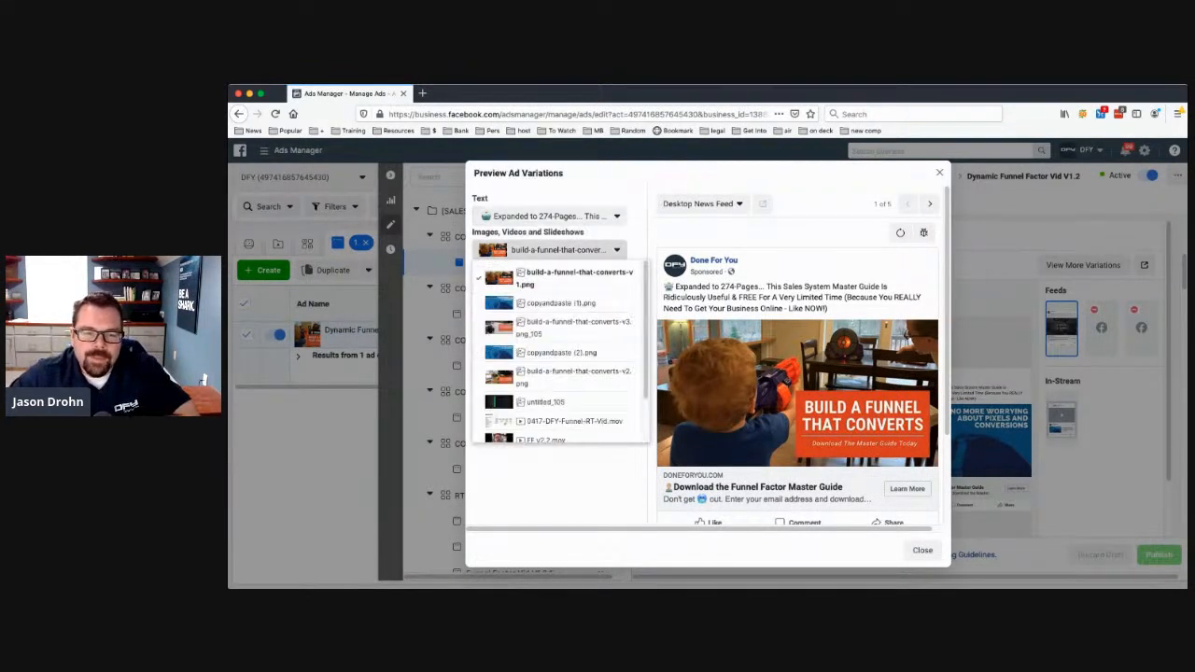
pyautogui.click(556, 303)
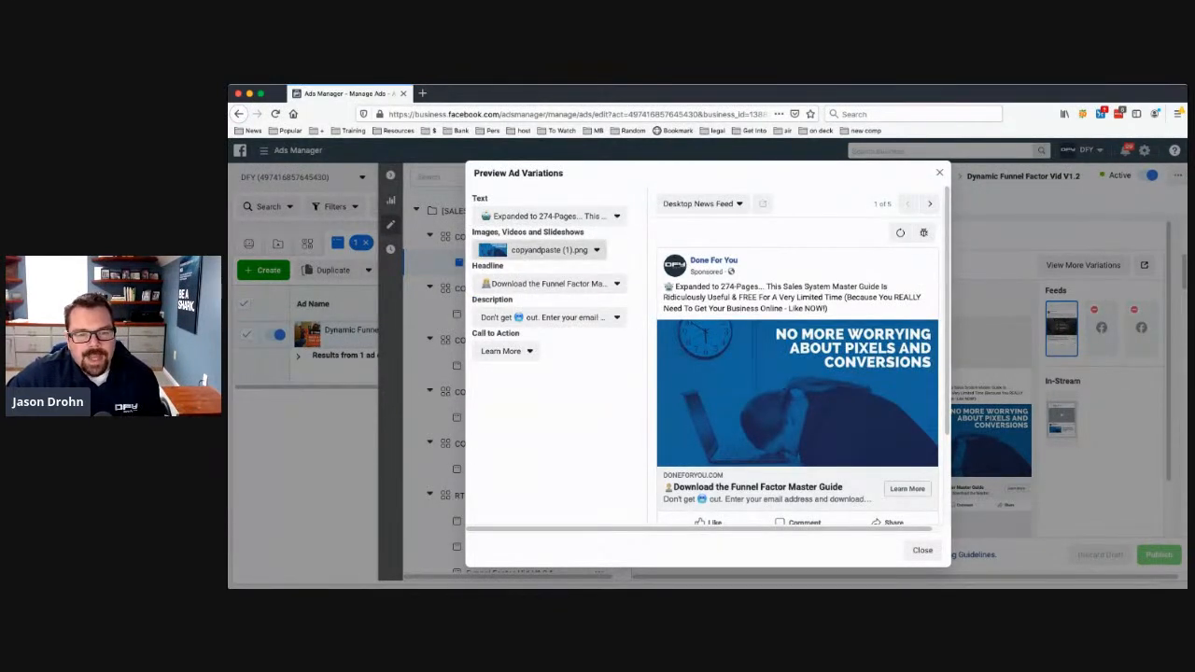
pyautogui.click(542, 249)
pyautogui.scroll(-2, 560, 355)
pyautogui.click(560, 390)
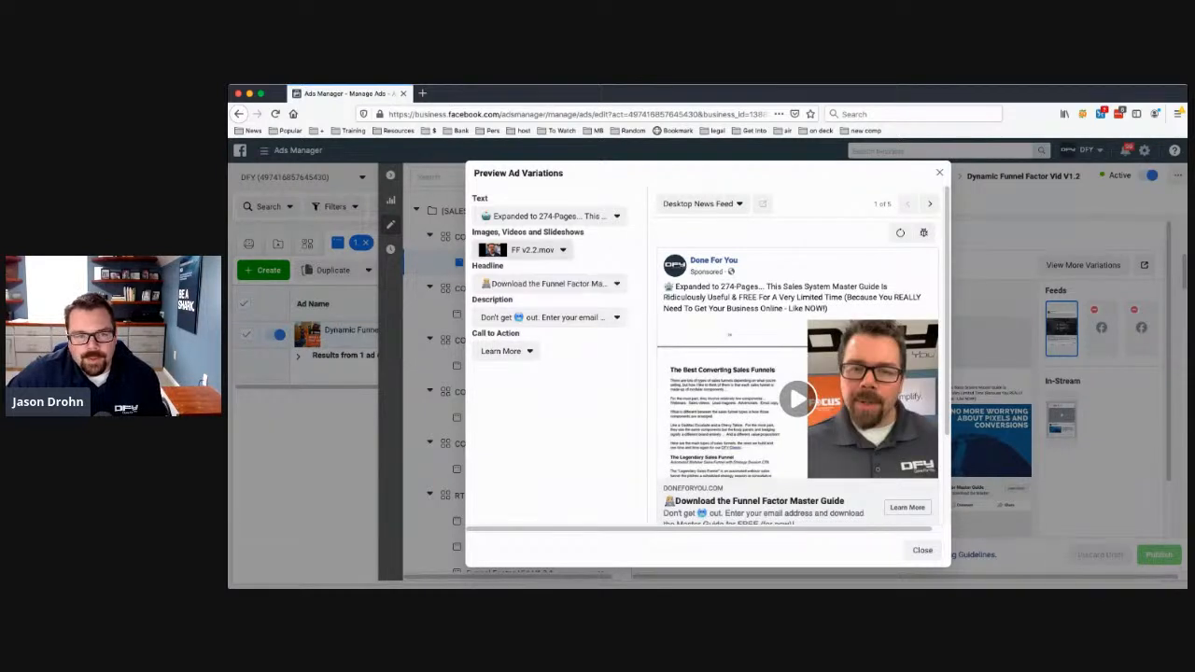
pyautogui.click(527, 250)
pyautogui.scroll(-2, 559, 352)
pyautogui.click(558, 411)
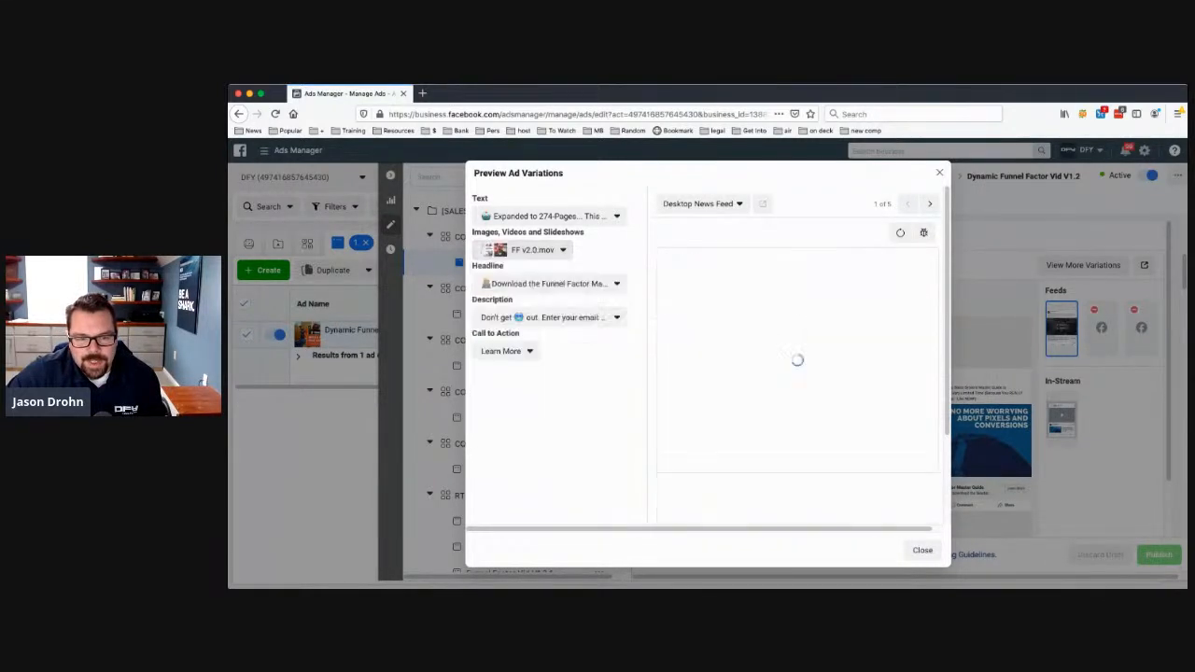
# Preview the envelope, person and ">>" versions of the "Download the Funnel Factor Master Guide" headline and close the variations preview.
pyautogui.click(550, 282)
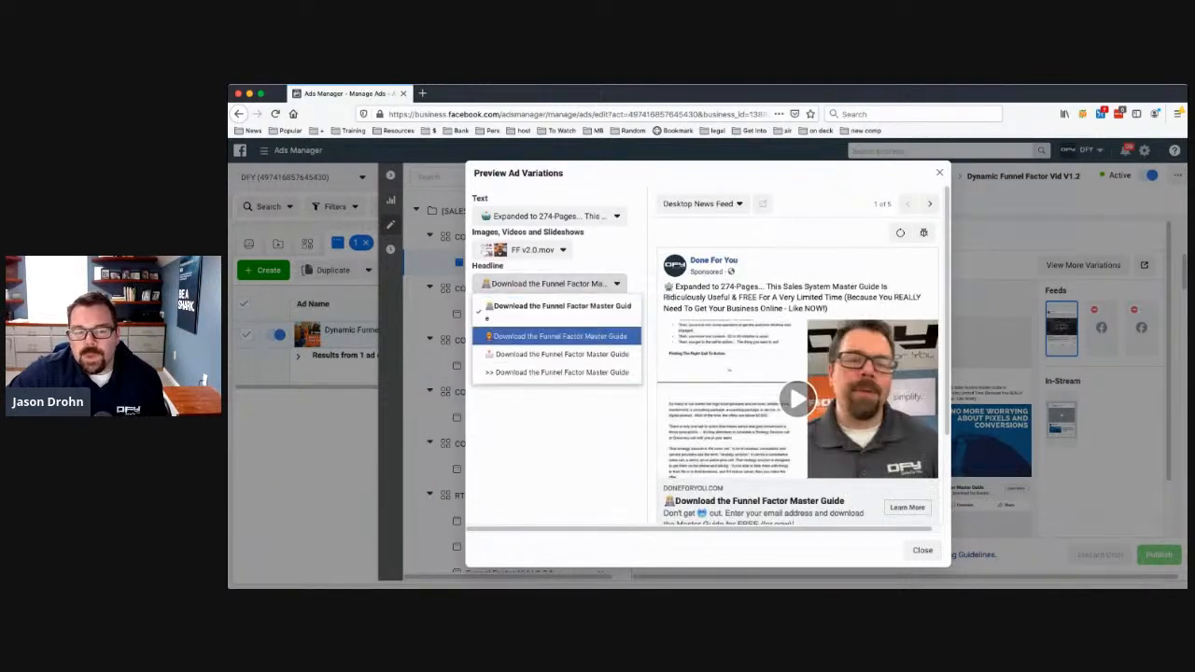
pyautogui.click(550, 283)
pyautogui.click(551, 283)
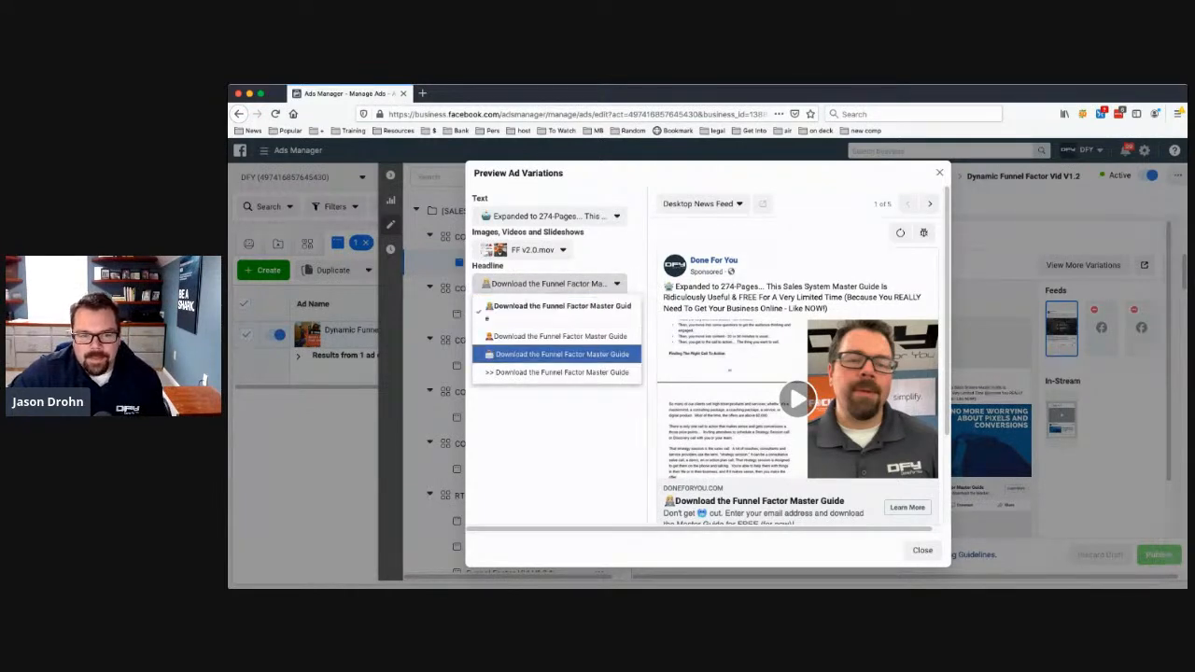
pyautogui.click(562, 353)
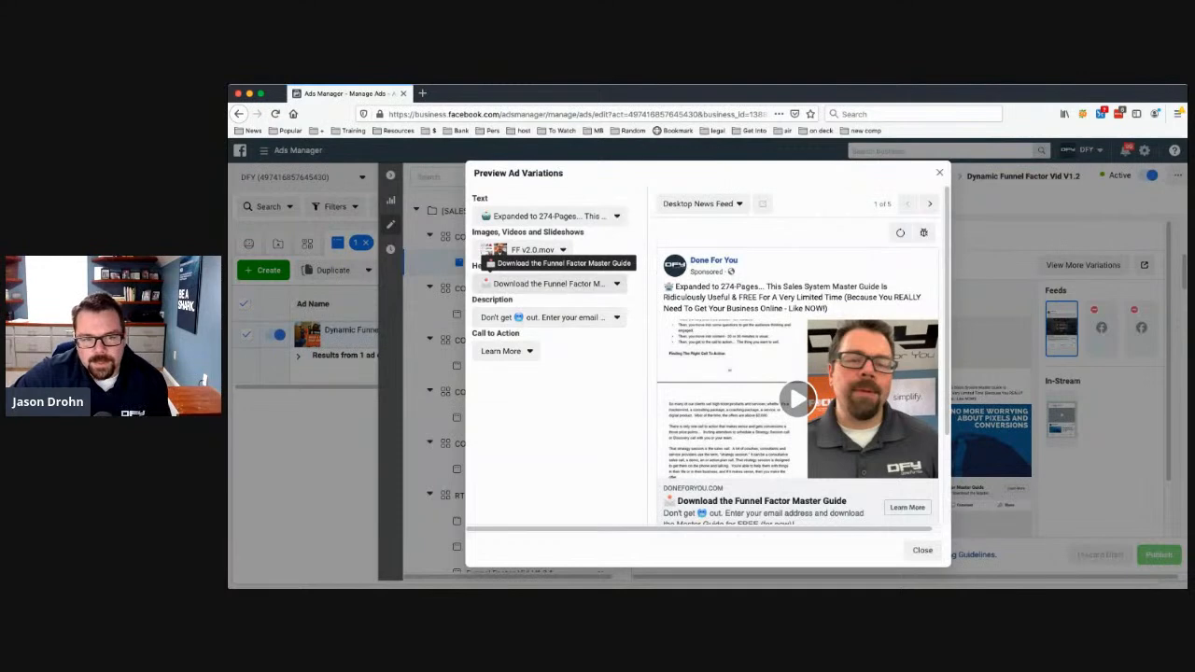
pyautogui.click(550, 282)
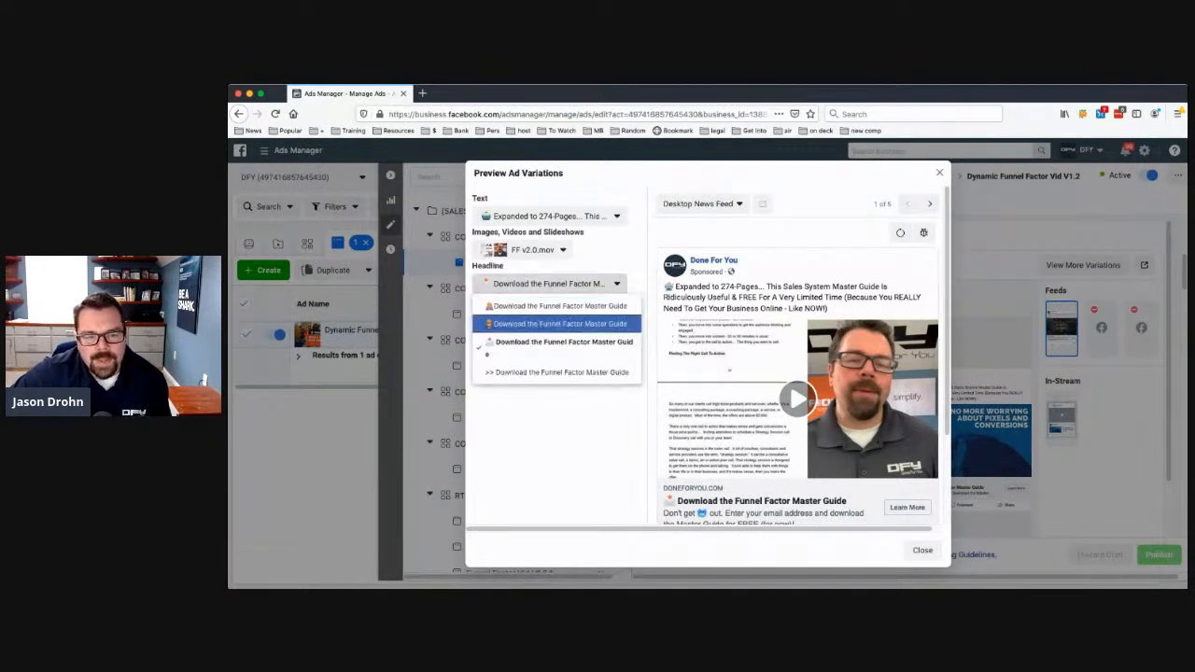
pyautogui.click(560, 323)
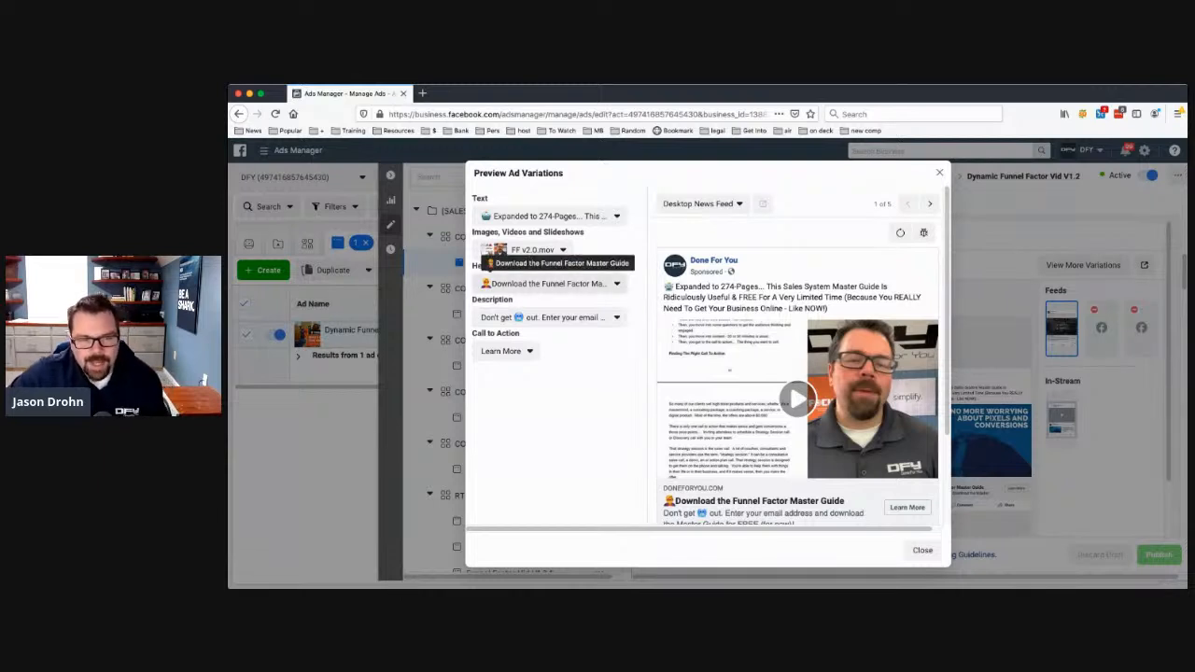
pyautogui.click(548, 282)
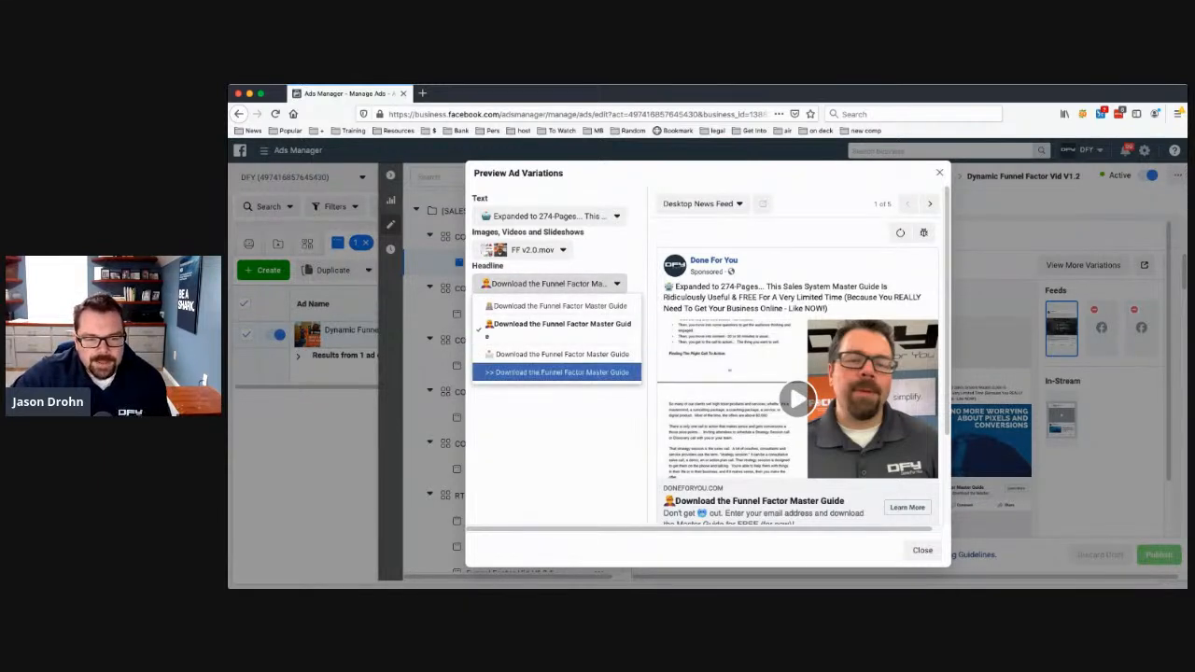
pyautogui.click(557, 371)
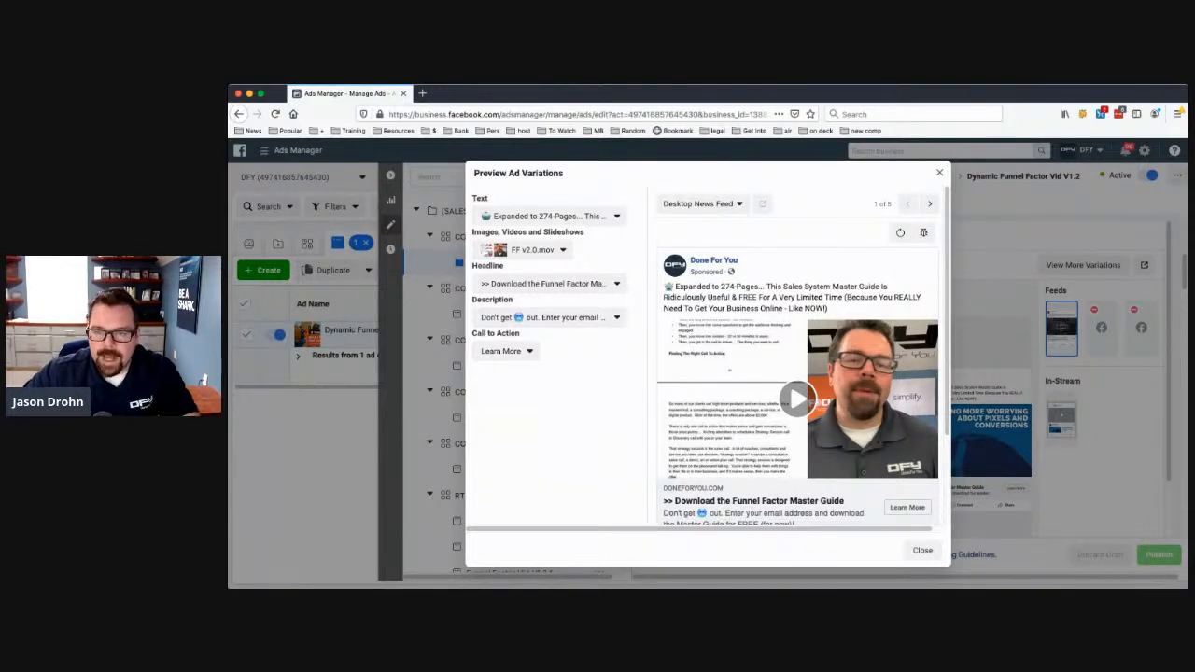
pyautogui.click(939, 173)
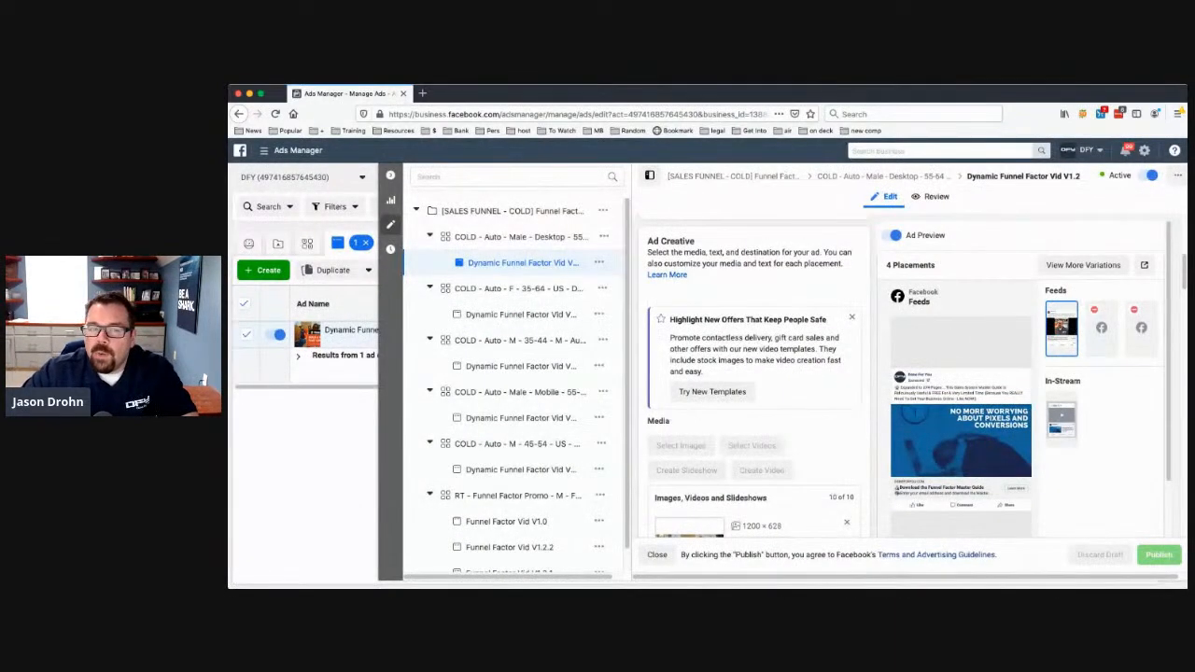
# Close the ad editor and open the ads of the RT - Website Traffic ad set in the WARM - Funnel Flow Made Simple Course Promo campaign.
pyautogui.click(390, 175)
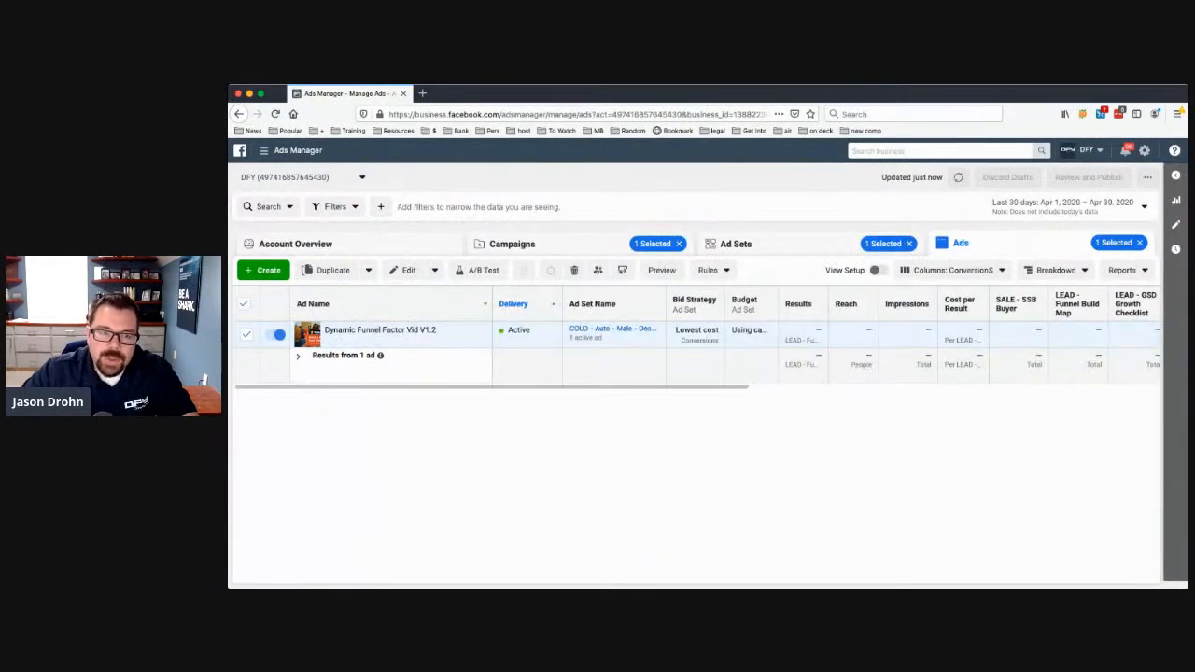
pyautogui.click(504, 244)
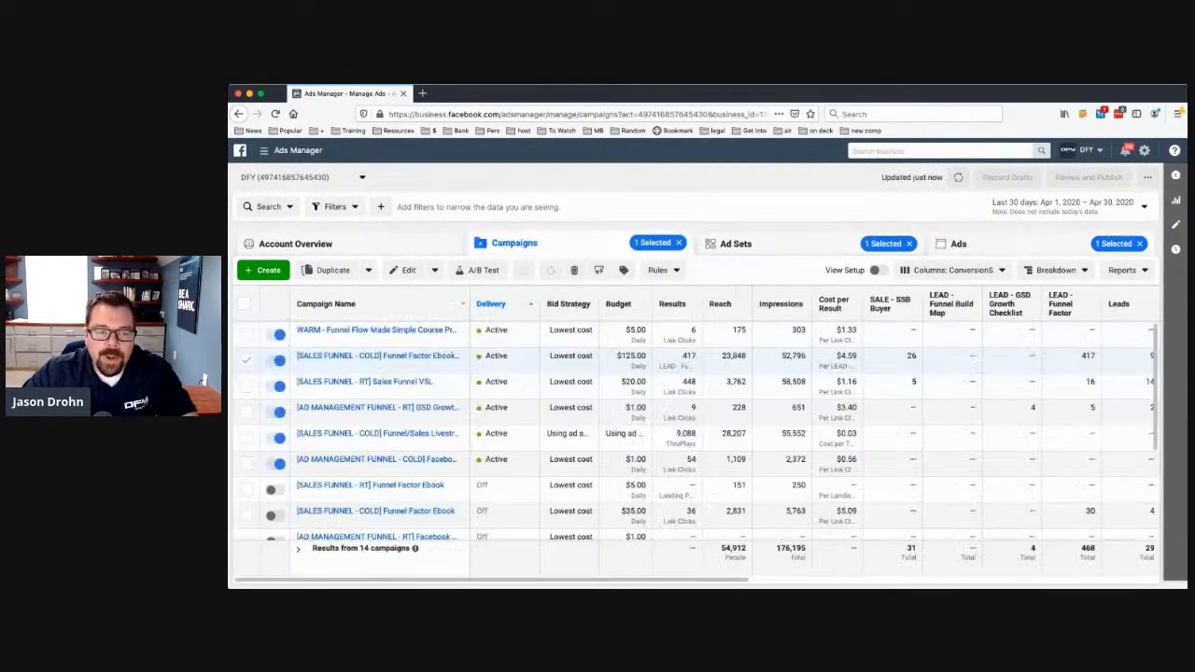
pyautogui.click(336, 329)
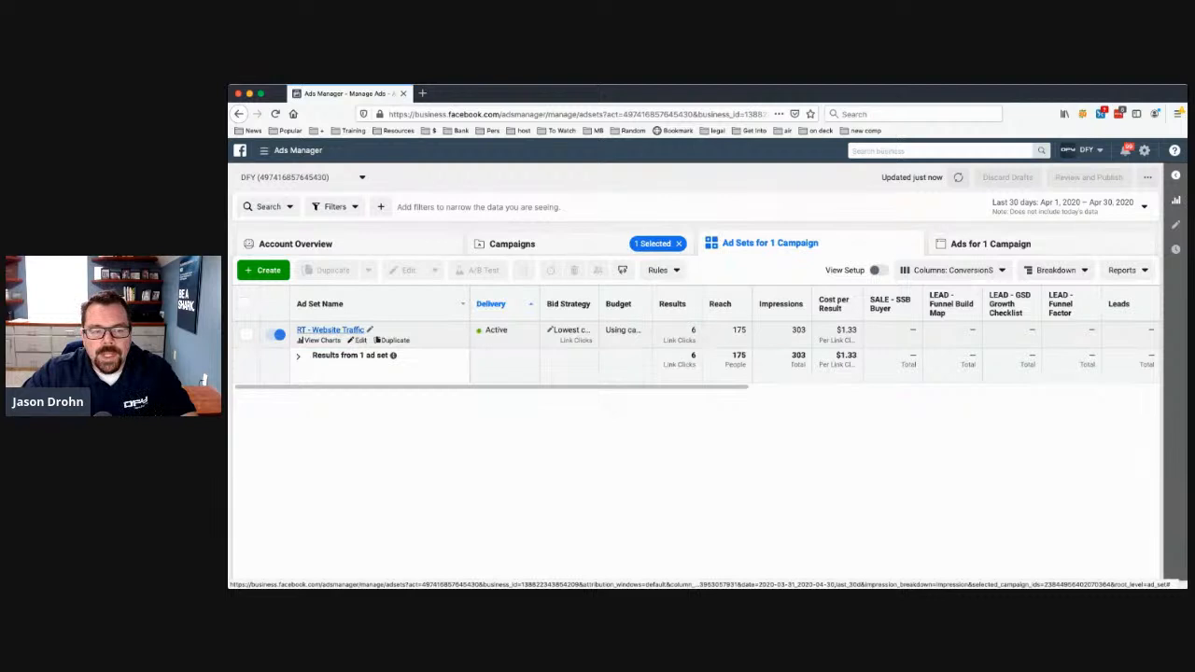
pyautogui.click(330, 330)
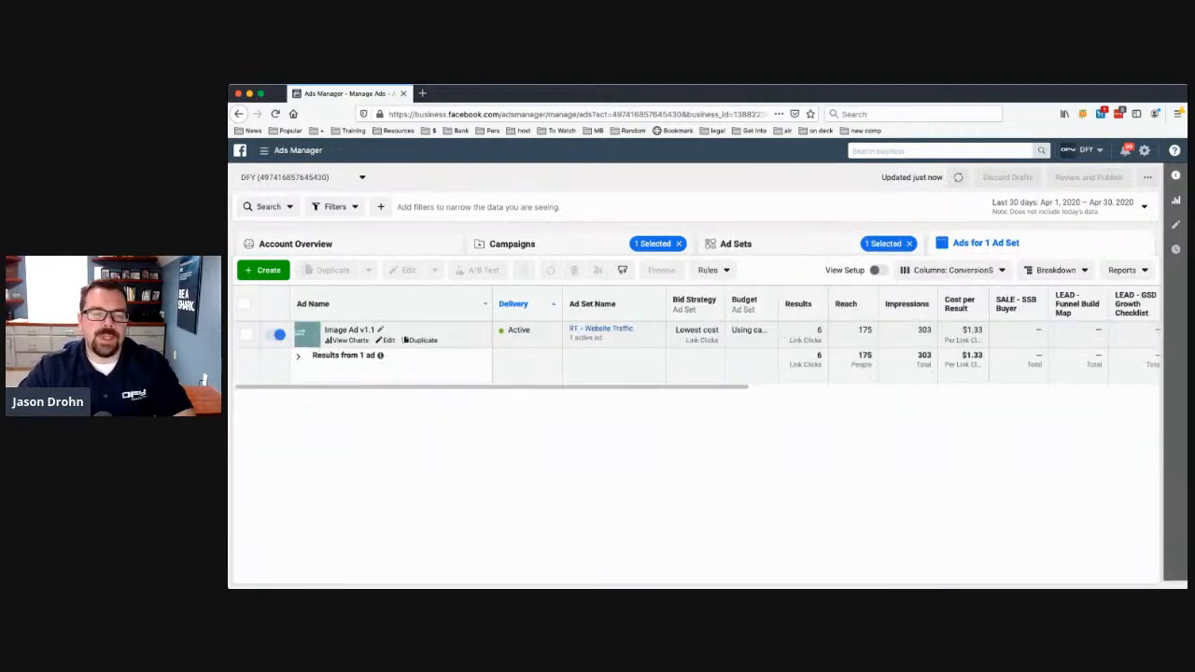
# Open Image Ad v1.1 for editing and review the audience settings of its RT - Website Traffic ad set.
pyautogui.click(386, 340)
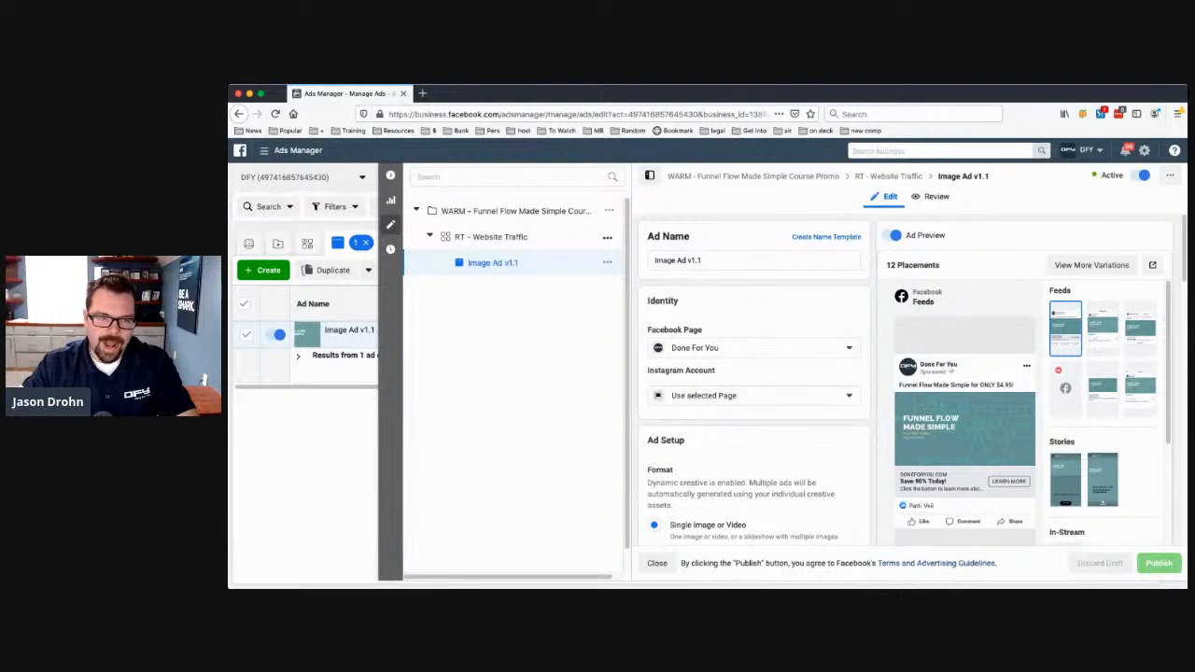
pyautogui.click(492, 236)
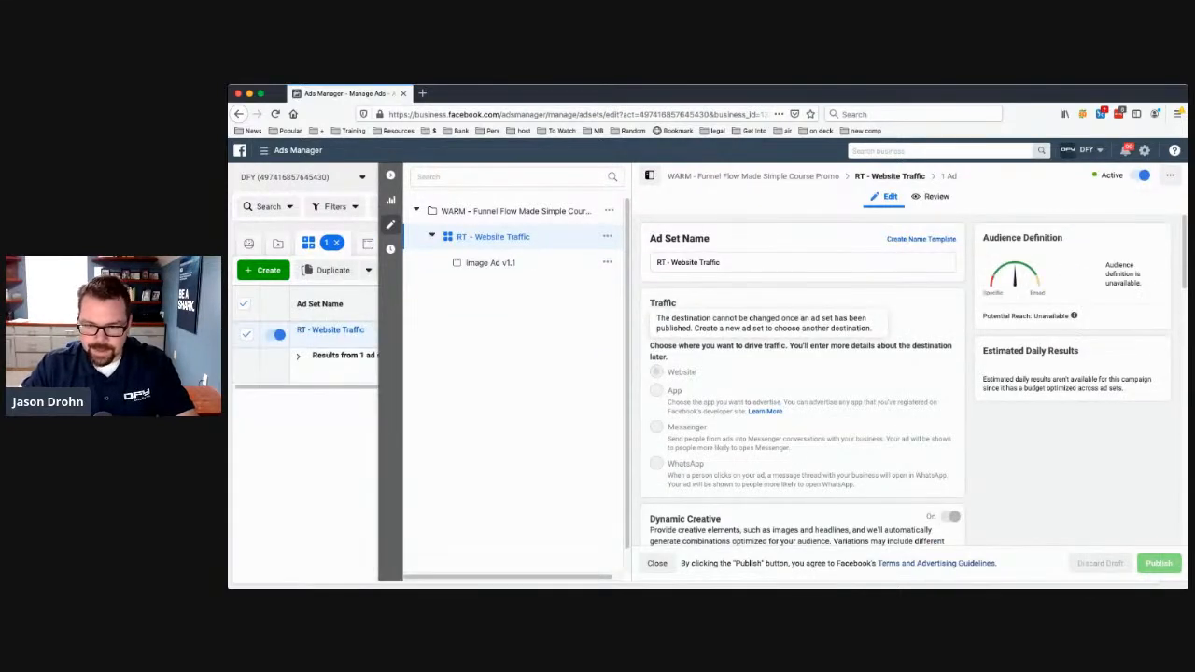
pyautogui.scroll(-10, 803, 392)
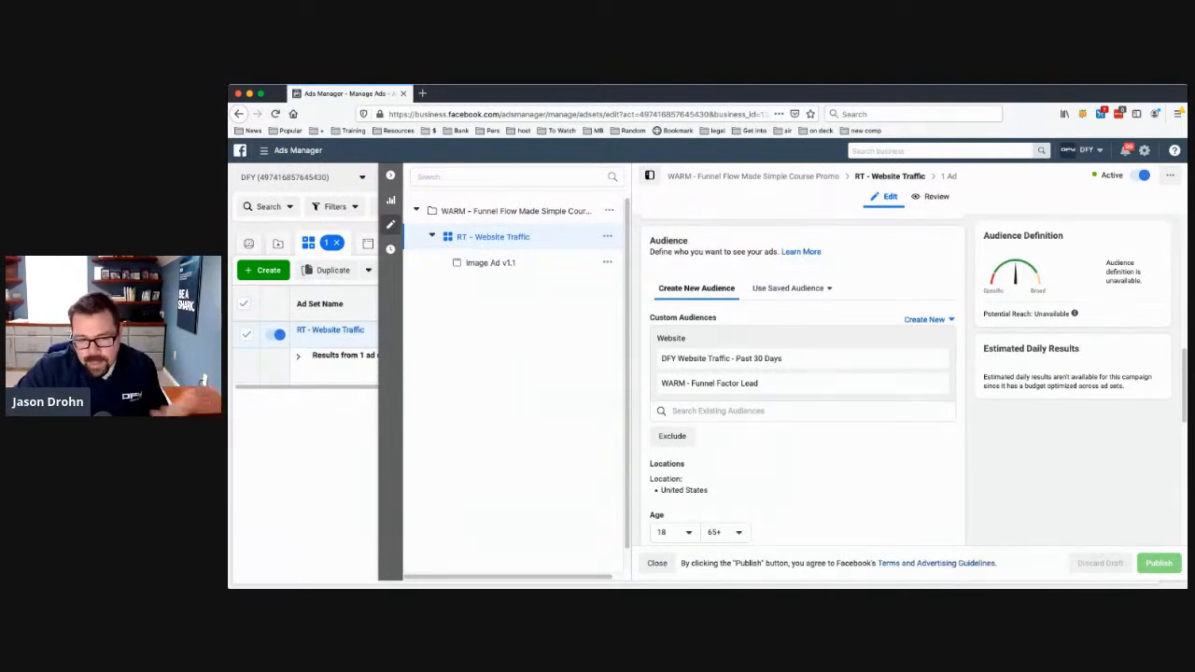
# Review the custom audiences, location, age, gender and detailed targeting settings of the RT - Website Traffic ad set.
pyautogui.scroll(-2, 803, 392)
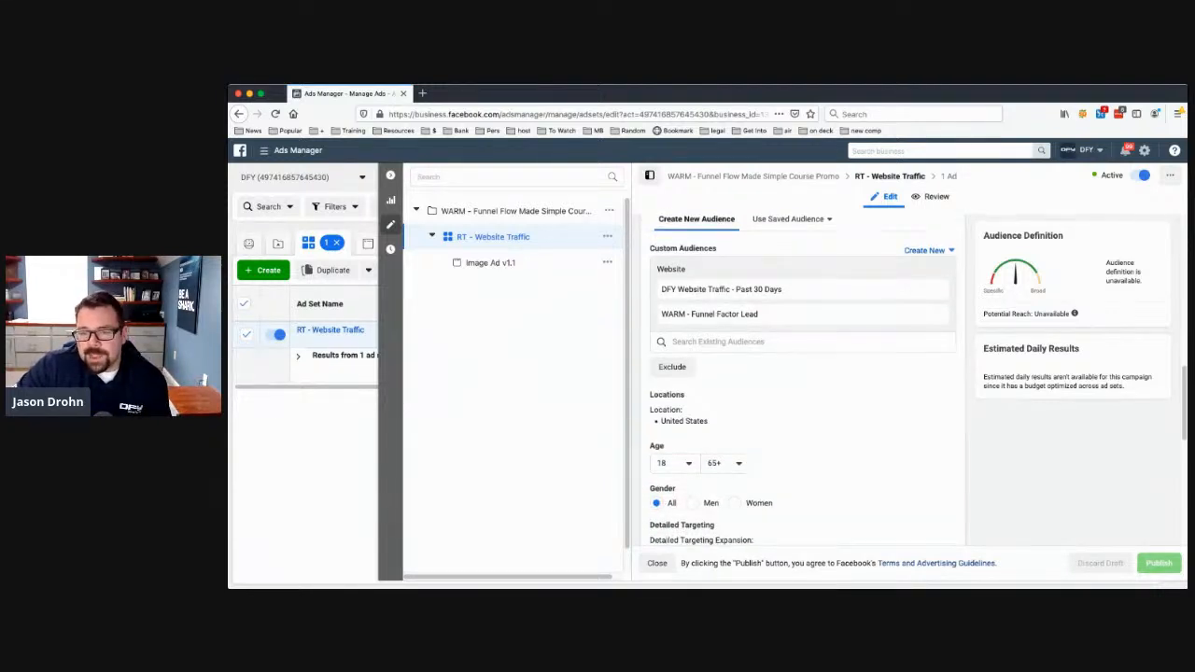
pyautogui.moveTo(1074, 314)
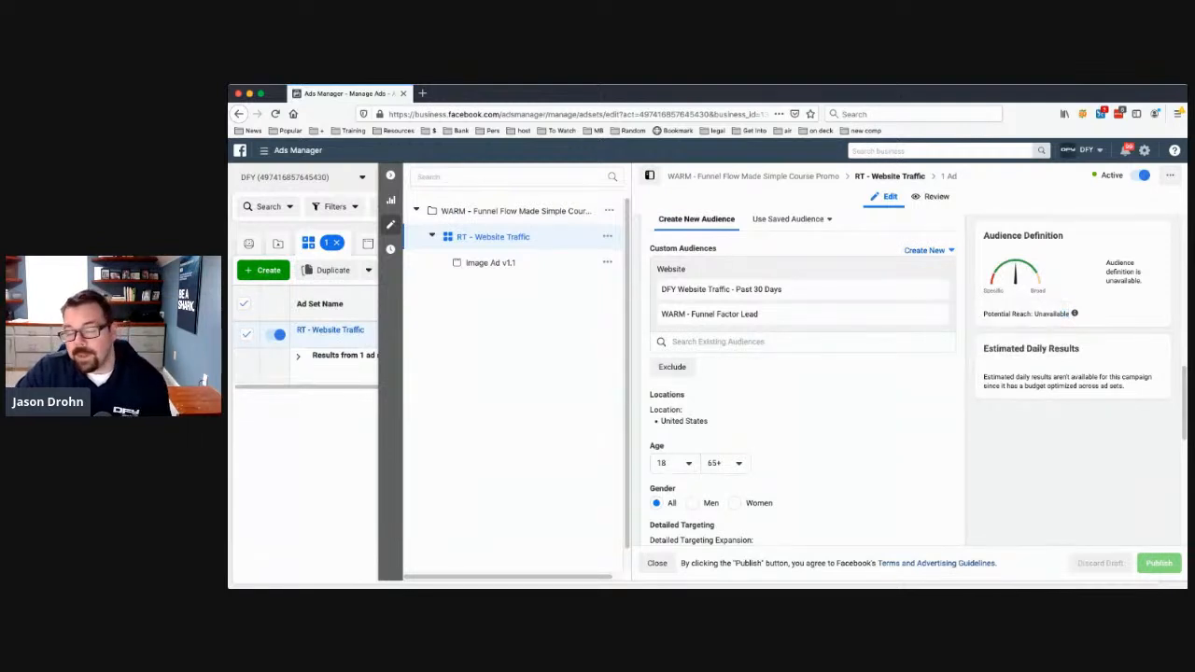
pyautogui.scroll(-4, 803, 392)
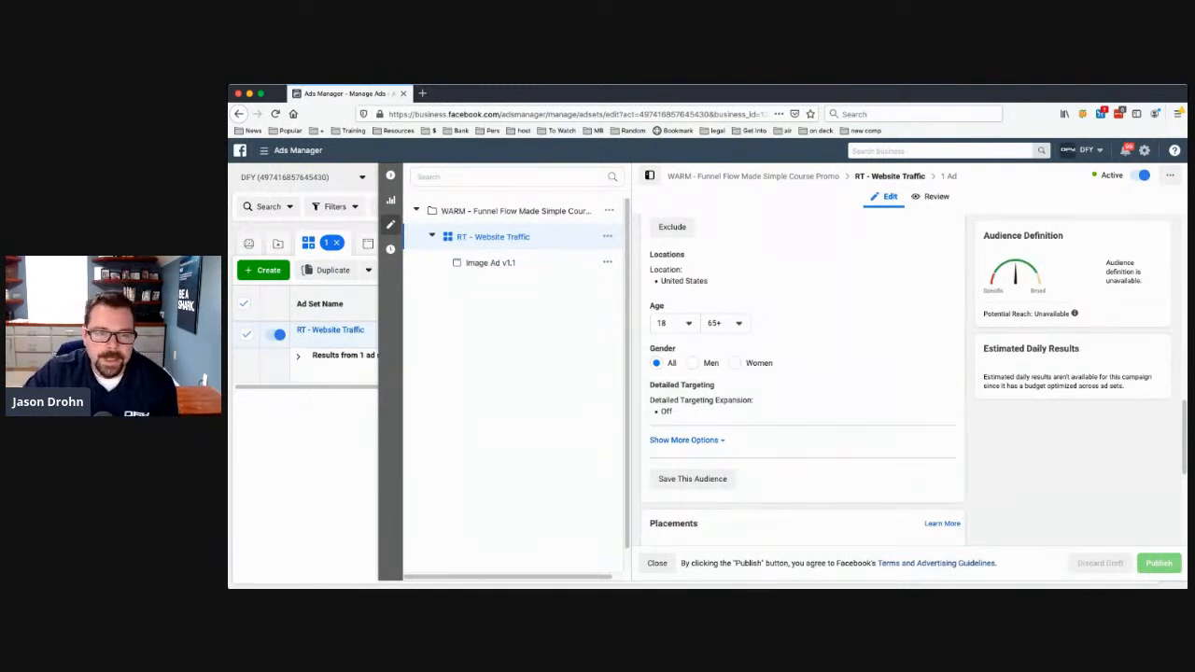
# Close the ad set editor and open the ad sets of the [SALES FUNNEL - COLD] Funnel Factor Ebook - Conversions campaign.
pyautogui.click(390, 175)
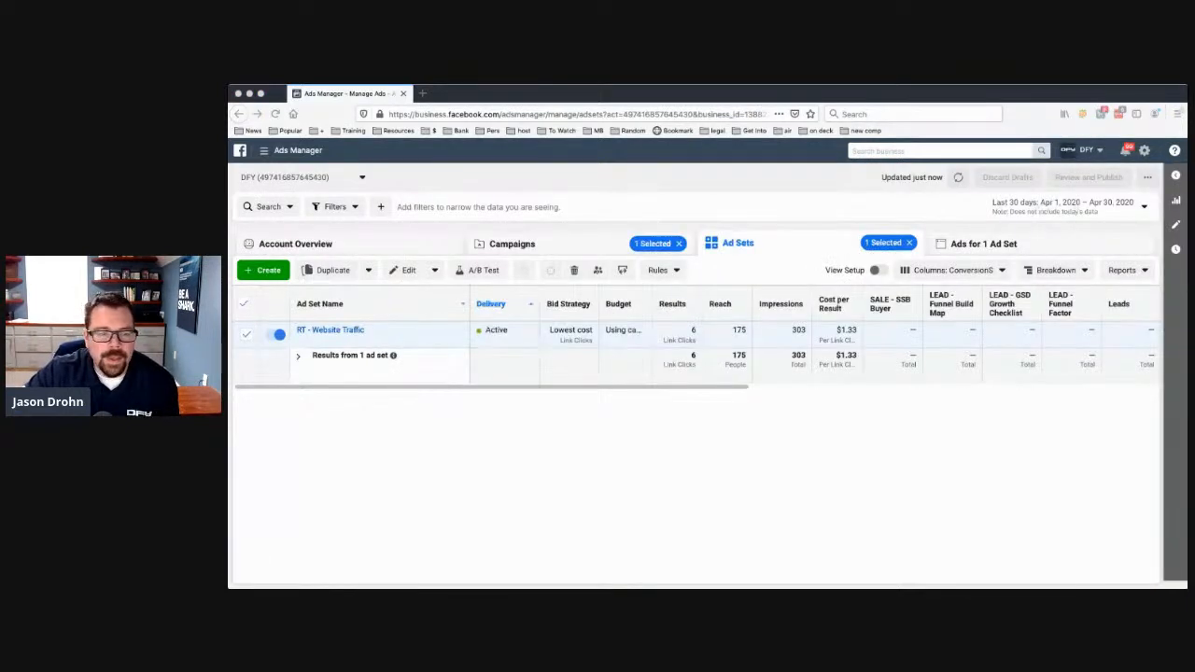
pyautogui.click(513, 243)
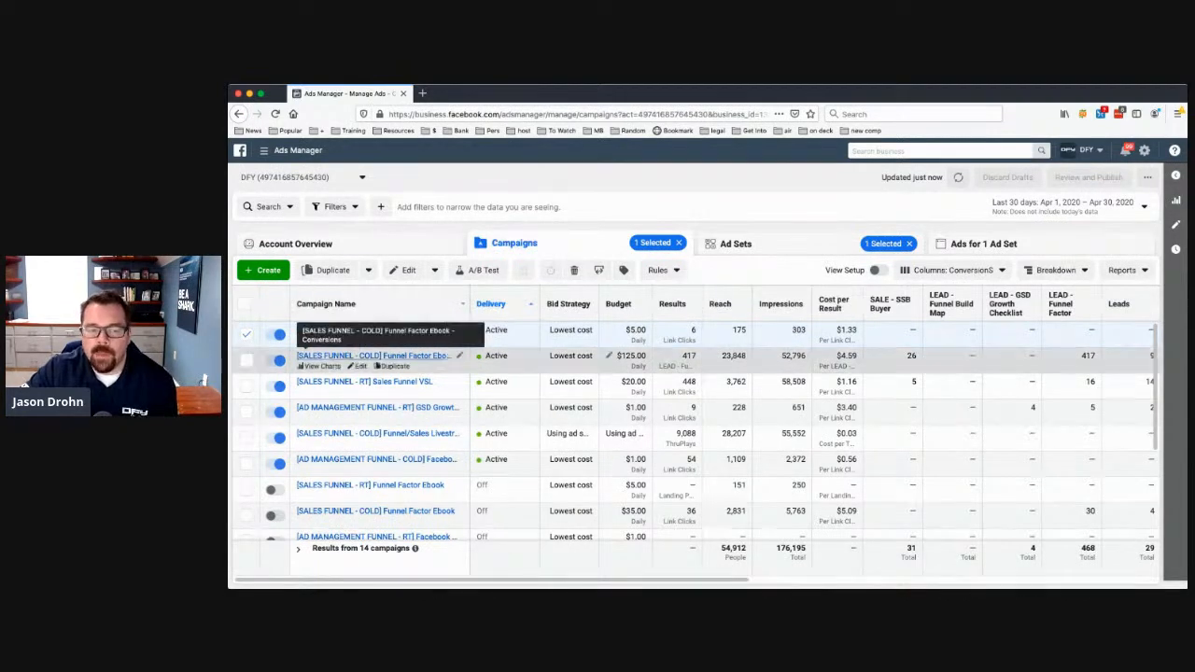
pyautogui.click(373, 356)
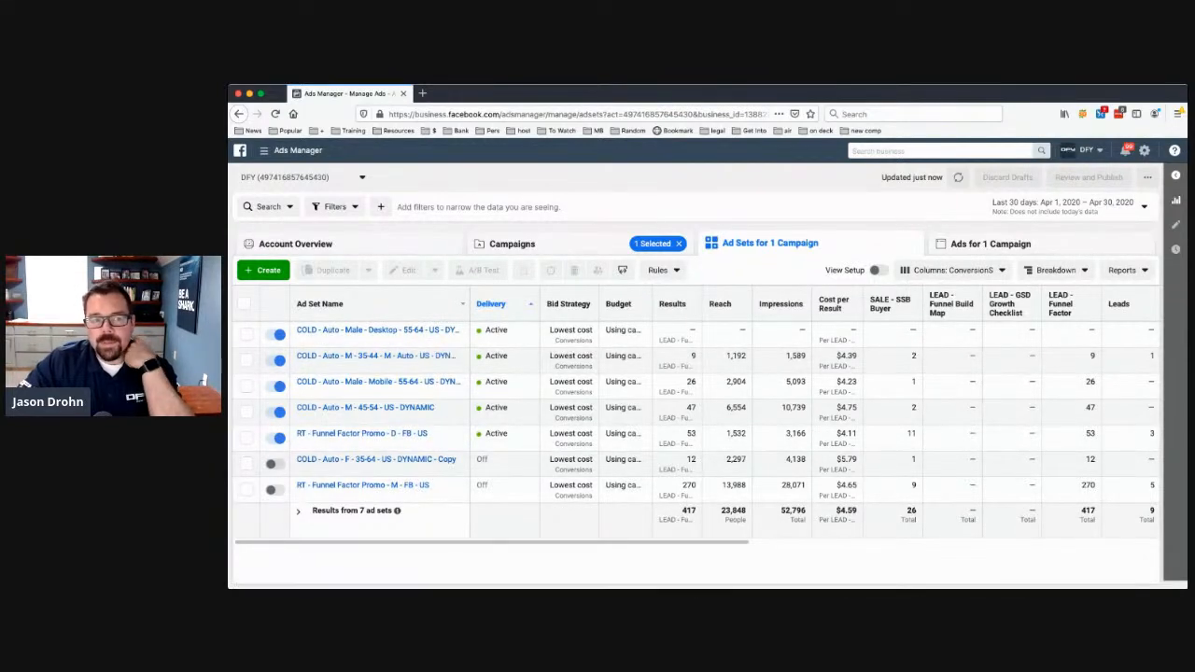
# Switch to Events Manager and open the event overview of DFY's Pixel.
pyautogui.click(280, 151)
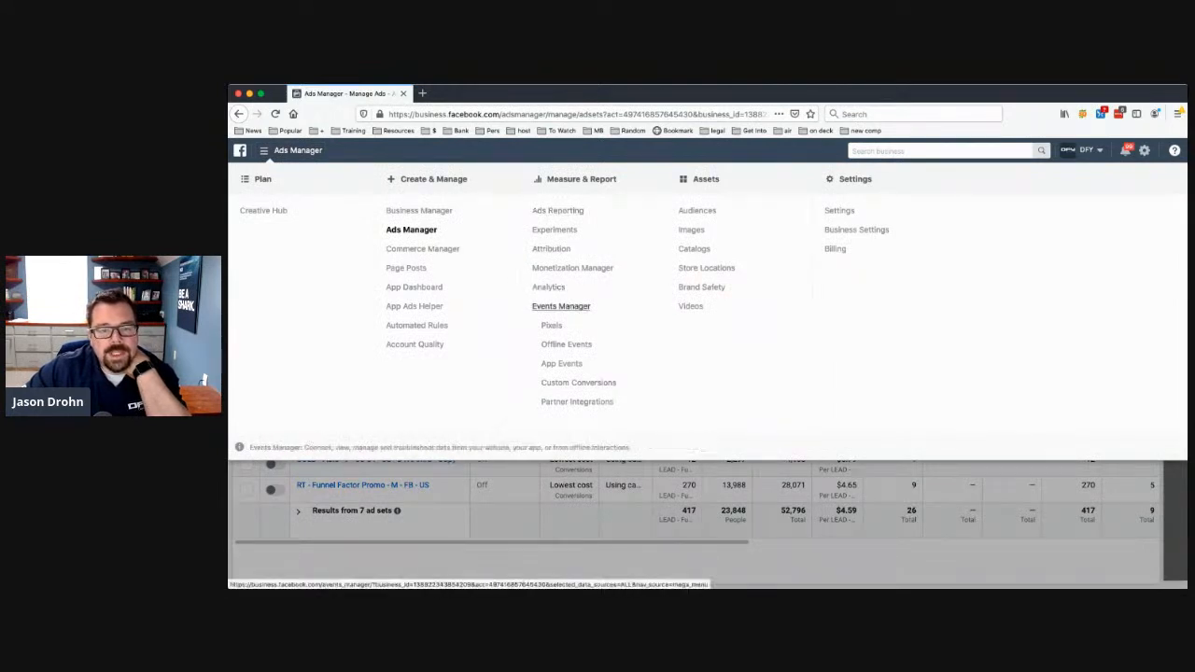
pyautogui.click(560, 306)
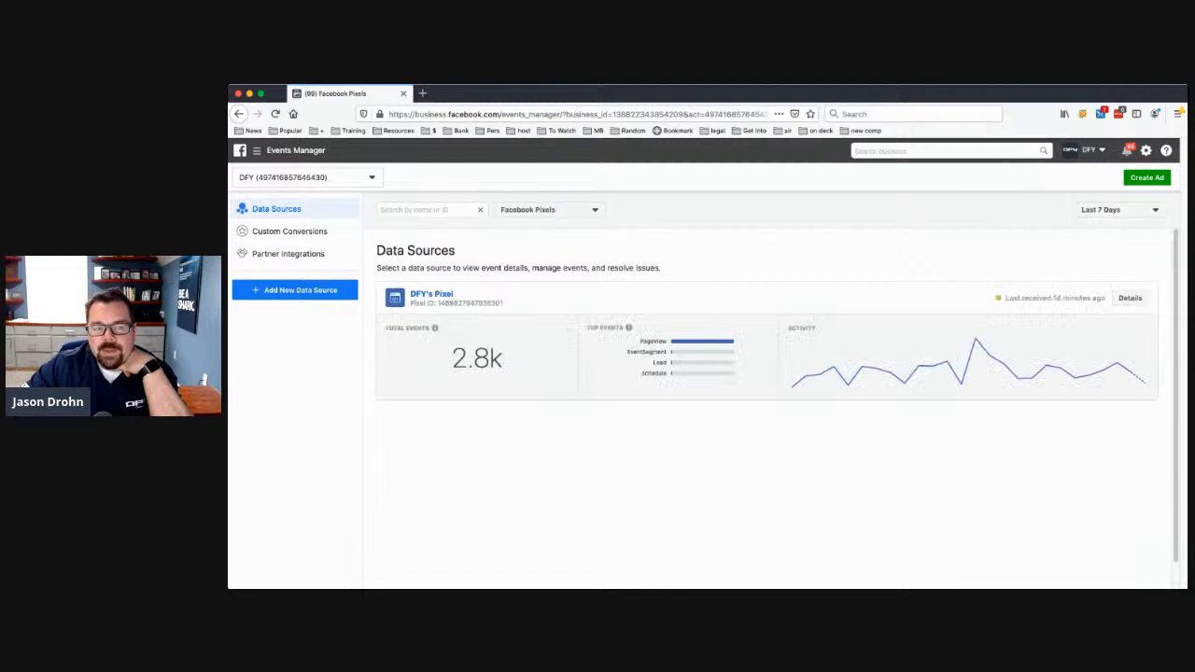
pyautogui.click(432, 294)
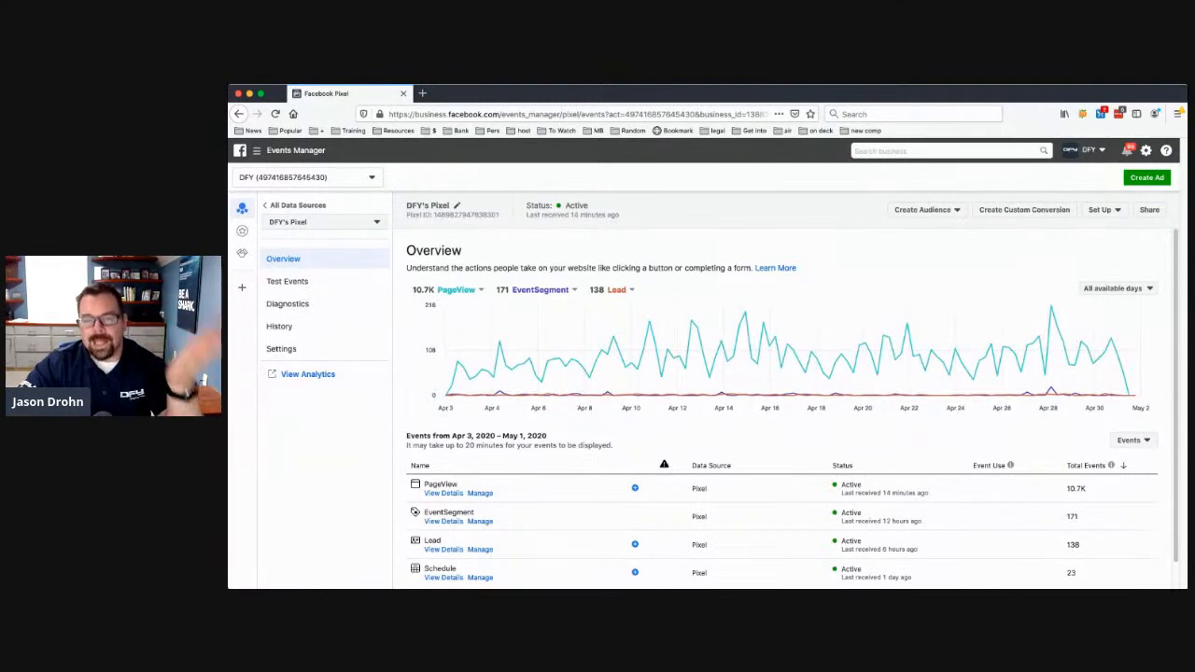
# Switch to Audiences and look through the account's custom and lookalike audiences.
pyautogui.click(280, 150)
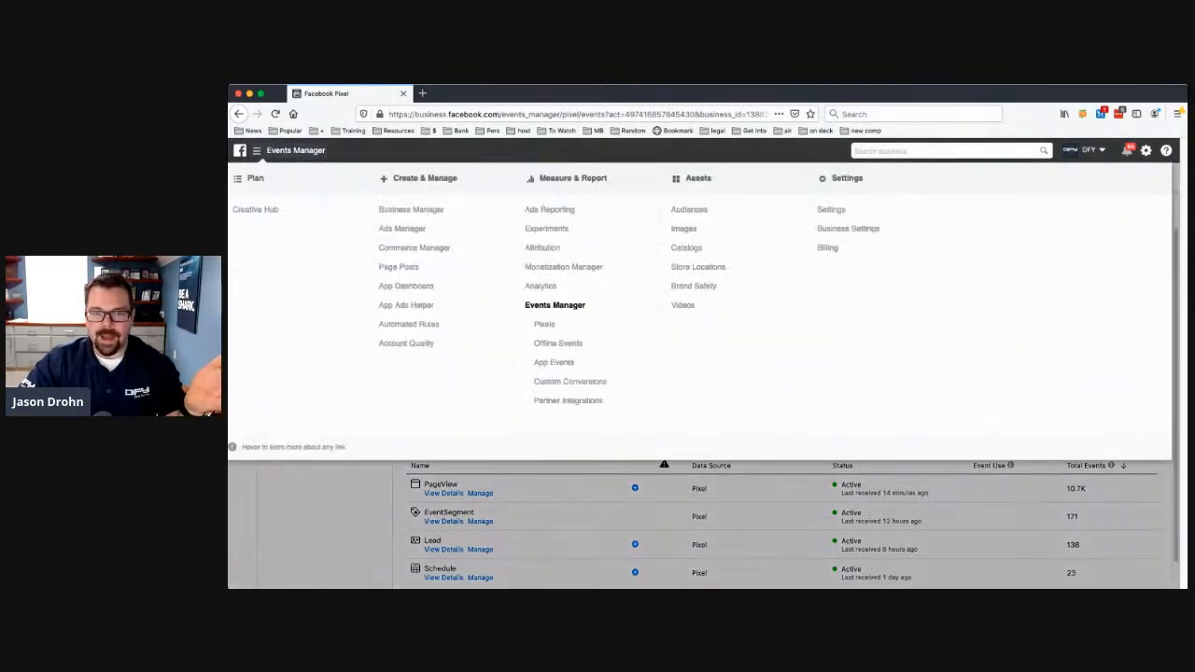
pyautogui.click(689, 210)
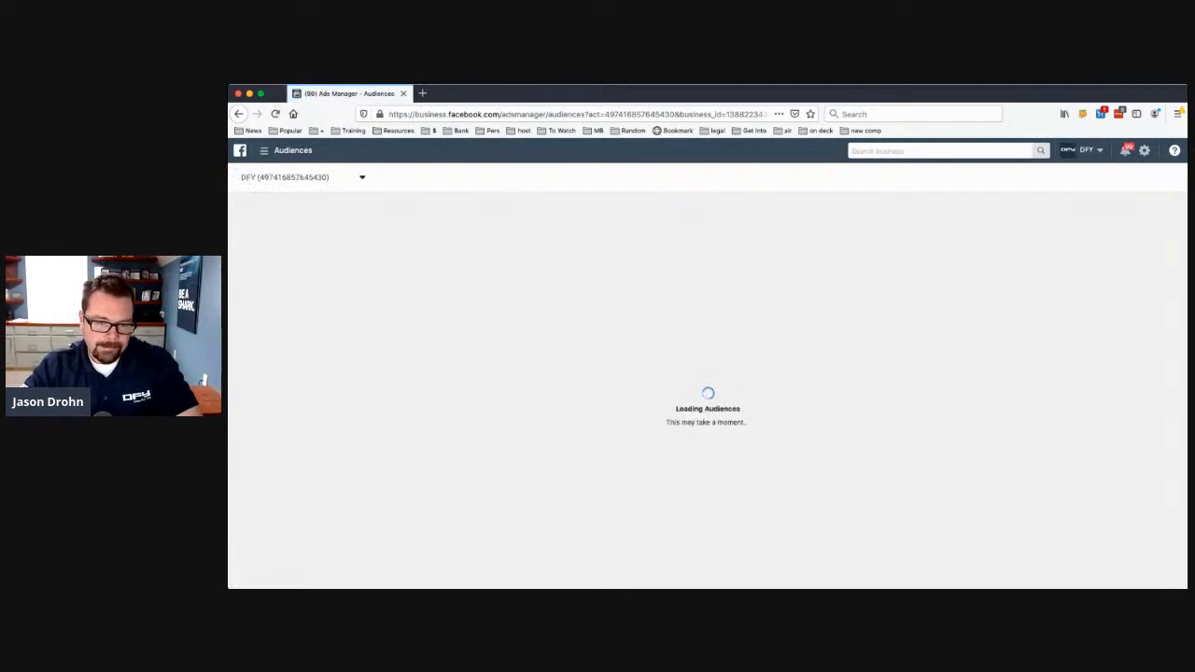
pyautogui.scroll(-5, 784, 402)
pyautogui.scroll(2, 481, 353)
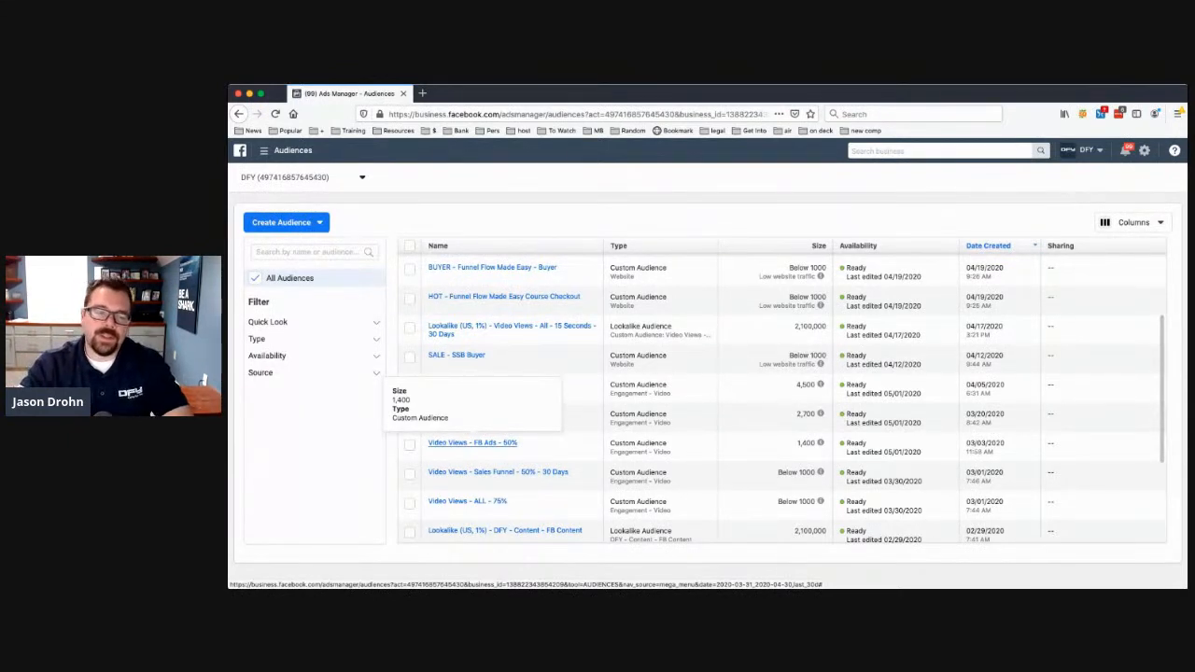
# Open the Custom Conversions list in Events Manager and look over its lead, VSL and sale conversions.
pyautogui.click(285, 150)
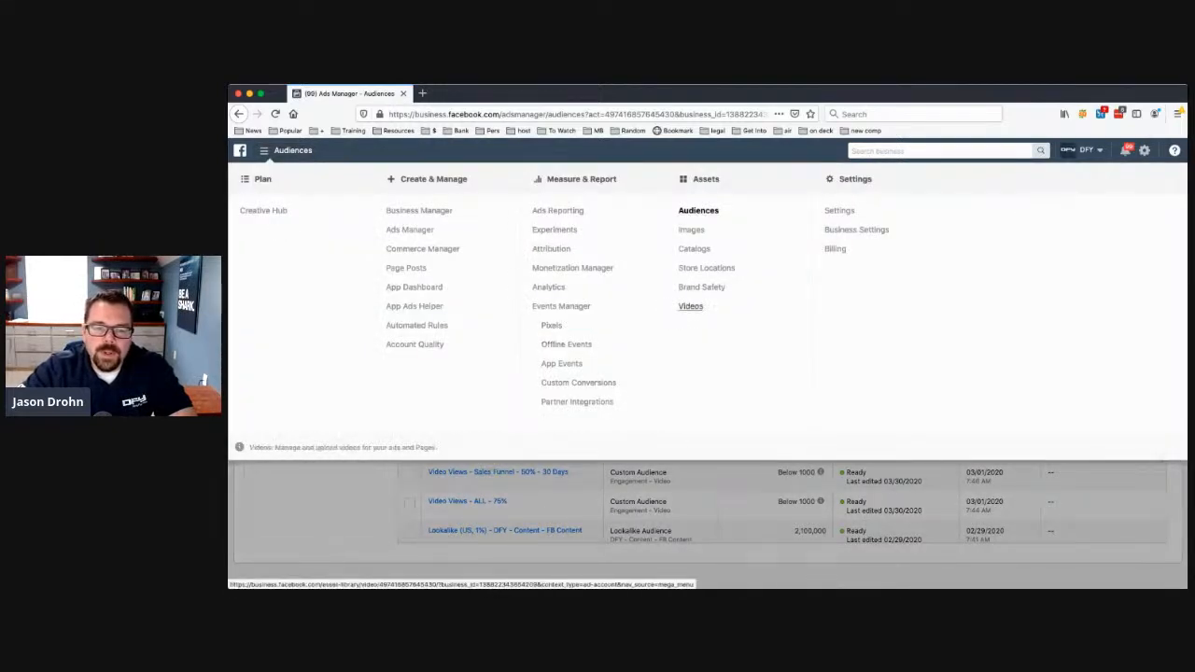
pyautogui.click(578, 383)
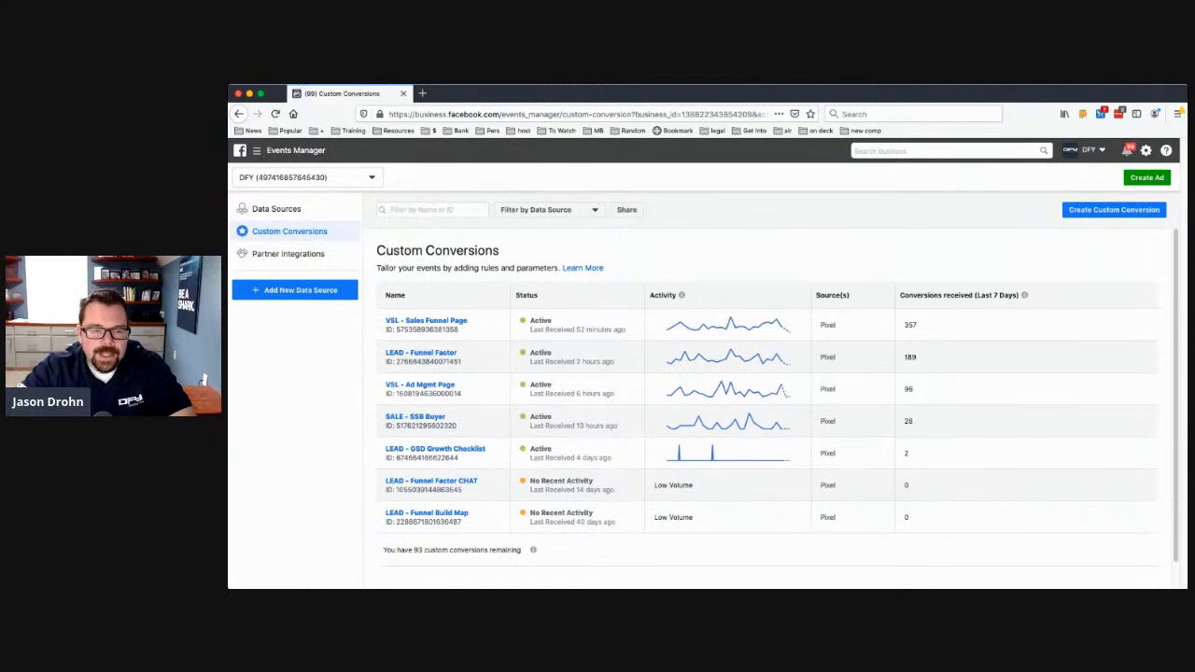
pyautogui.scroll(-1, 430, 411)
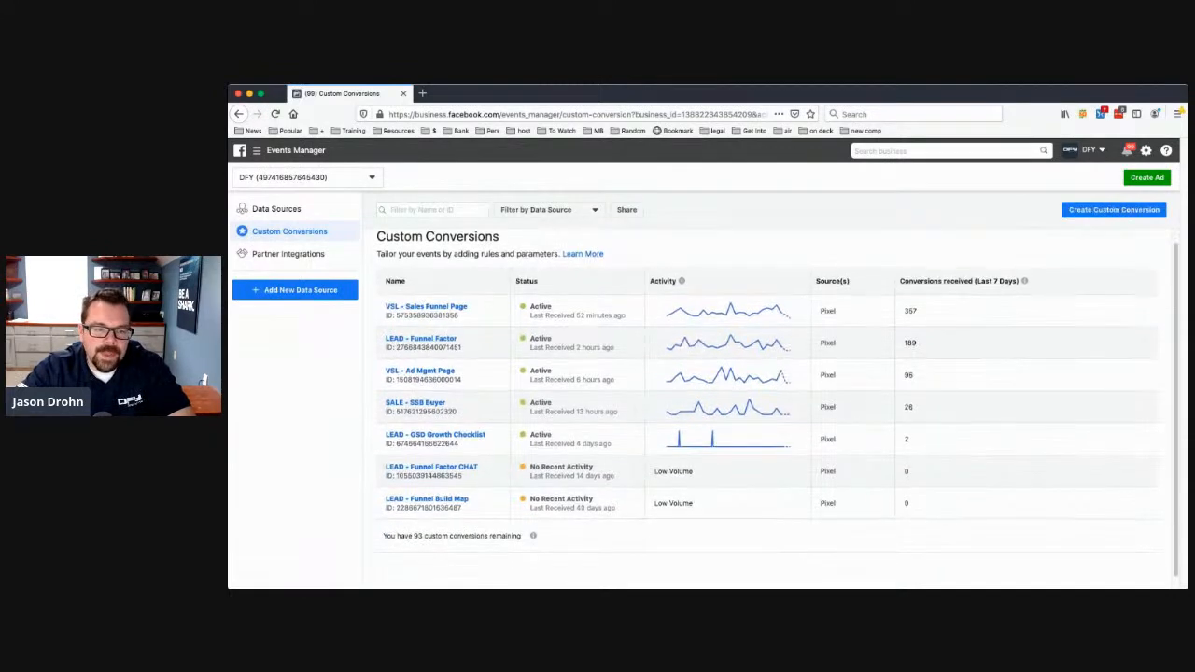
# Open the SALE - SSB Buyer custom conversion and examine its conversion value, activity chart and URL rule.
pyautogui.click(416, 403)
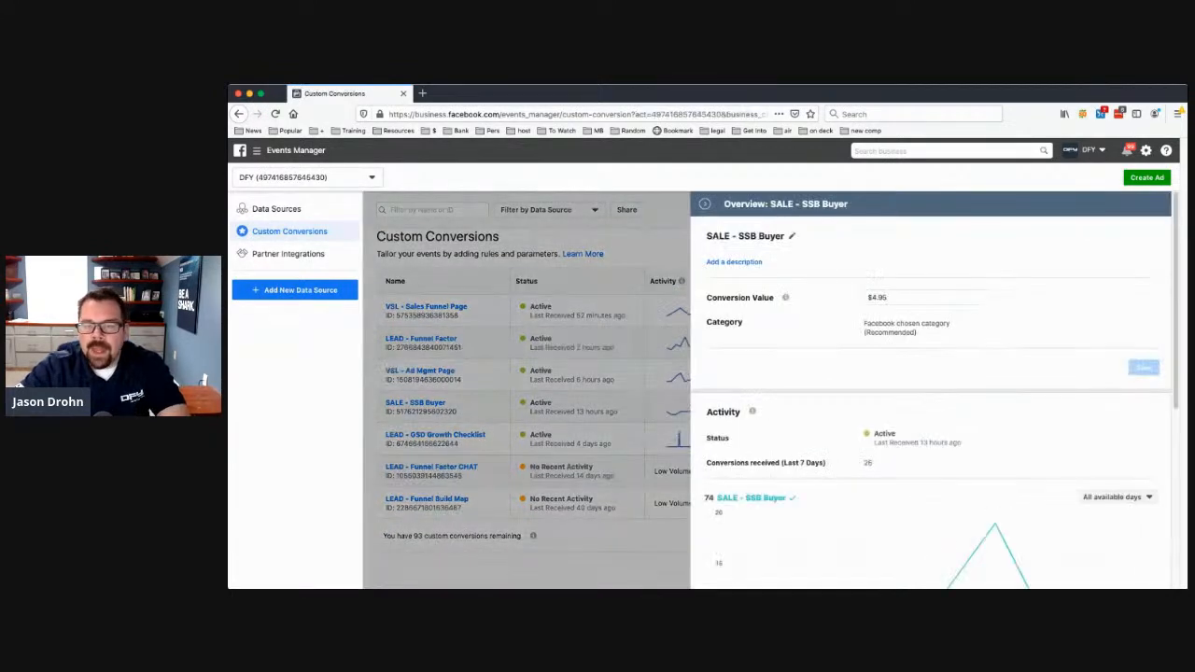
pyautogui.click(893, 297)
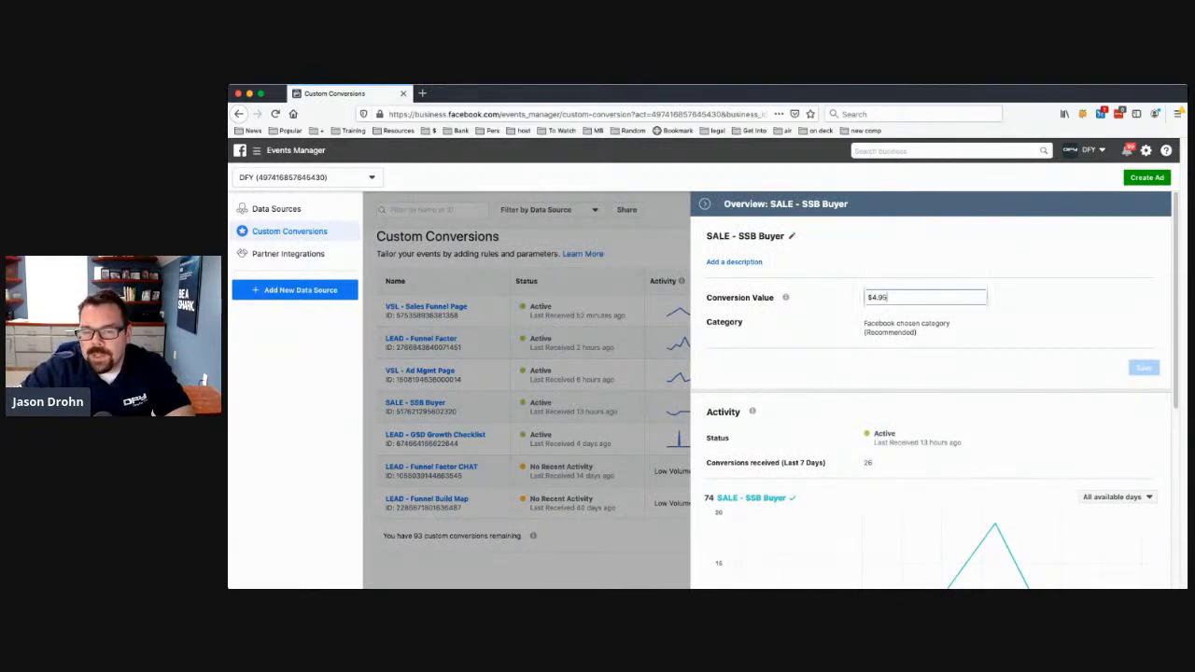
pyautogui.scroll(-5, 933, 392)
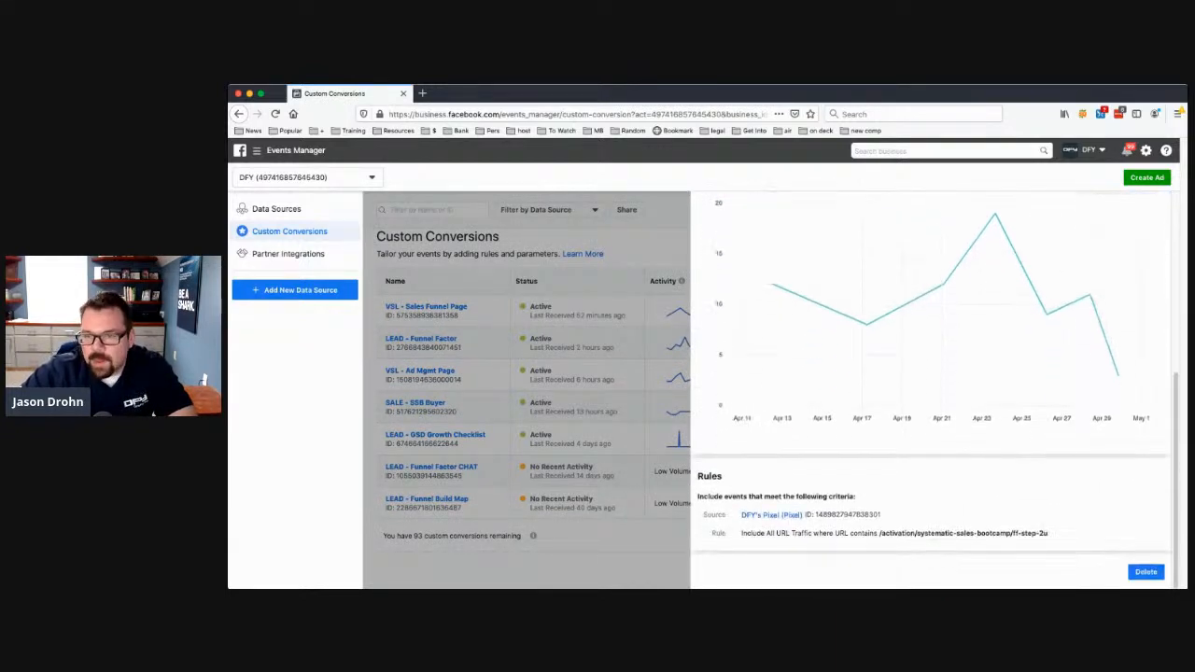
pyautogui.scroll(-1, 794, 299)
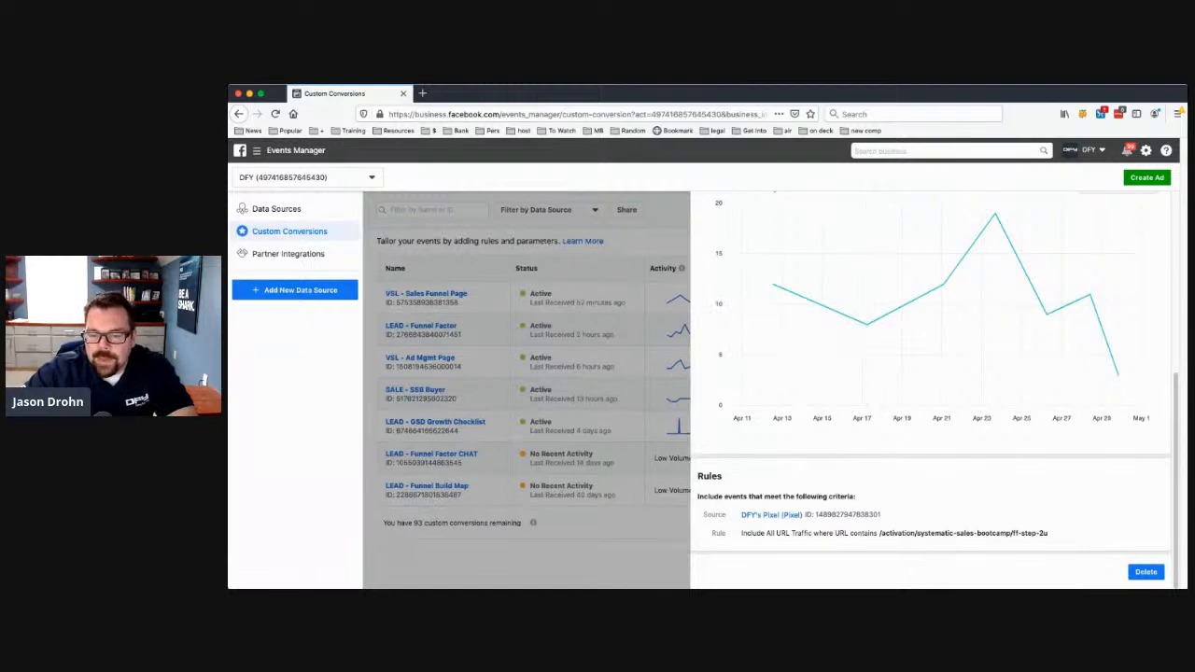
pyautogui.moveTo(878, 533); pyautogui.dragTo(1049, 533)
pyautogui.click(1049, 534)
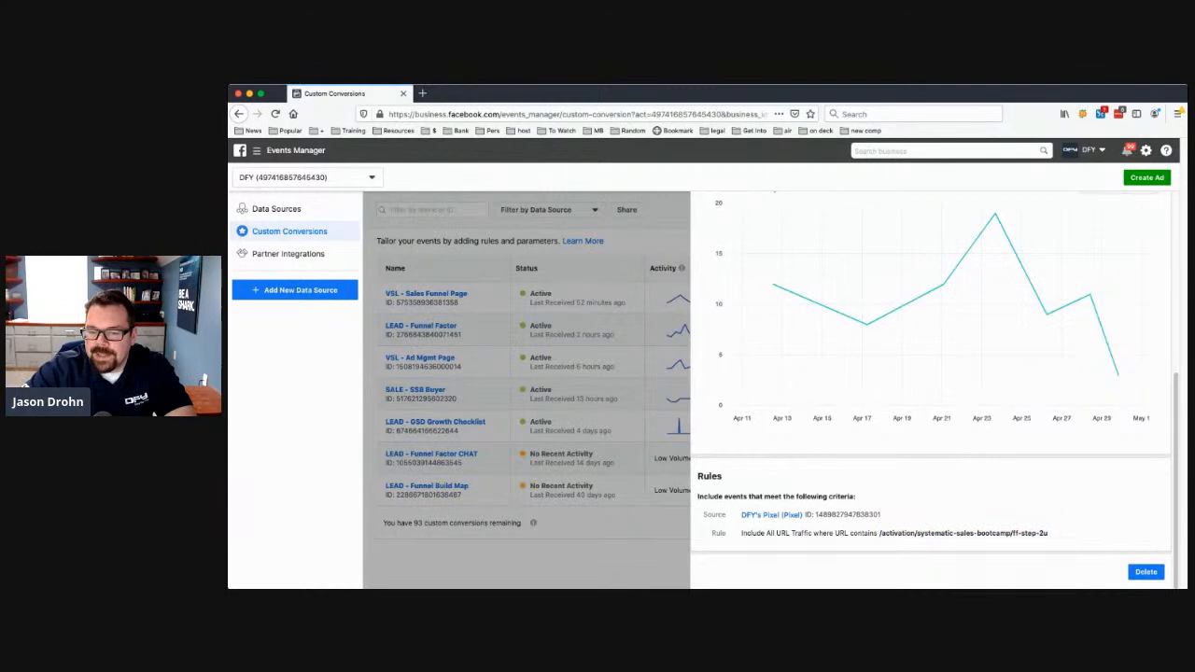
pyautogui.moveTo(879, 533); pyautogui.dragTo(1048, 533)
pyautogui.click(1048, 534)
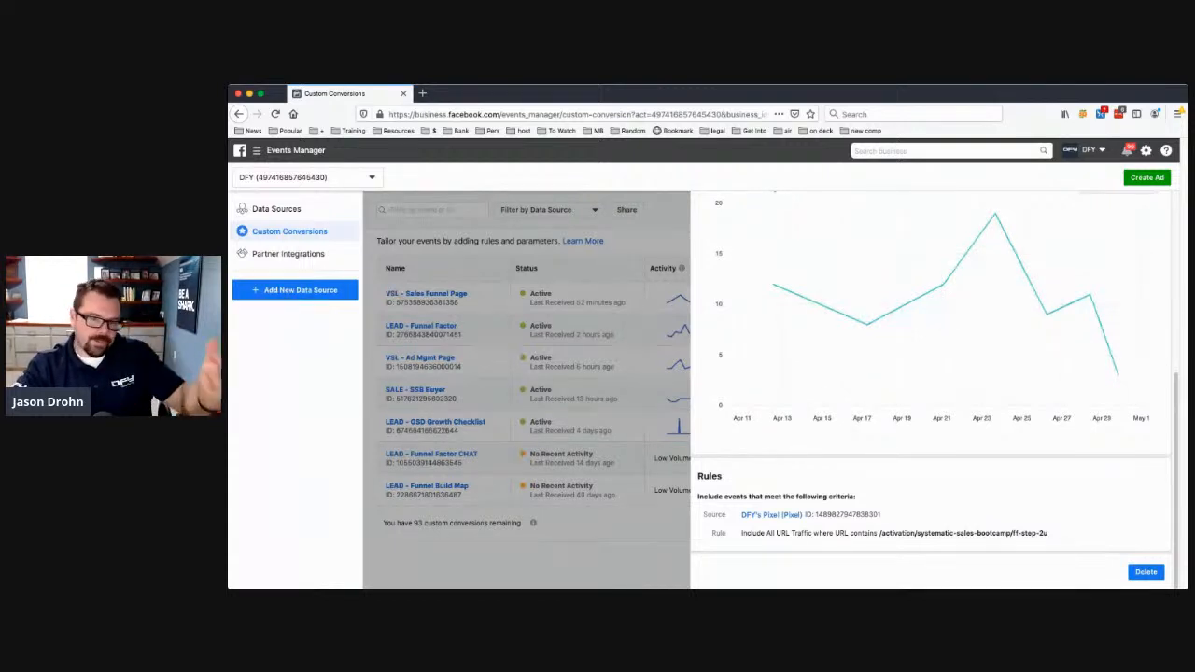
pyautogui.moveTo(866, 323)
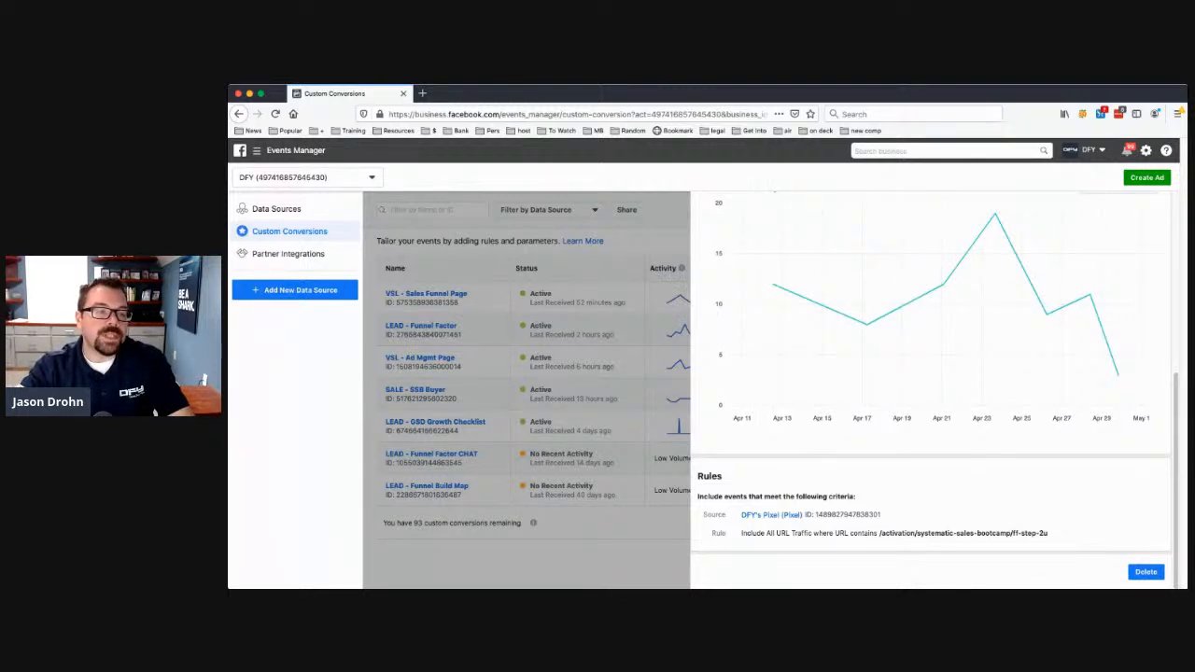
# Return to Ads Manager and open the ad sets of the [SALES FUNNEL - COLD] Funnel Factor Ebook - Conversions campaign.
pyautogui.click(276, 113)
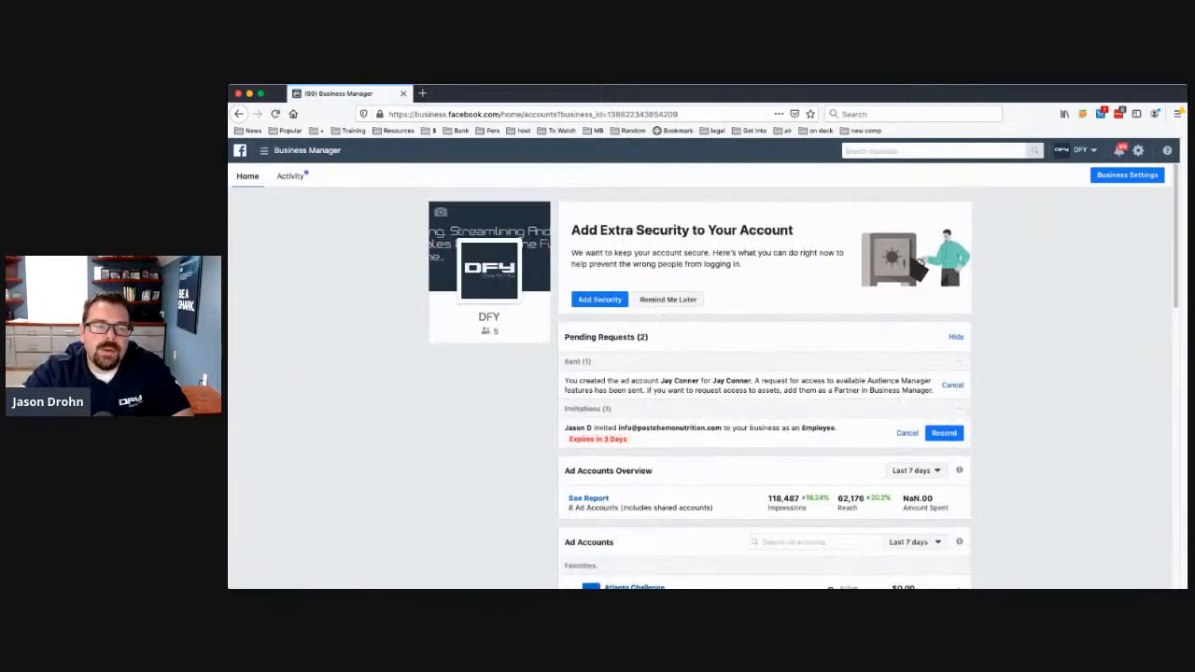
pyautogui.click(239, 114)
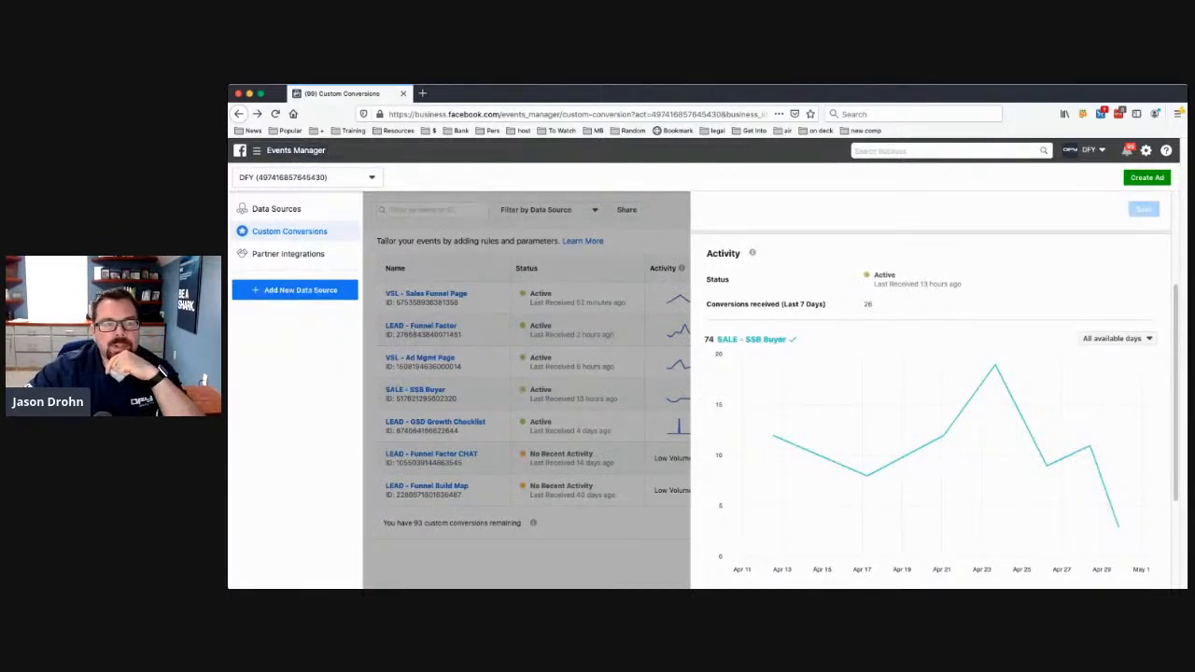
pyautogui.click(308, 178)
pyautogui.click(257, 150)
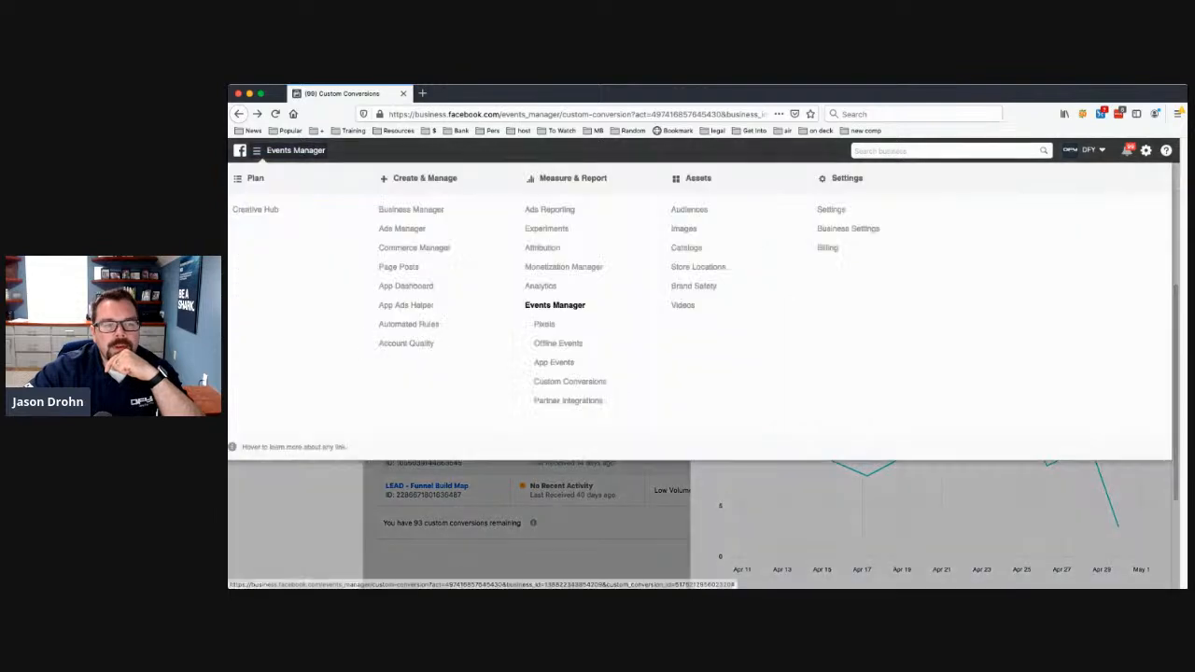
pyautogui.click(401, 229)
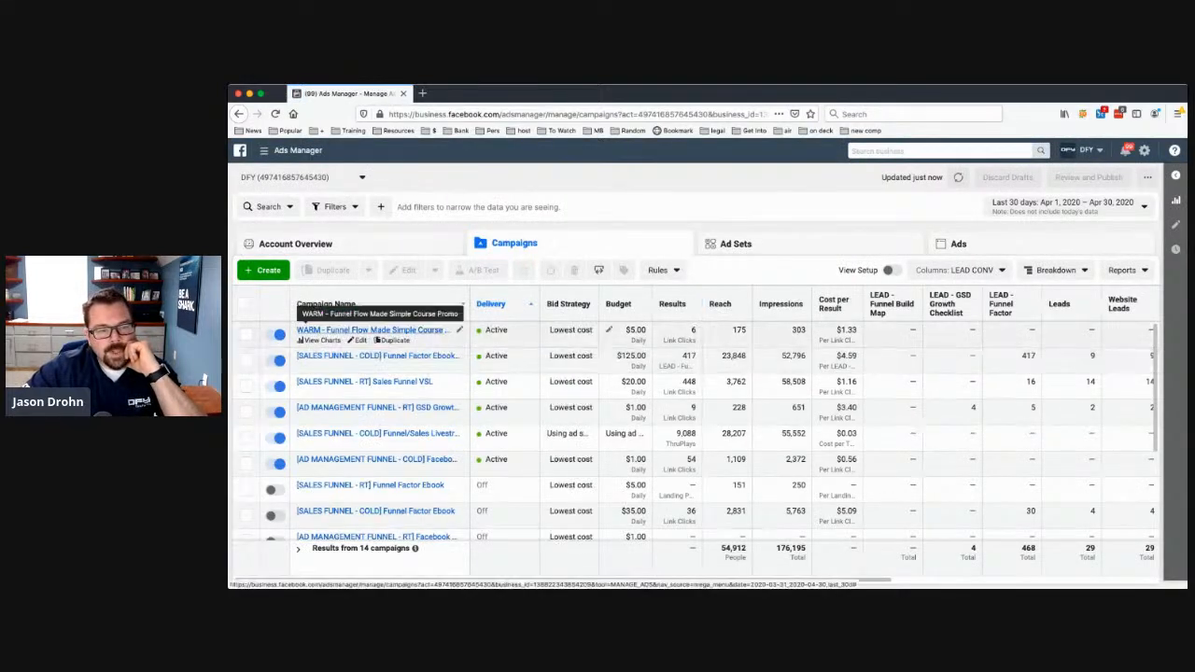
pyautogui.click(374, 356)
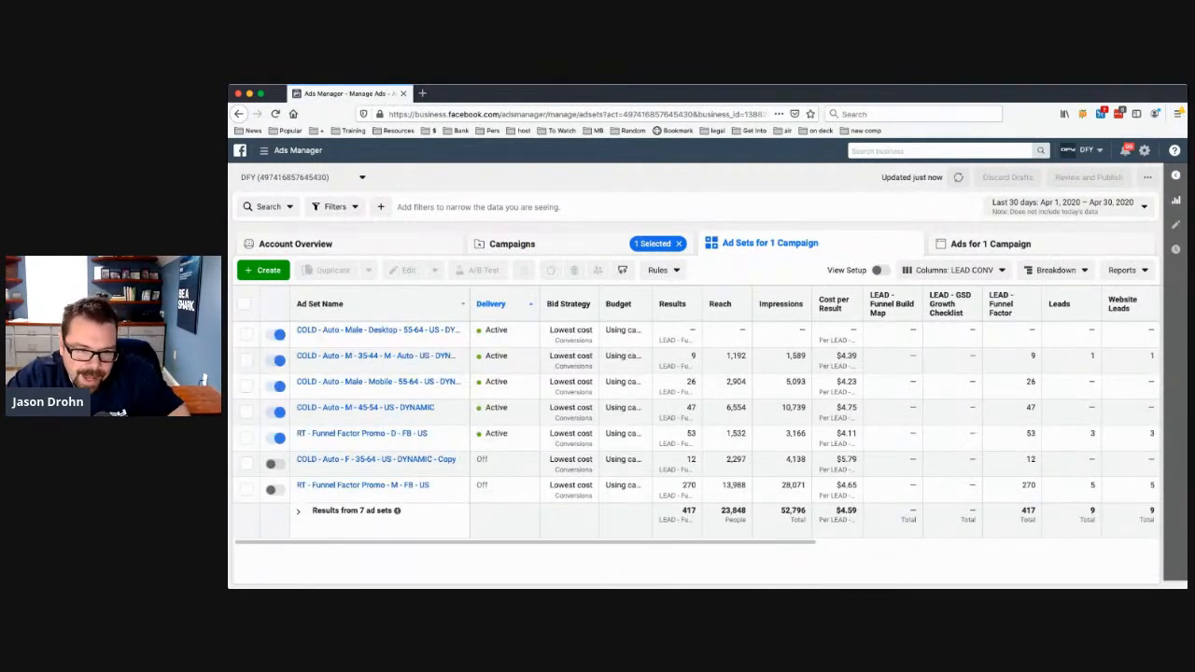
# Show the ad sets with the ConversionS column preset and select the RT - Funnel Factor Promo - D - FB - US ad set.
pyautogui.click(1003, 270)
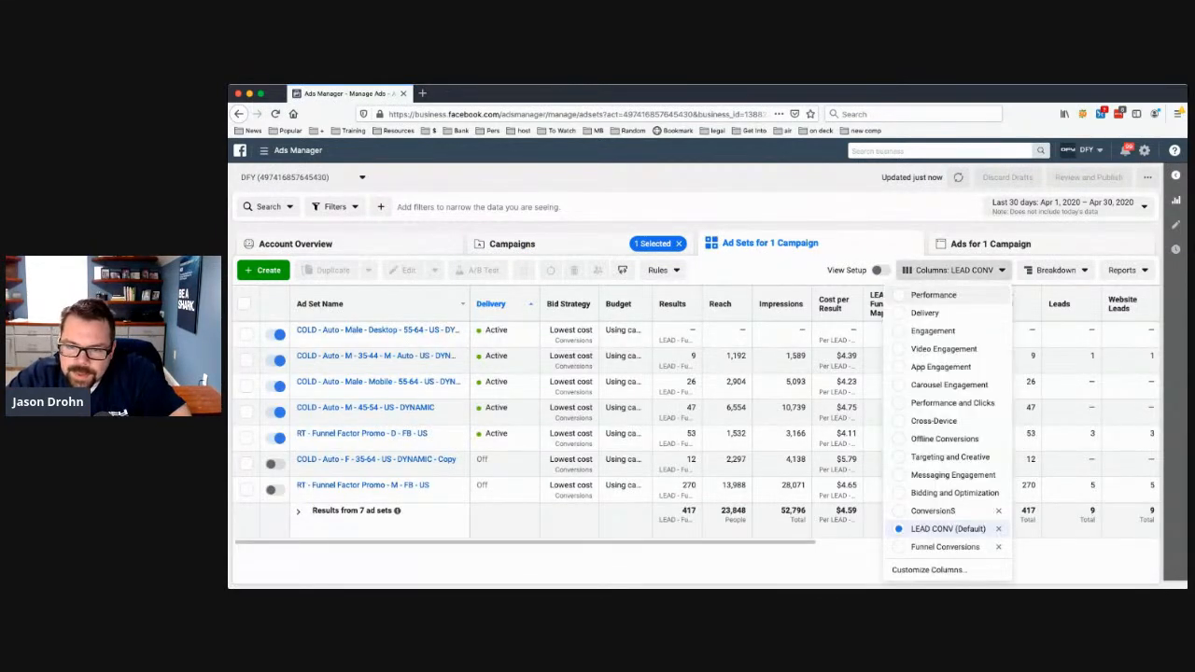
pyautogui.click(933, 511)
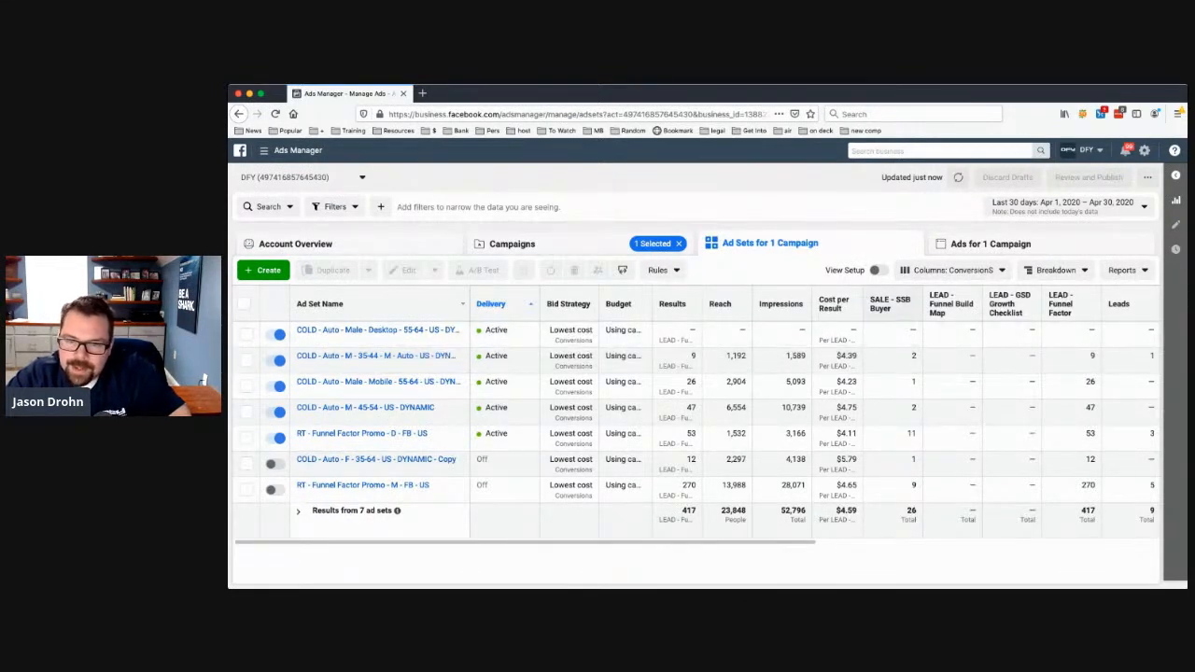
pyautogui.moveTo(875, 300); pyautogui.dragTo(893, 309)
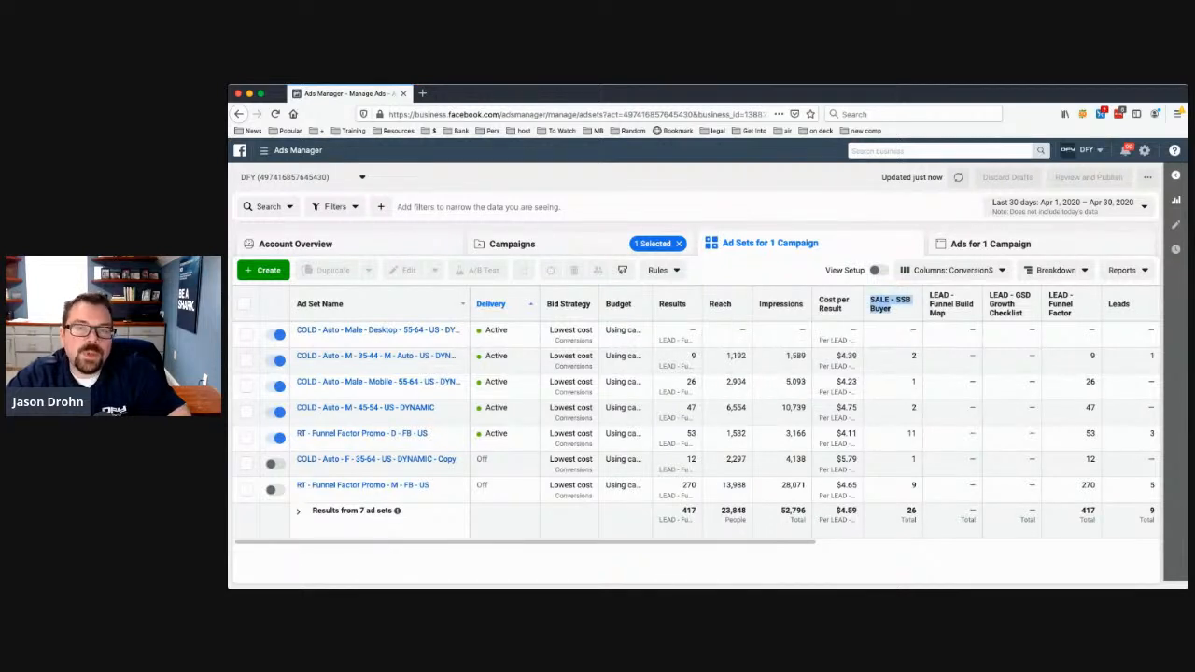
pyautogui.doubleClick(911, 434)
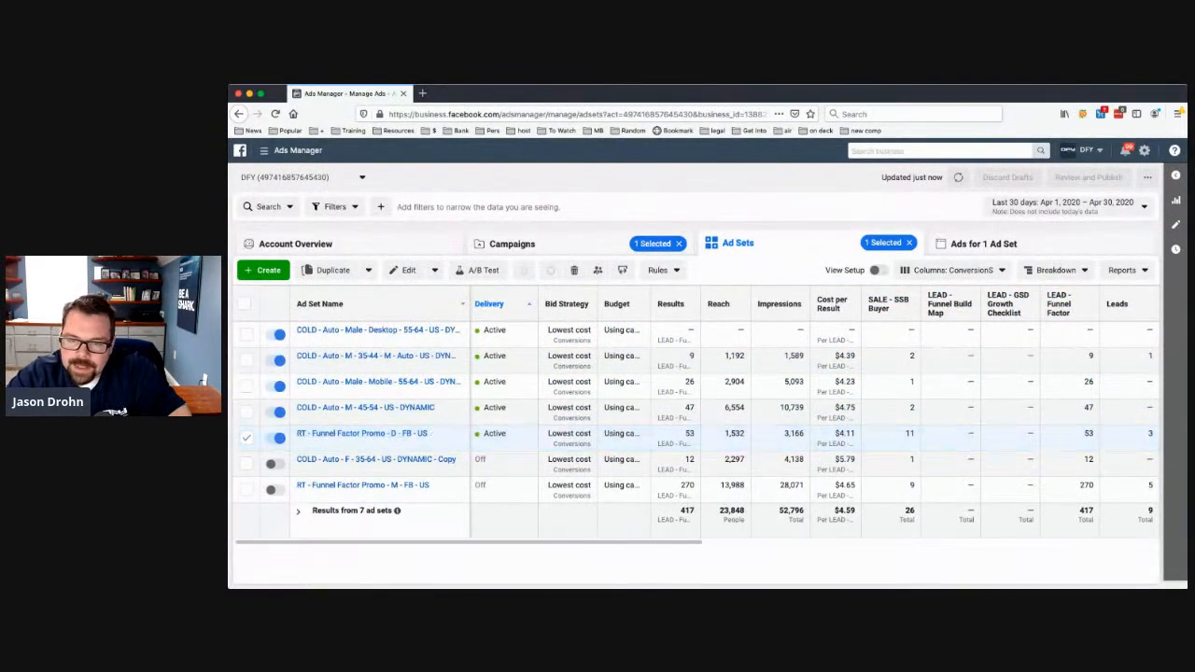
# Break down the ad set results by age and gender and look through the resulting rows.
pyautogui.click(1063, 270)
pyautogui.moveTo(924, 293)
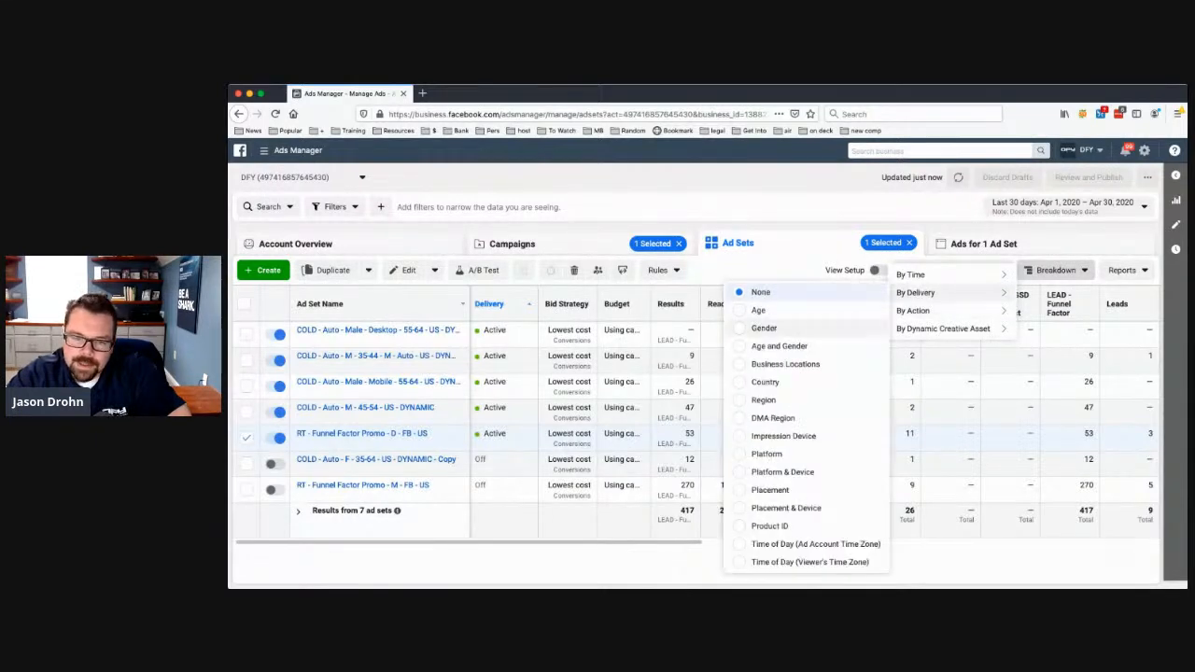
pyautogui.click(778, 346)
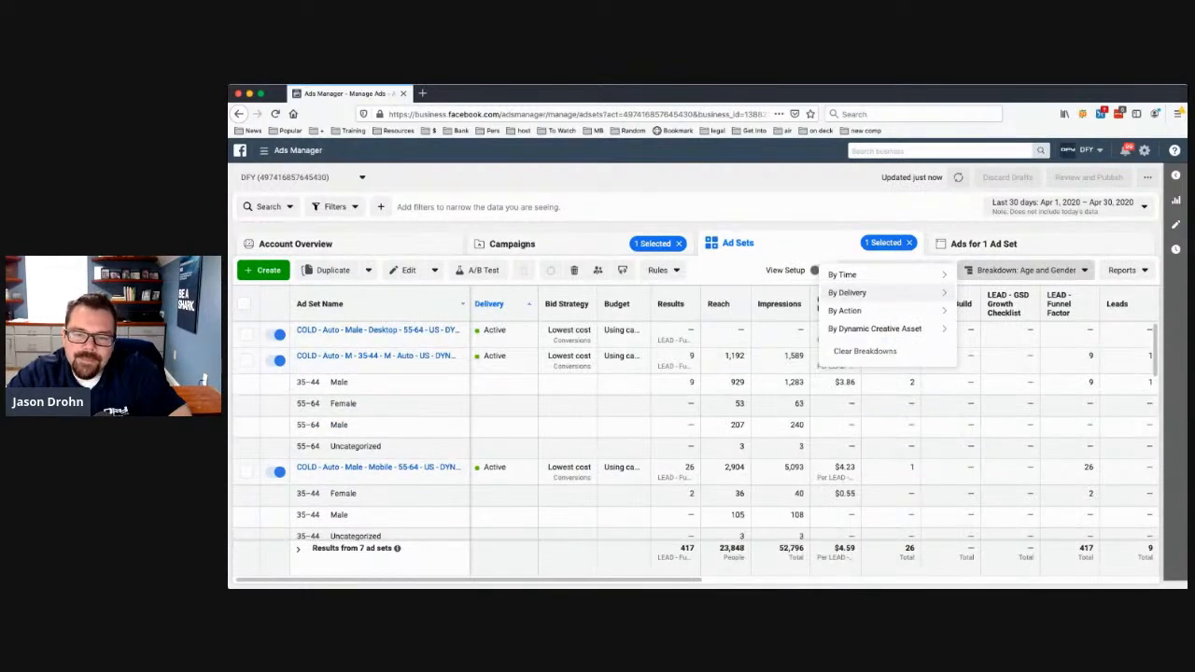
pyautogui.scroll(-3, 695, 432)
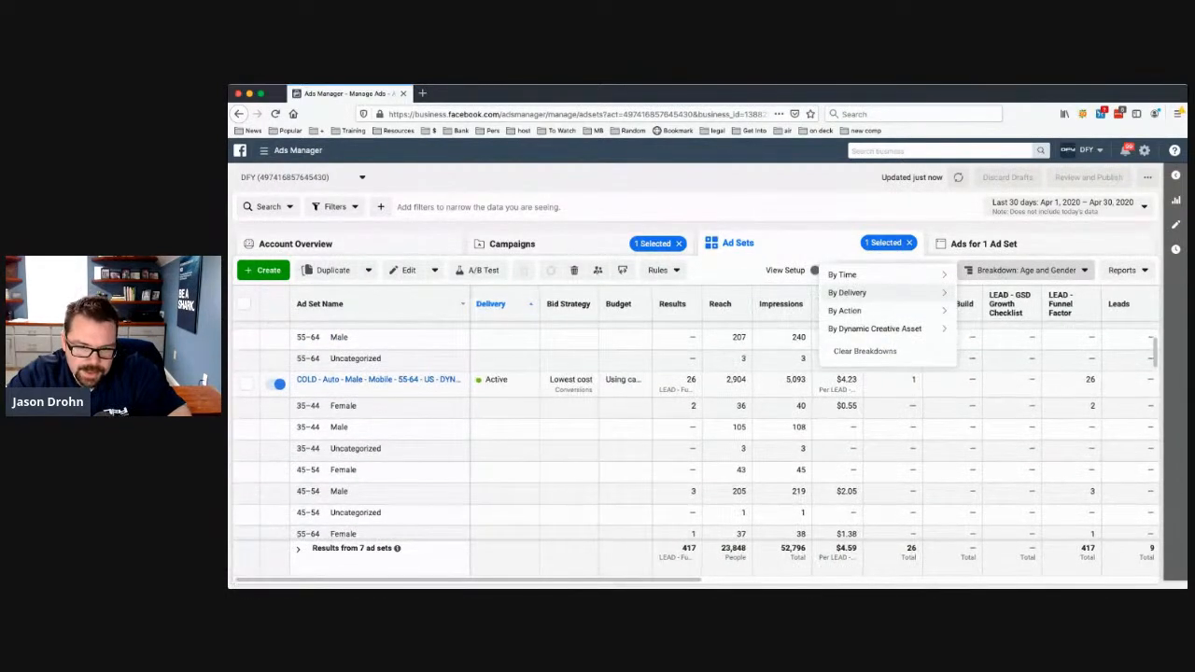
pyautogui.moveTo(848, 293)
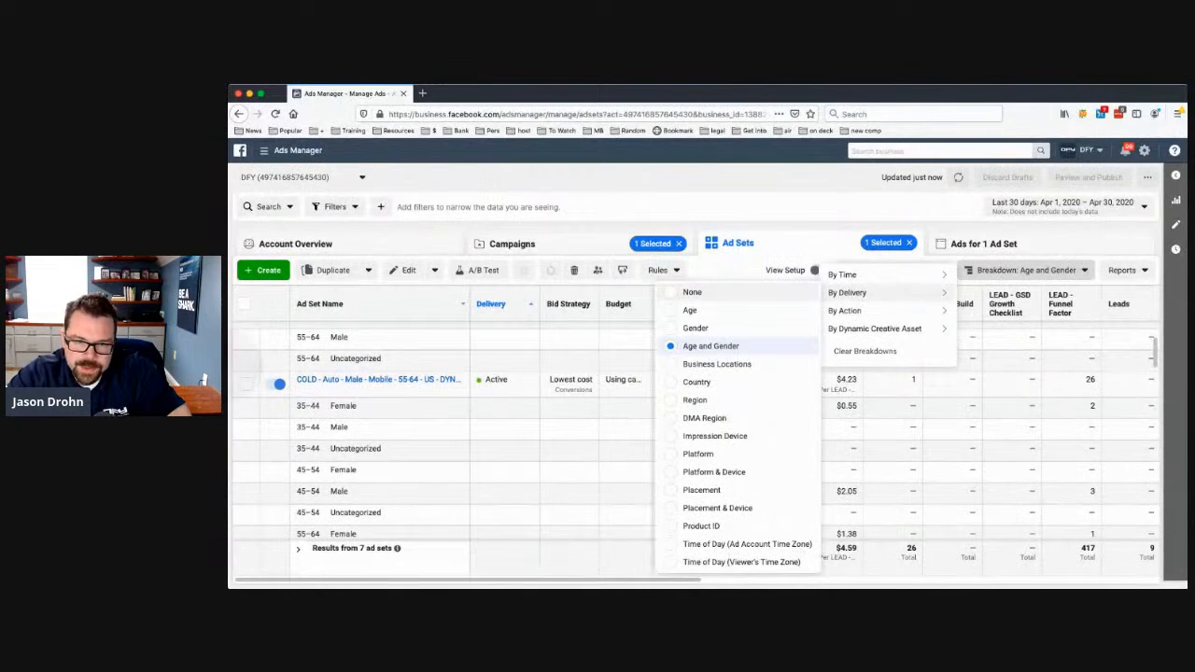
# Clear the breakdown from the ad set results and reapply the Age and Gender delivery breakdown.
pyautogui.click(691, 292)
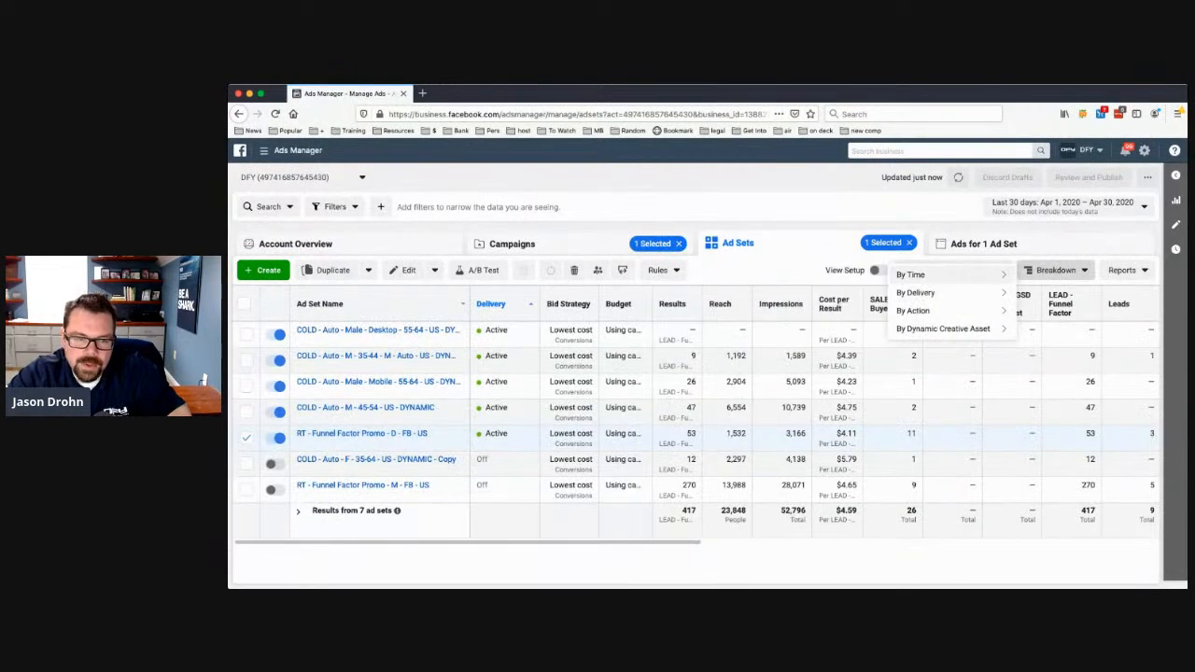
pyautogui.click(523, 563)
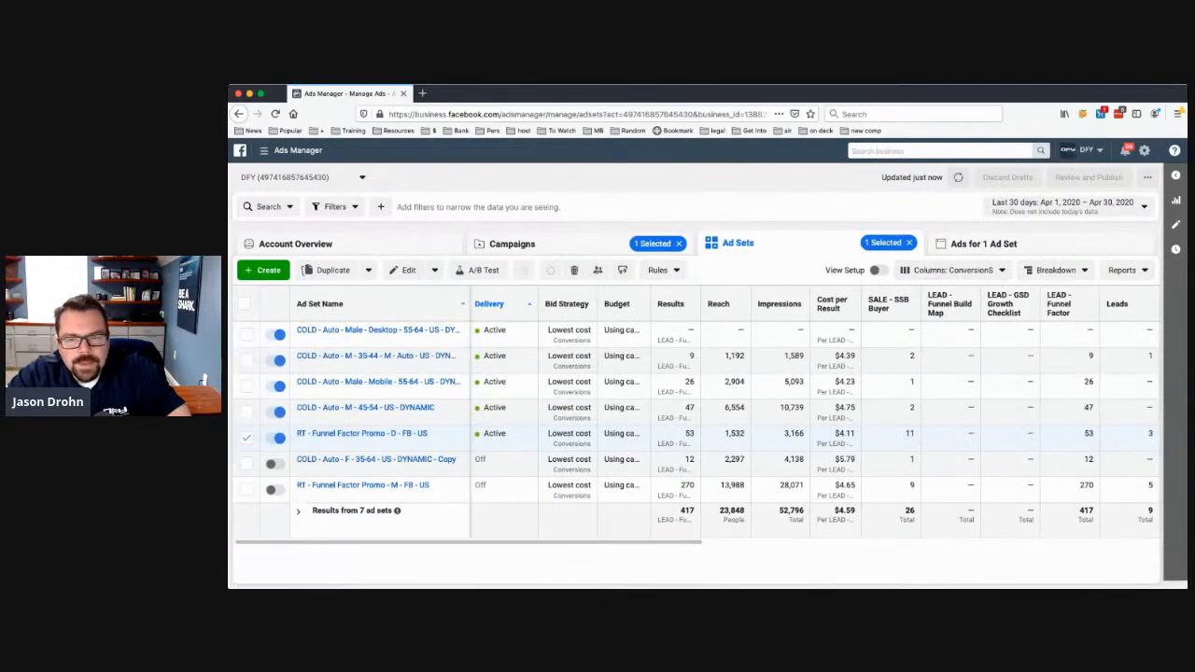
pyautogui.click(1055, 269)
pyautogui.moveTo(917, 293)
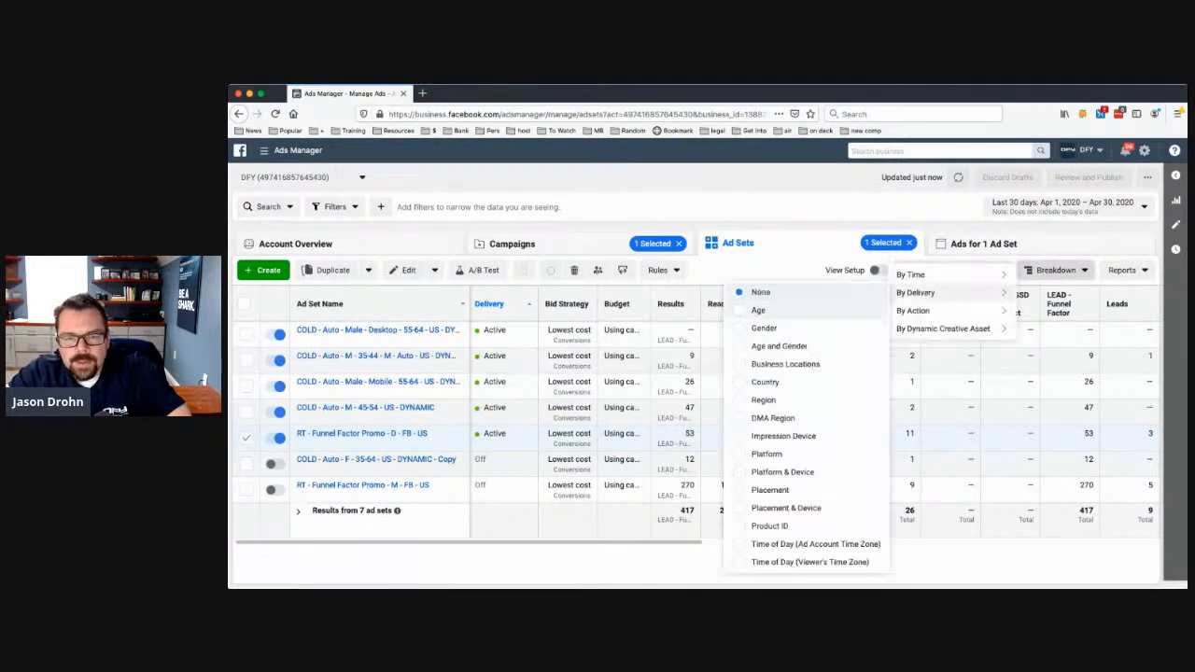
pyautogui.click(779, 346)
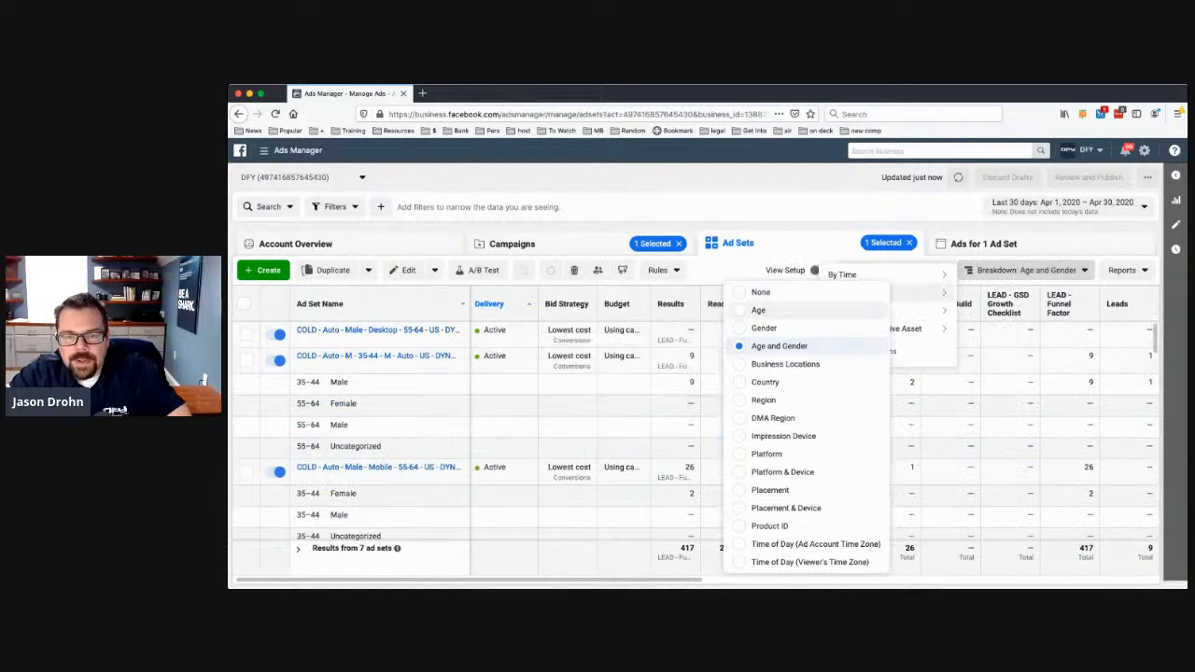
pyautogui.moveTo(842, 274)
pyautogui.click(1026, 270)
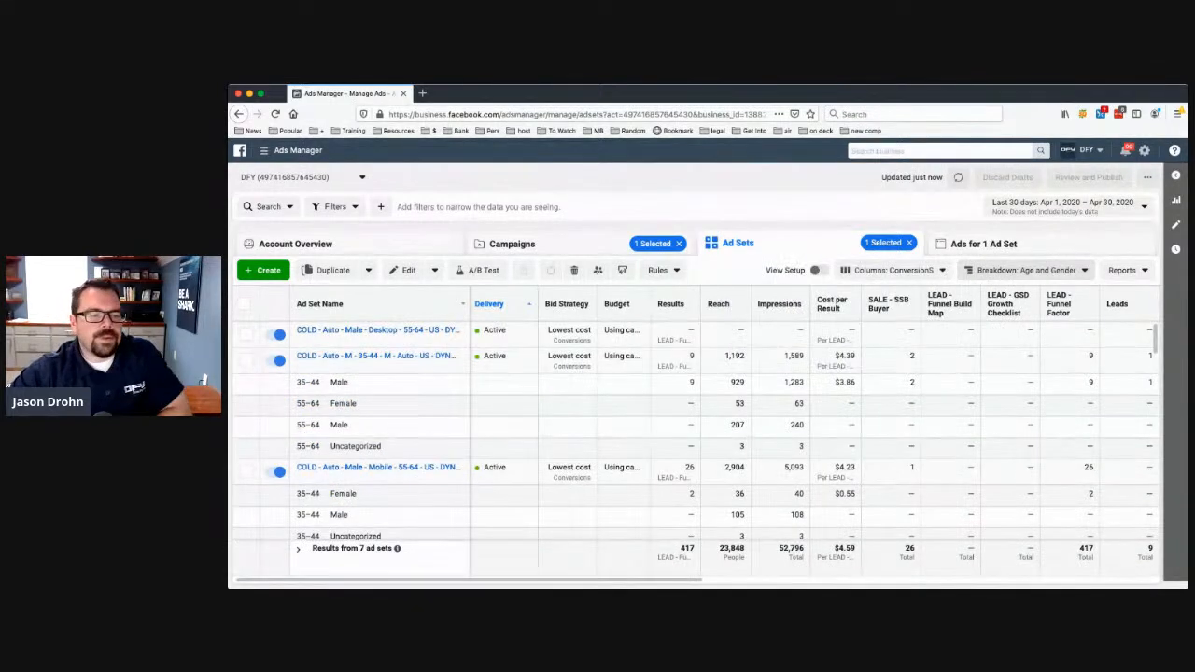
# Find the RT - Funnel Factor Promo - D - FB - US ad set and examine the results, reach and impressions of its 35–44 Male row.
pyautogui.scroll(-10, 696, 430)
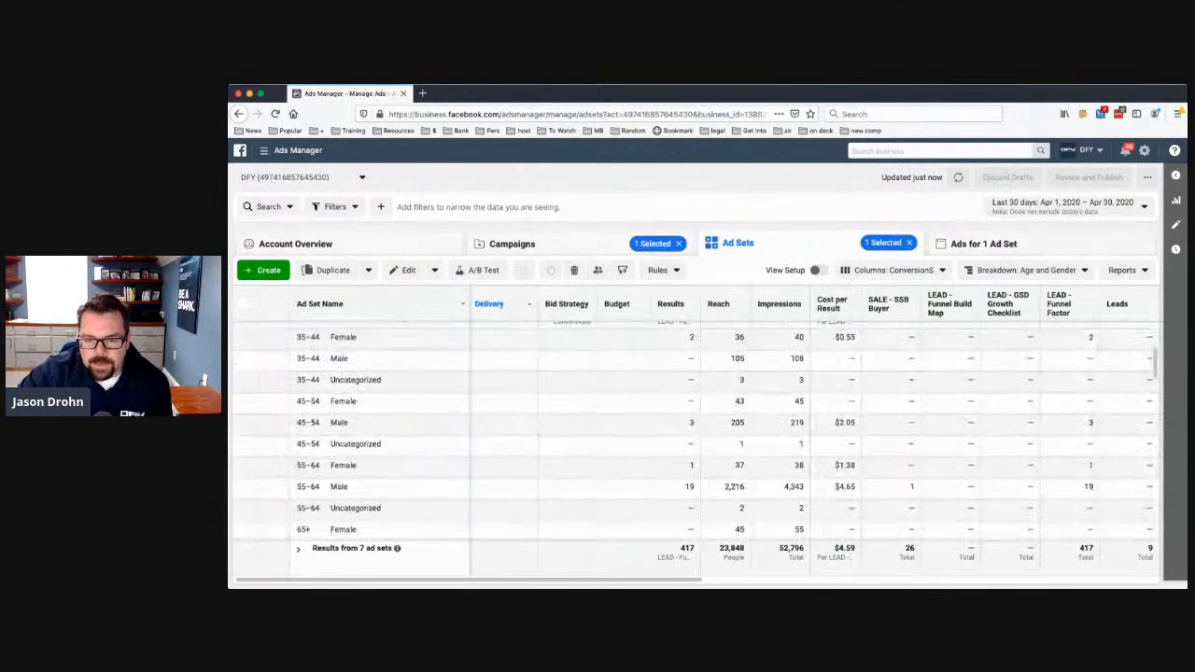
pyautogui.scroll(-10, 695, 429)
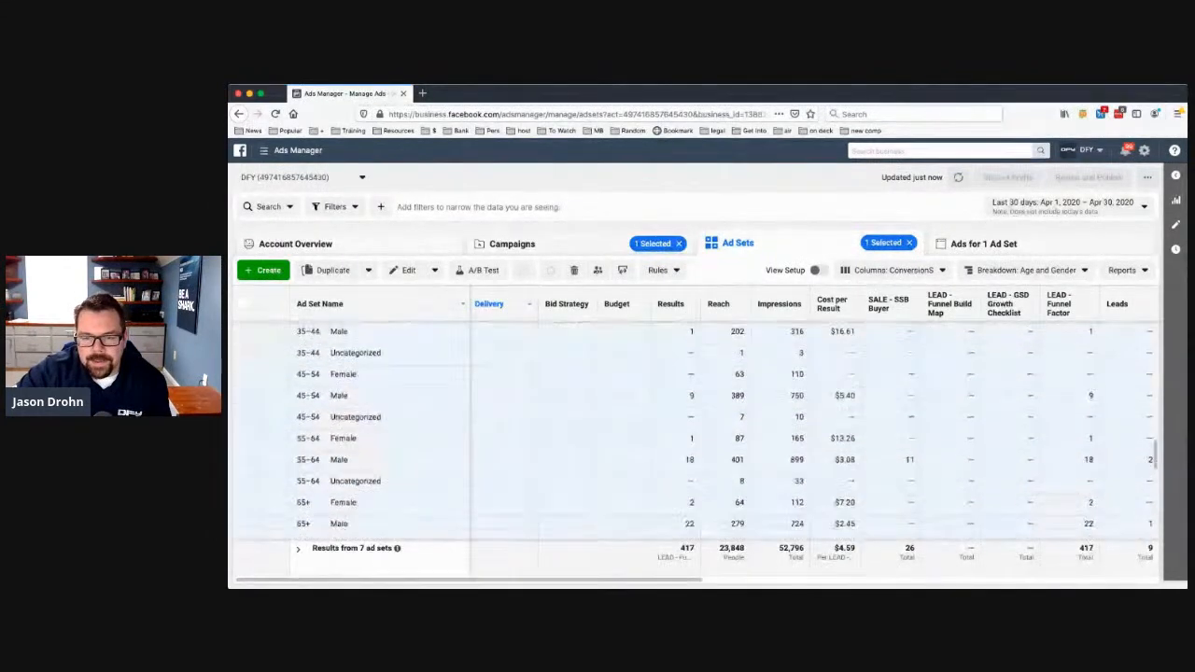
pyautogui.scroll(-2, 696, 429)
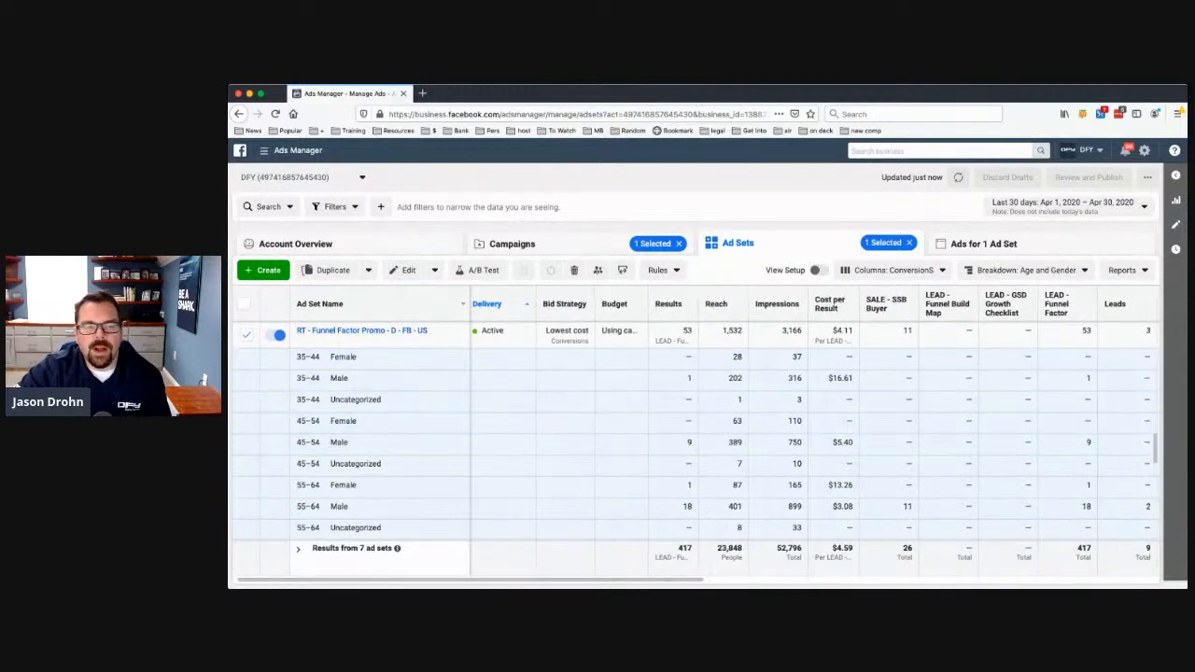
pyautogui.moveTo(297, 356); pyautogui.dragTo(322, 358)
pyautogui.click(322, 358)
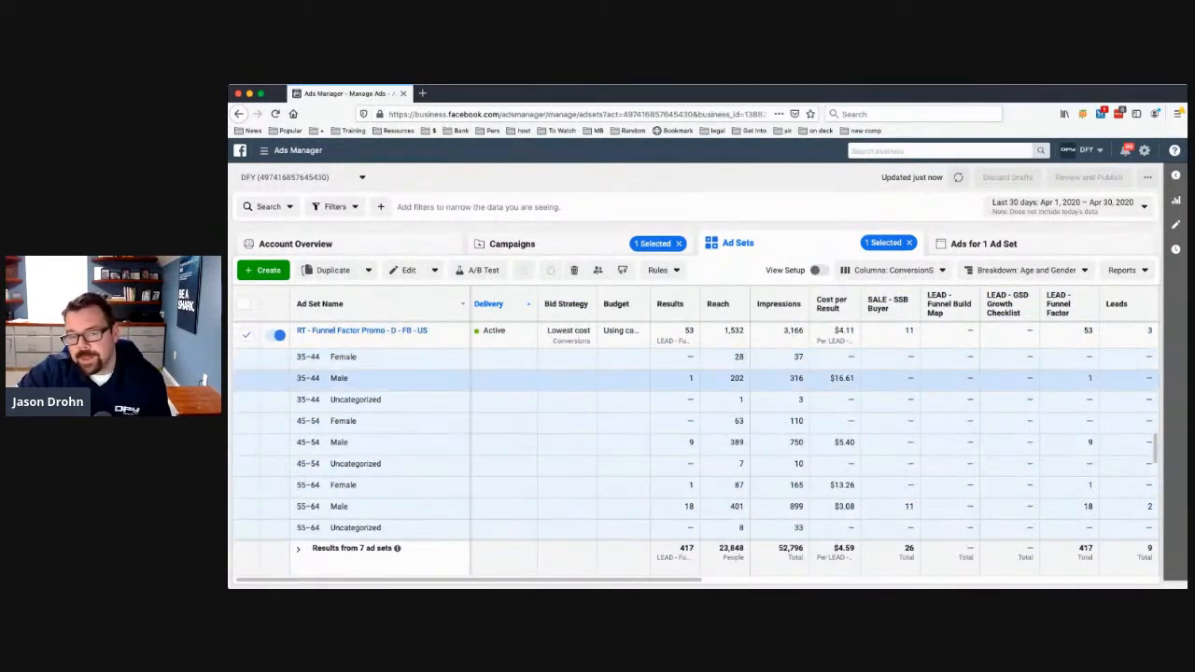
pyautogui.doubleClick(339, 378)
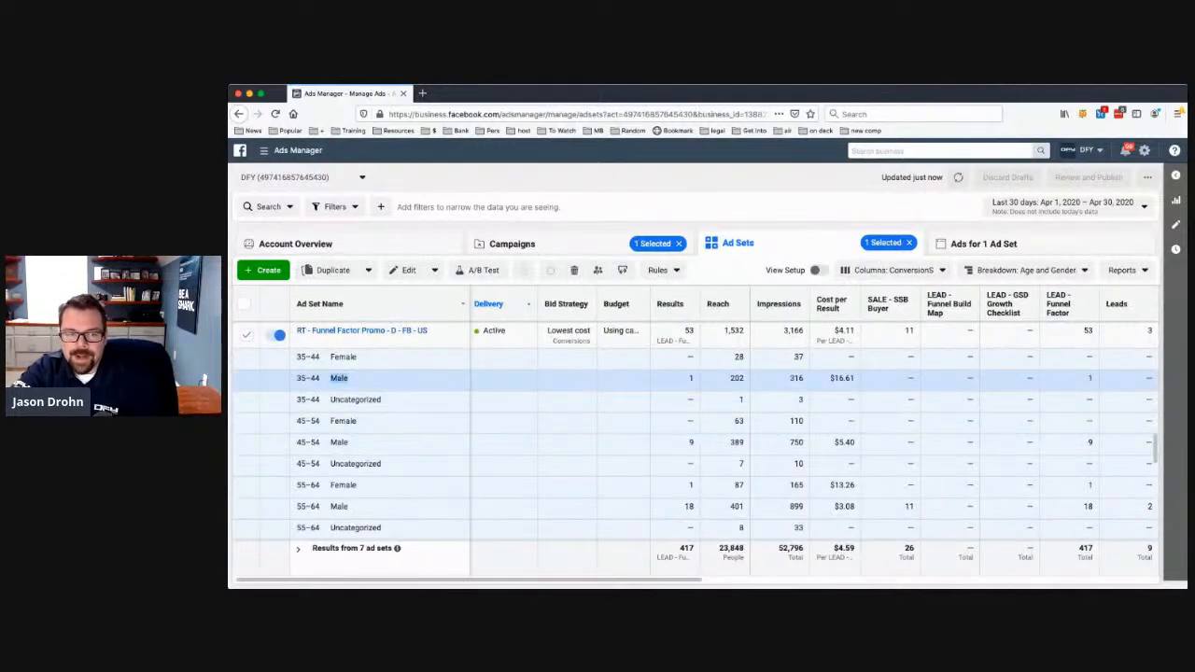
pyautogui.moveTo(348, 378); pyautogui.dragTo(295, 378)
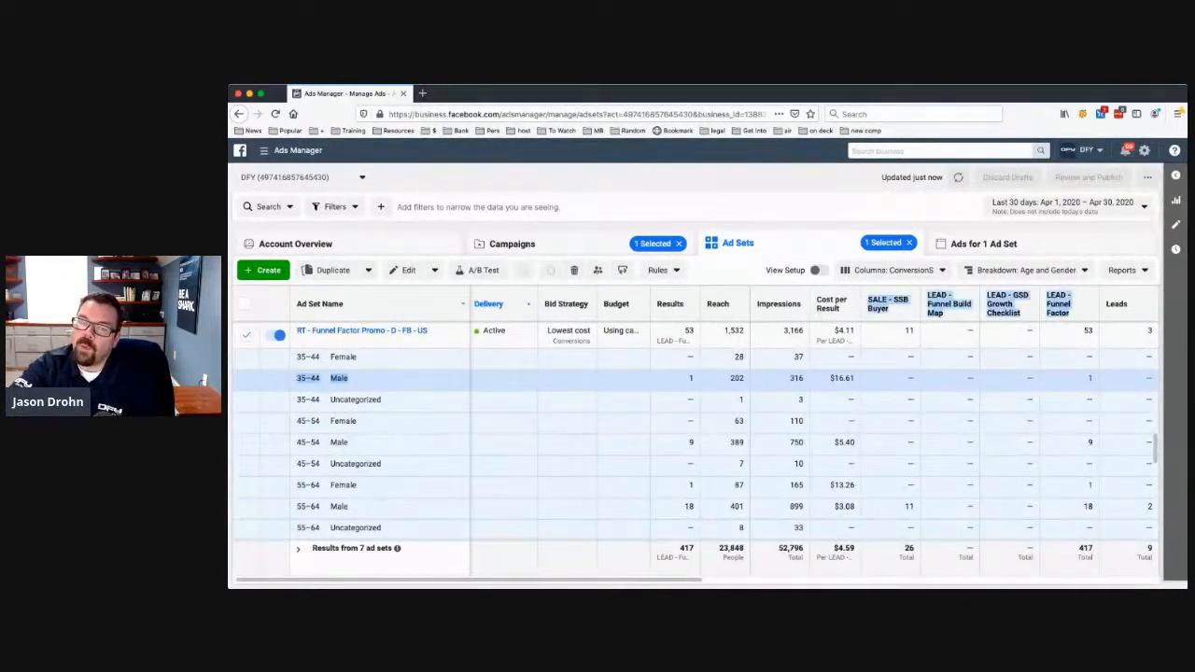
pyautogui.moveTo(729, 378); pyautogui.dragTo(686, 378)
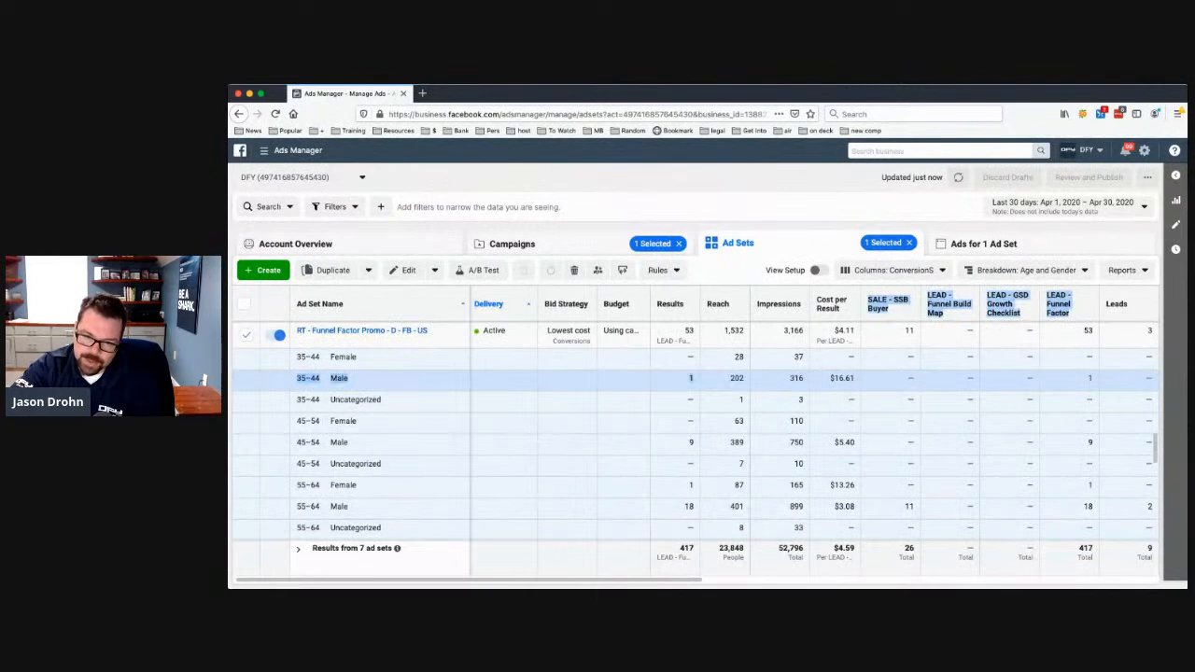
pyautogui.moveTo(788, 378); pyautogui.dragTo(820, 378)
pyautogui.click(831, 378)
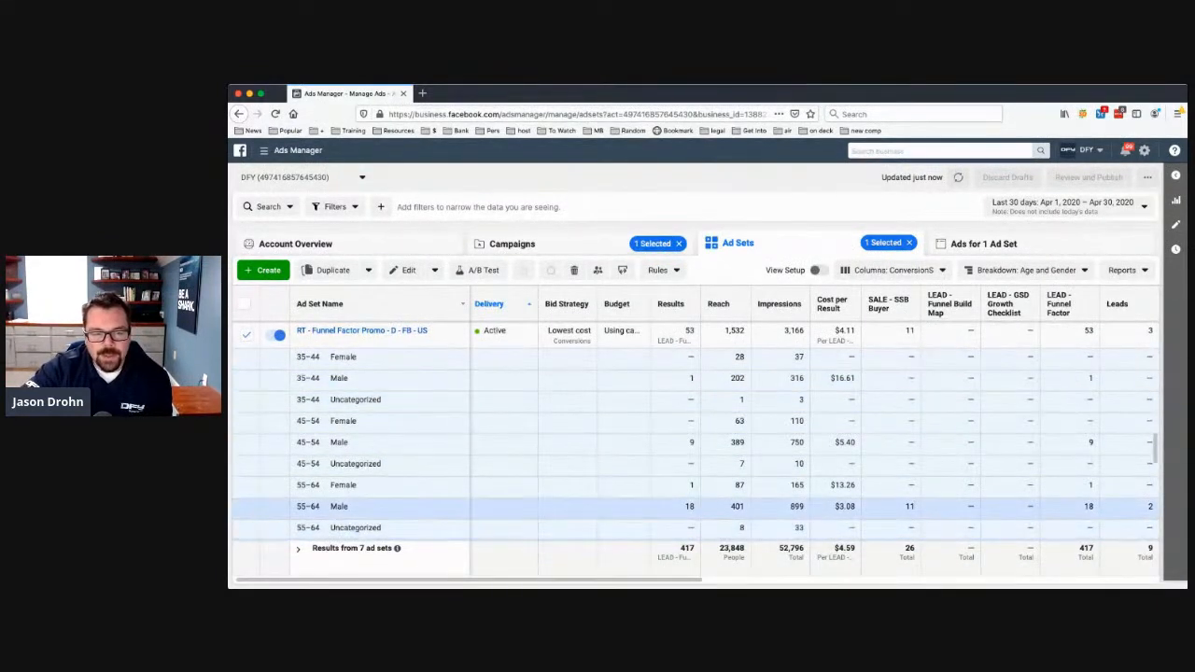
# Examine the results, reach and SSB Buyer sales of the ad set's 55–64 Male row.
pyautogui.scroll(-1, 690, 432)
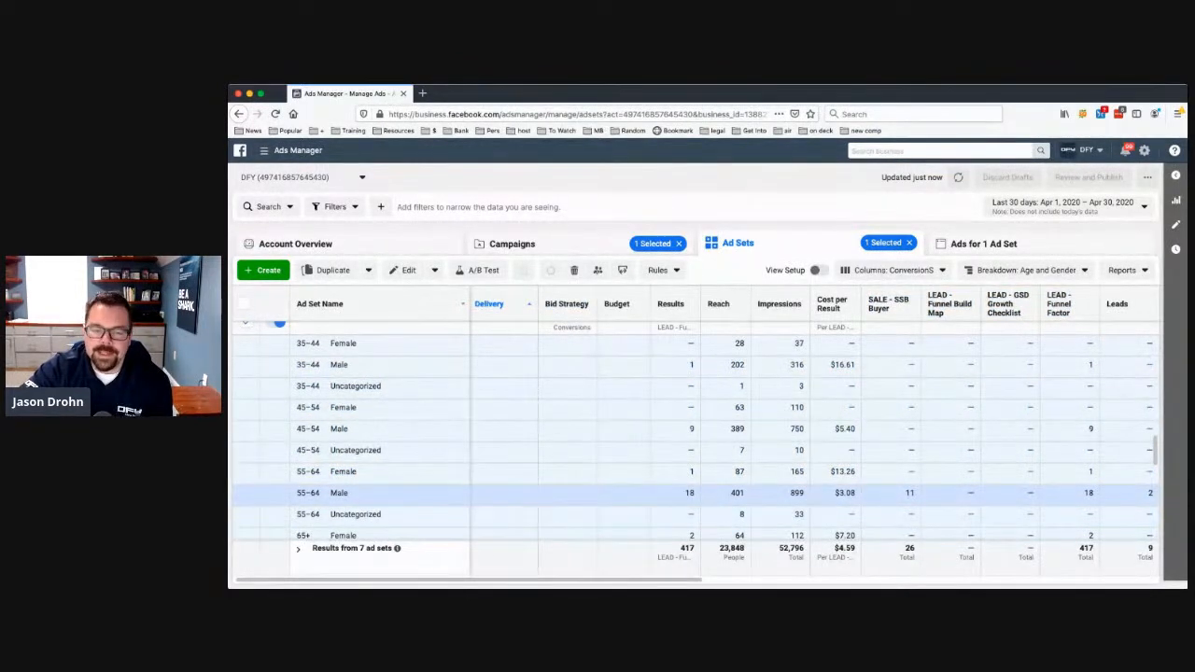
pyautogui.moveTo(689, 493); pyautogui.dragTo(644, 493)
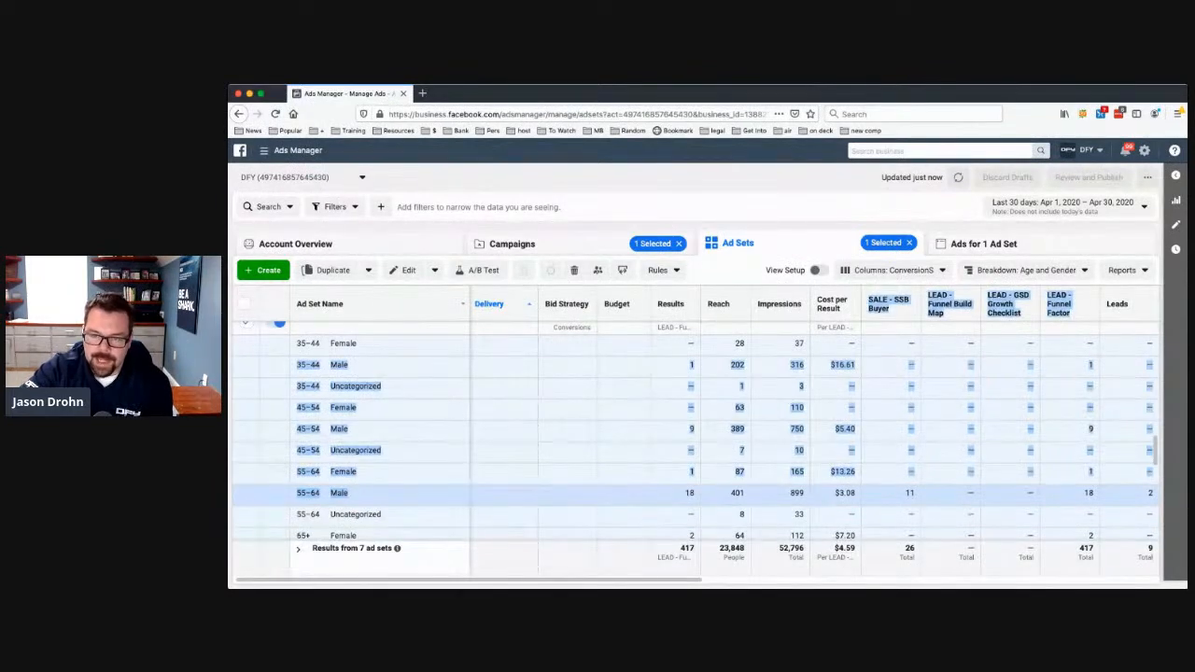
pyautogui.hscroll(1, 690, 493)
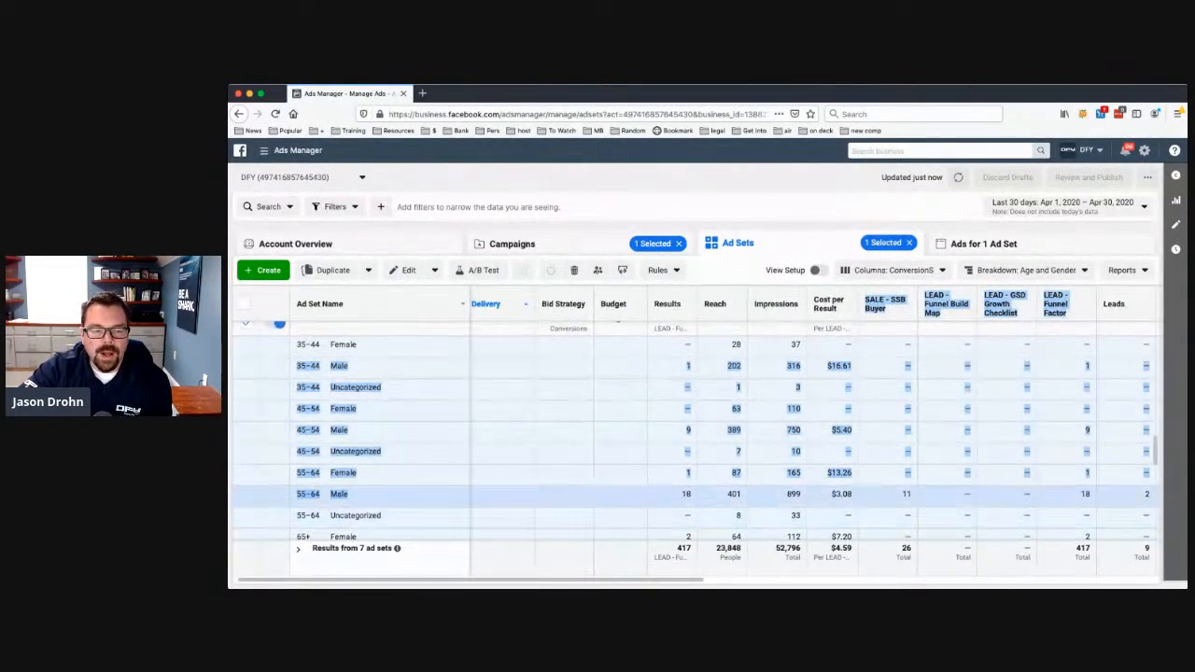
pyautogui.click(734, 494)
pyautogui.doubleClick(734, 494)
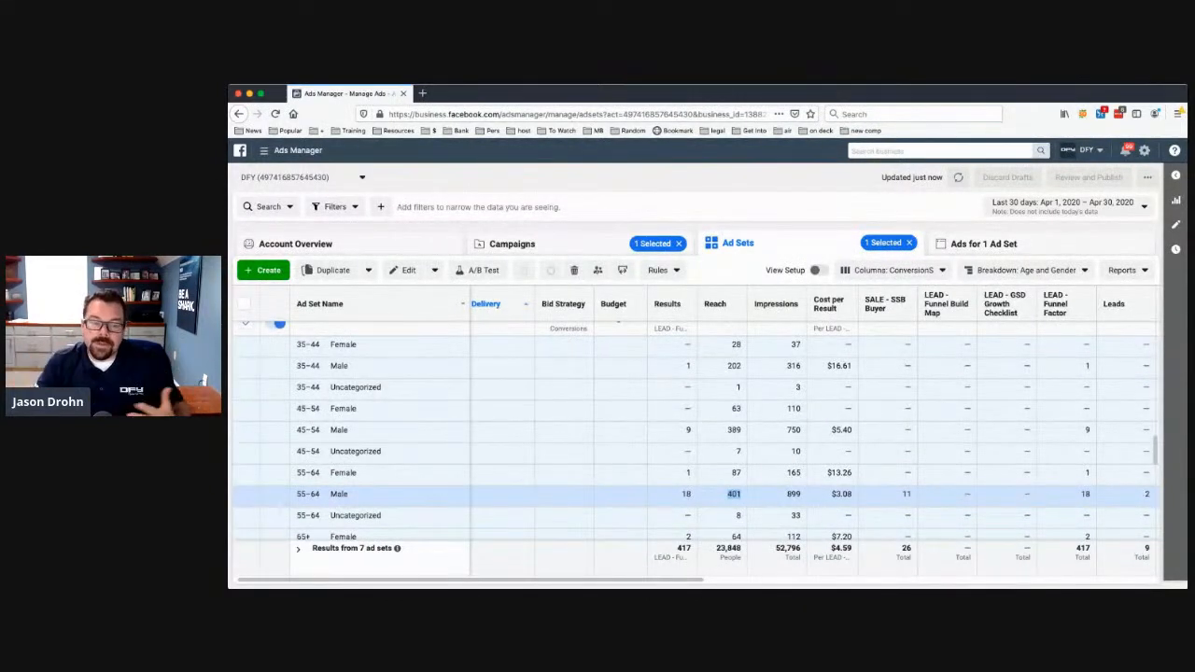
pyautogui.doubleClick(686, 494)
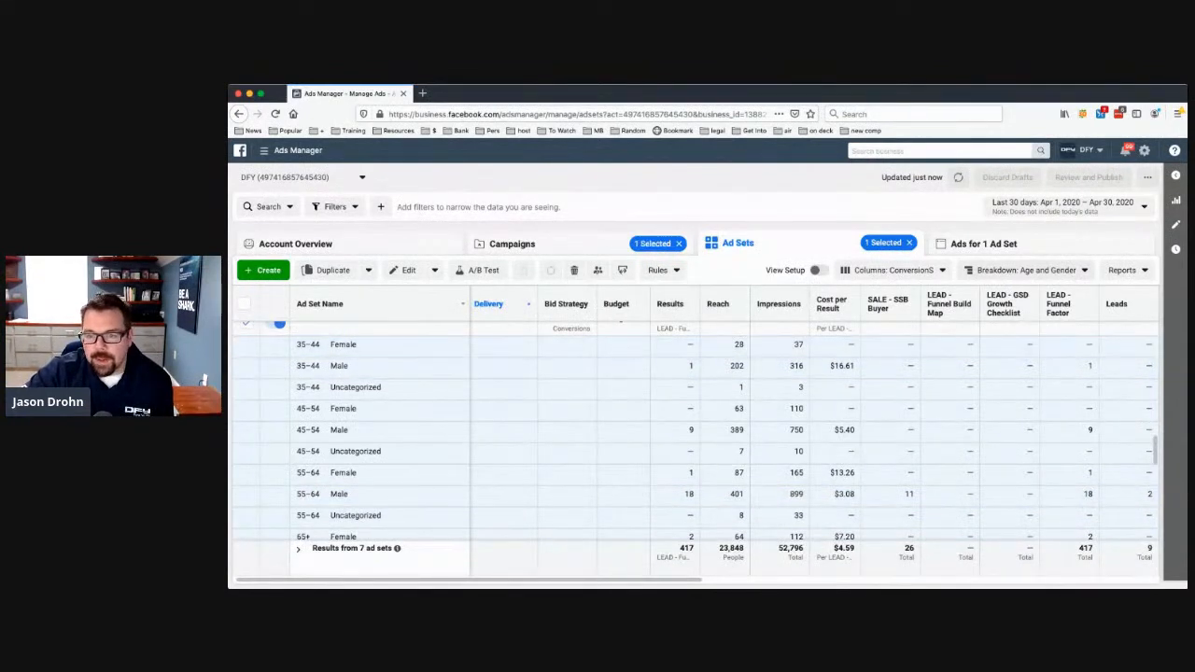
# Remove the age and gender breakdown and widen the Ad Set Name column to show the full ad set names.
pyautogui.click(1027, 270)
pyautogui.moveTo(847, 292)
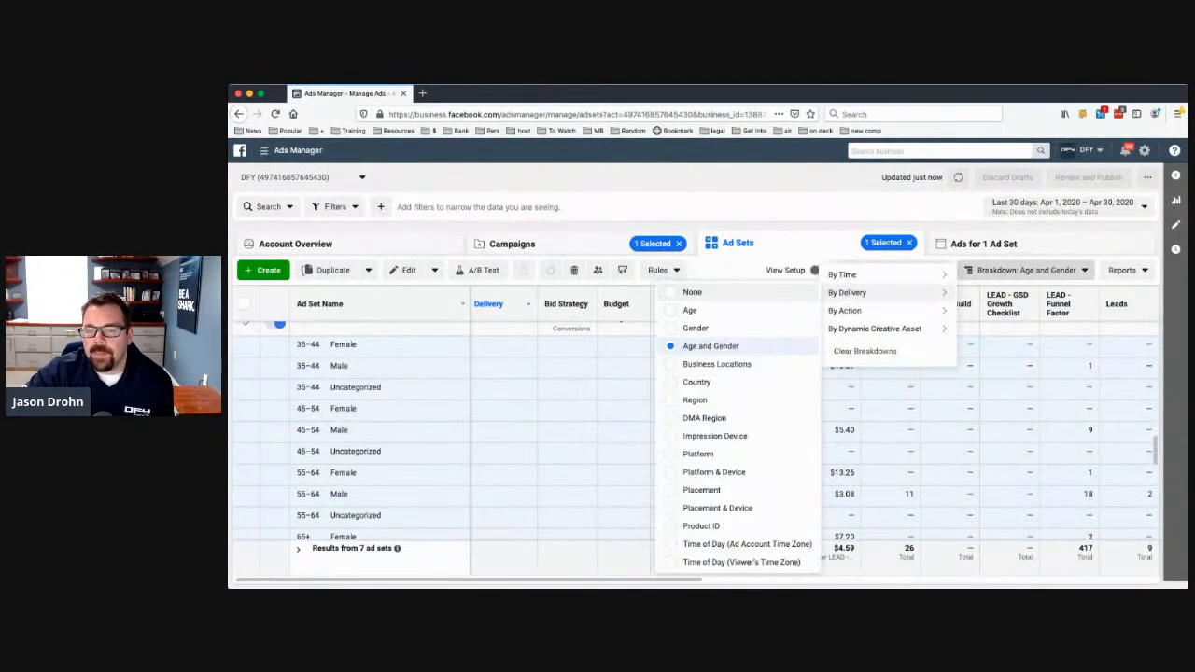
pyautogui.click(692, 292)
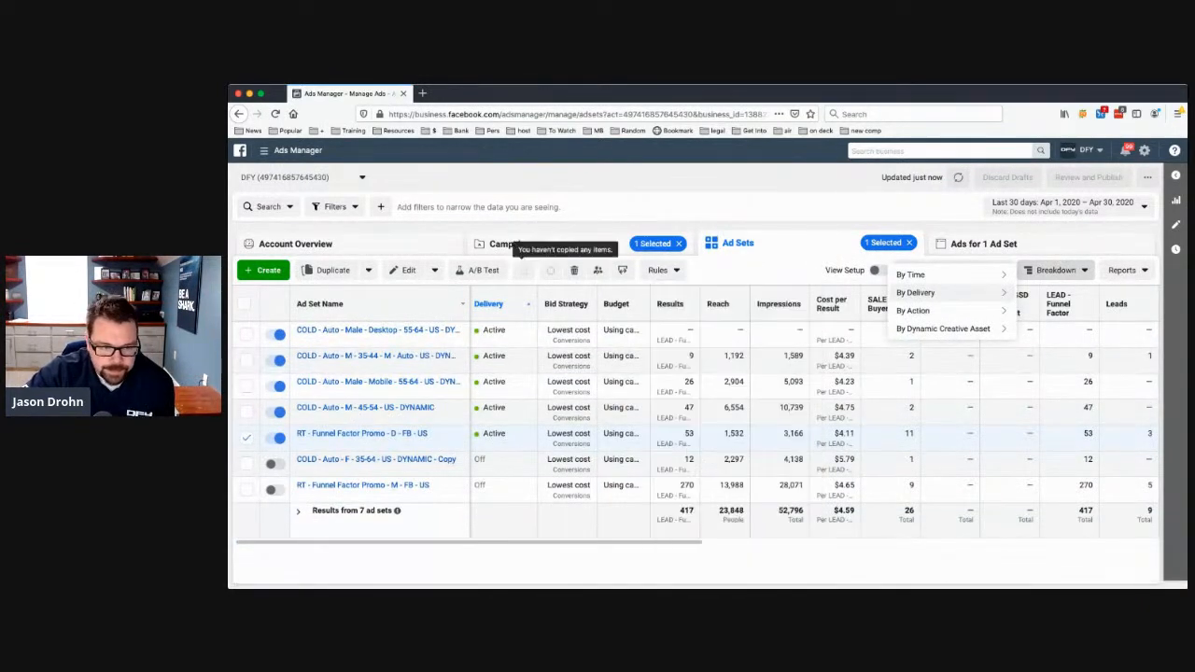
pyautogui.moveTo(469, 303); pyautogui.dragTo(624, 303)
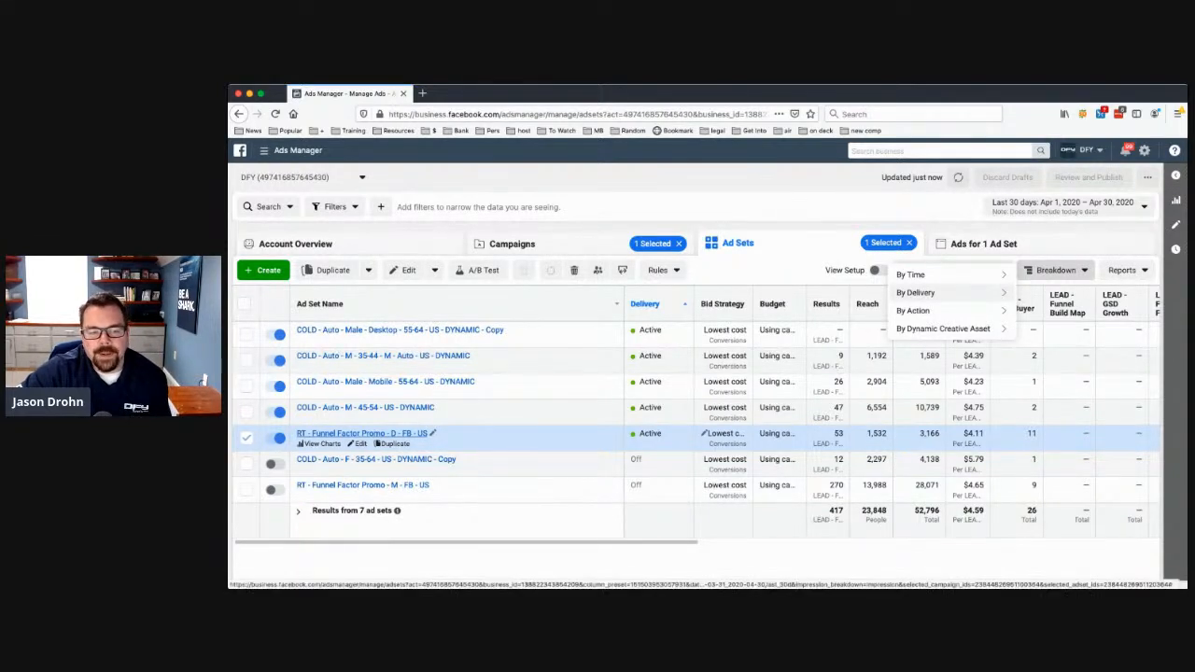
# Open the RT - Funnel Factor Promo - D - FB - US ad set for editing, review its lookalike audiences, detailed targeting and placements, and close the editor.
pyautogui.click(374, 434)
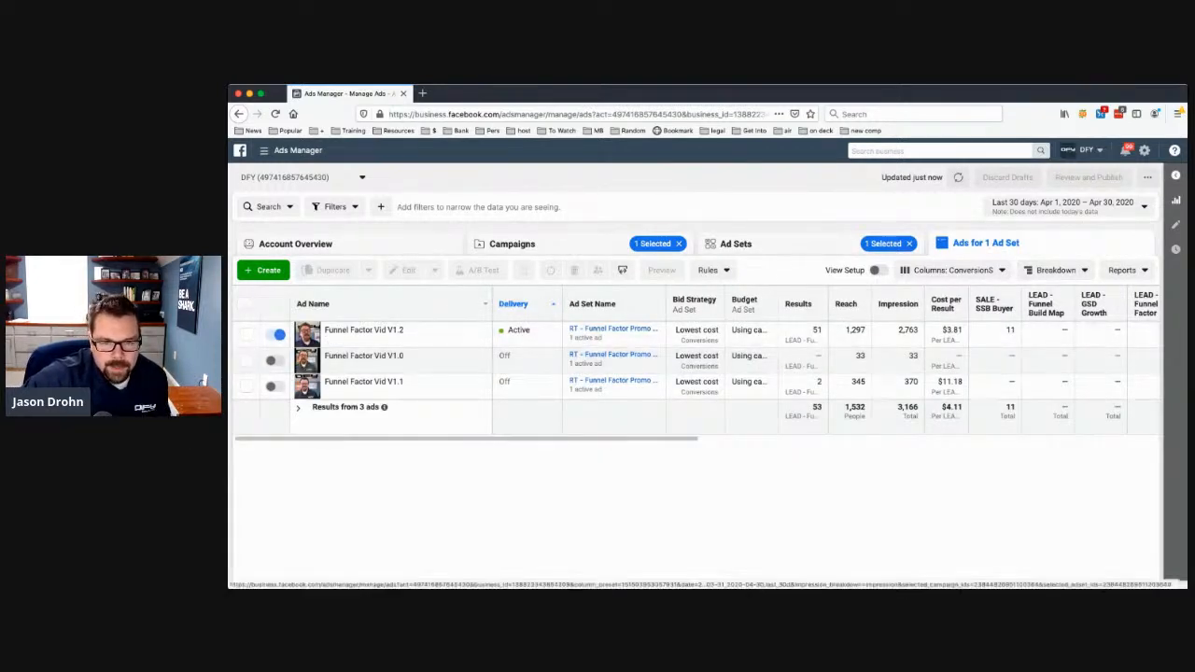
pyautogui.click(737, 243)
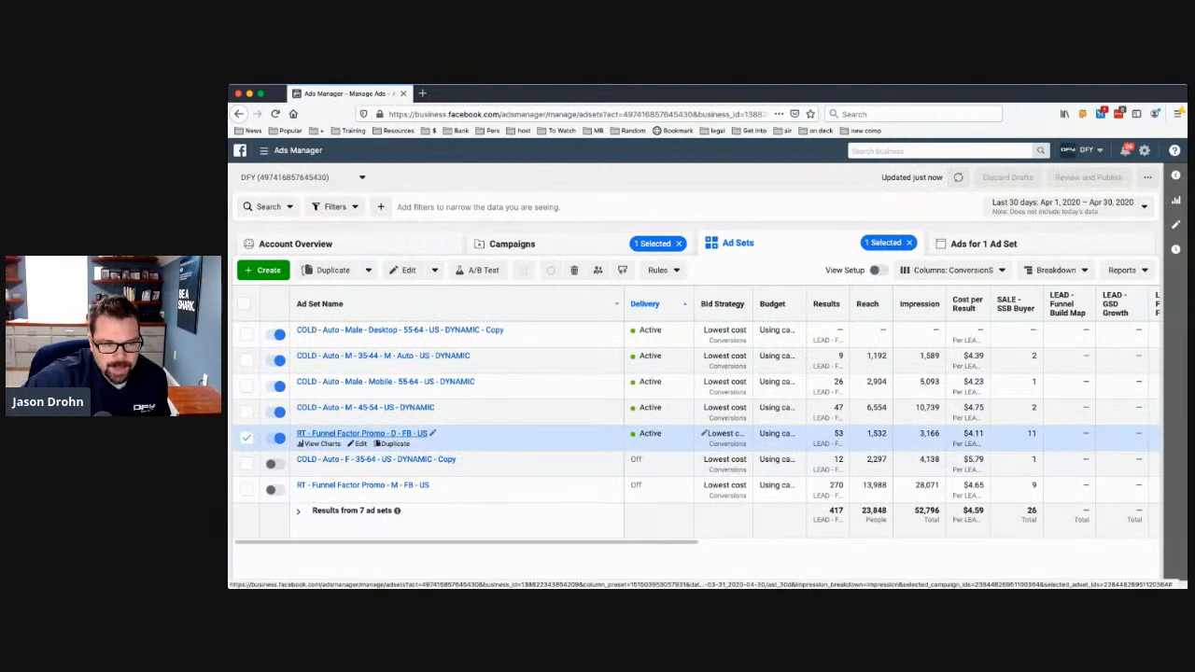
pyautogui.click(359, 444)
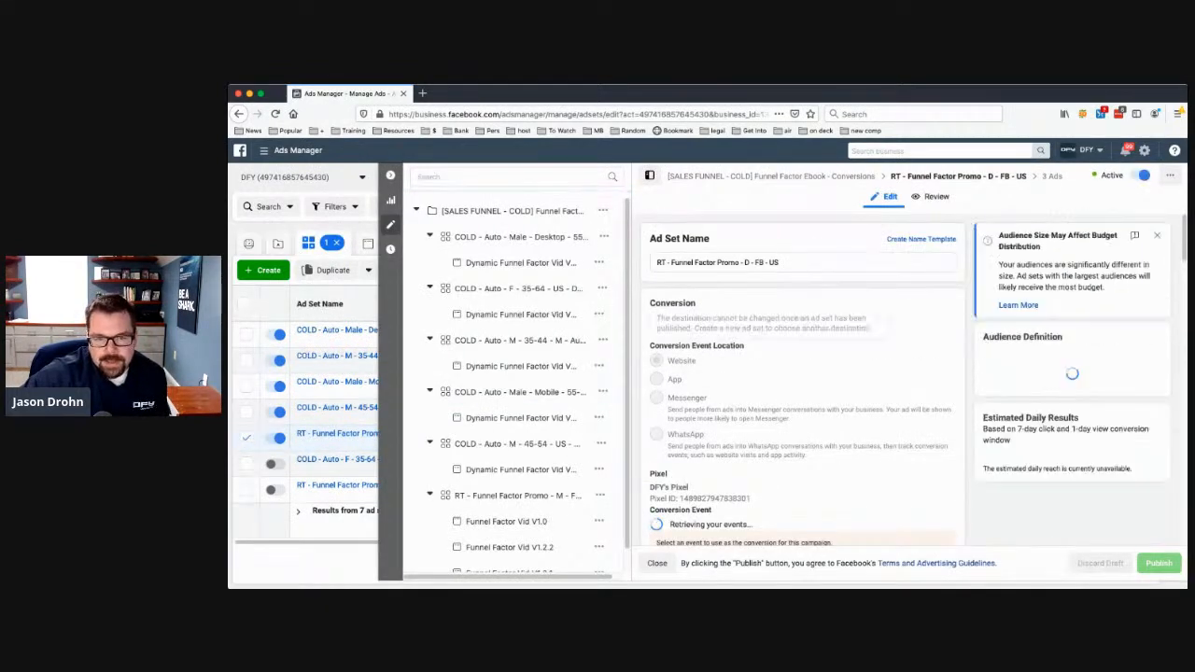
pyautogui.scroll(-10, 803, 392)
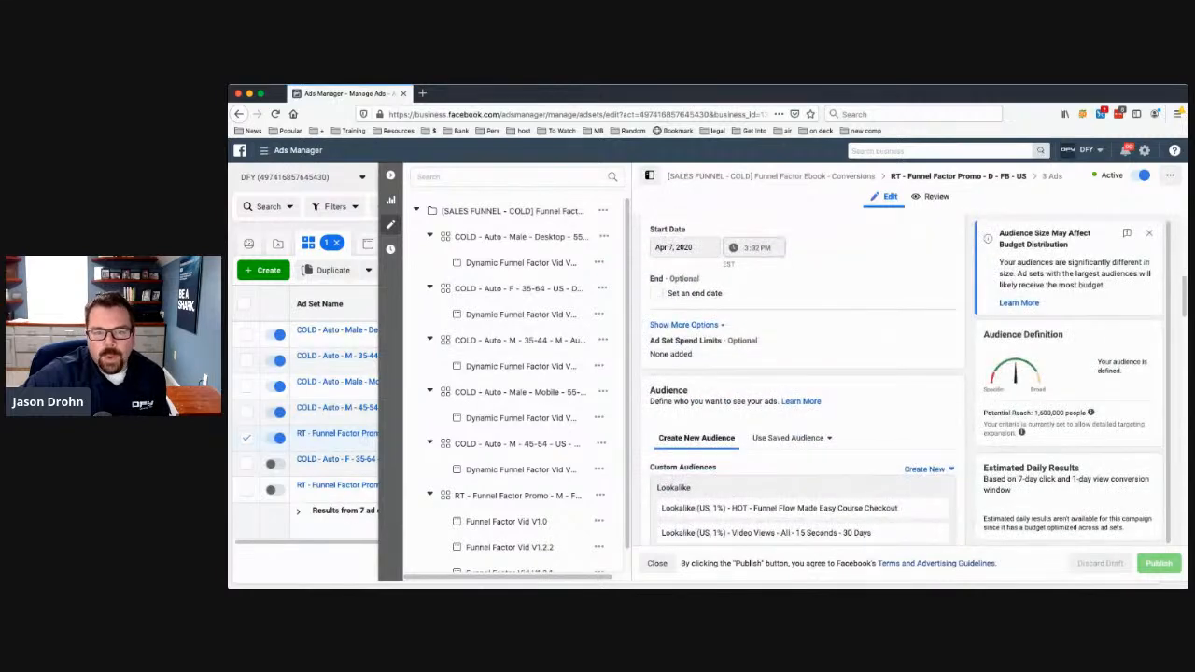
pyautogui.scroll(-8, 802, 392)
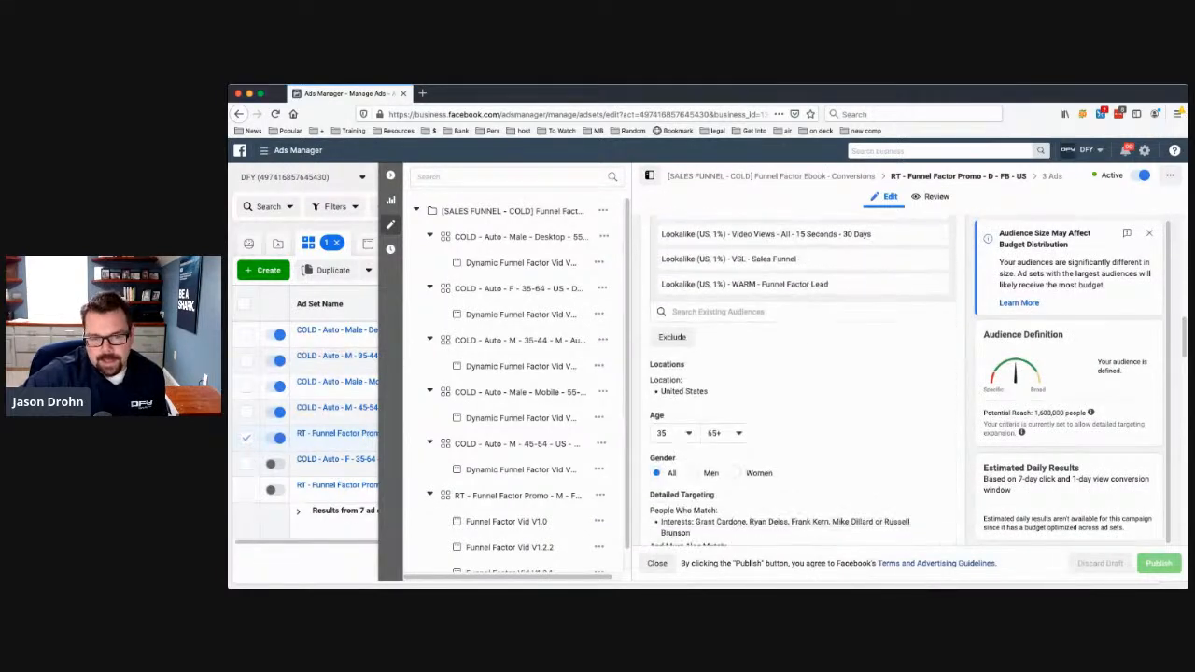
pyautogui.scroll(-3, 803, 383)
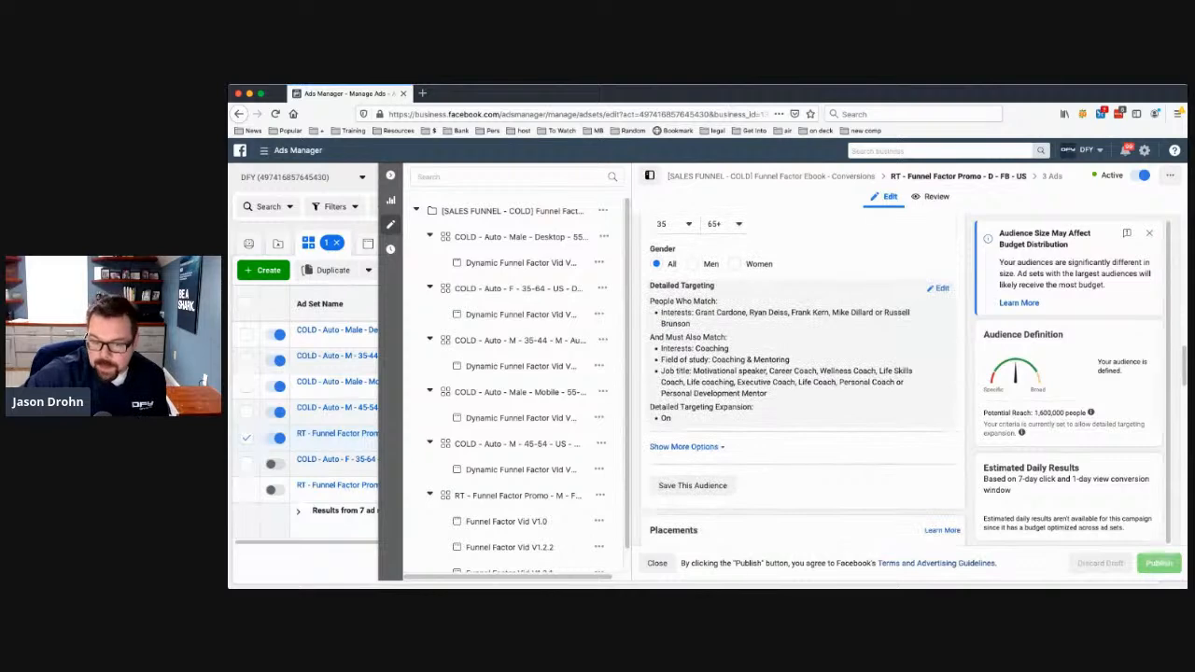
pyautogui.scroll(-5, 803, 382)
pyautogui.scroll(-3, 803, 383)
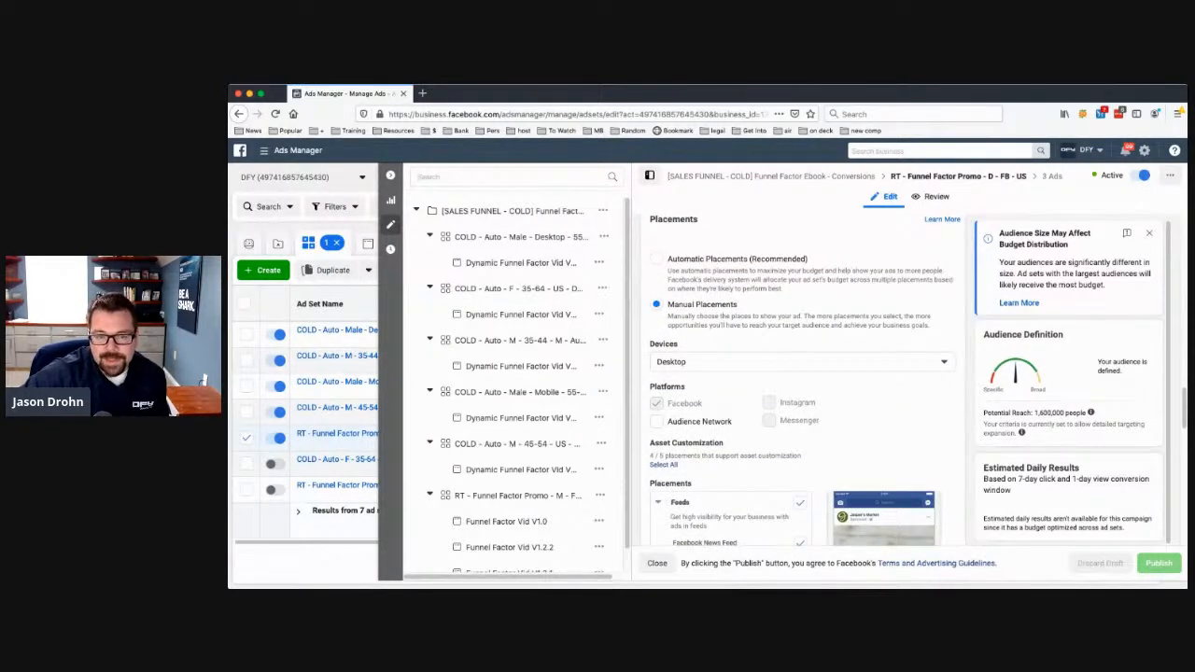
pyautogui.scroll(-2, 802, 383)
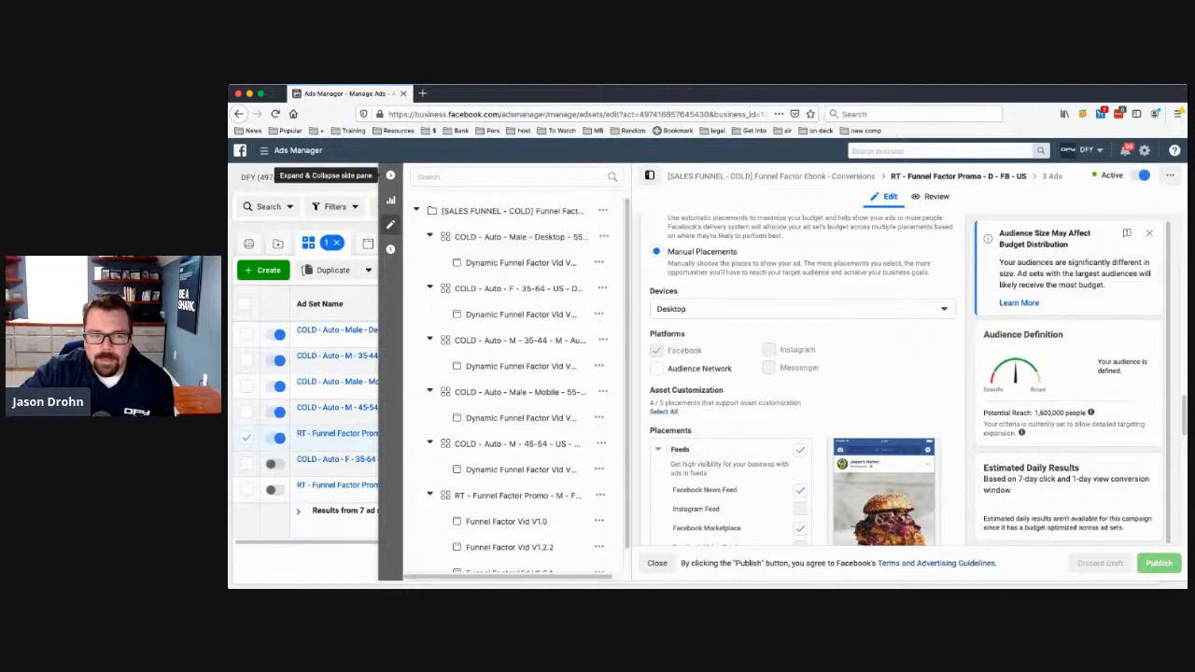
pyautogui.click(391, 175)
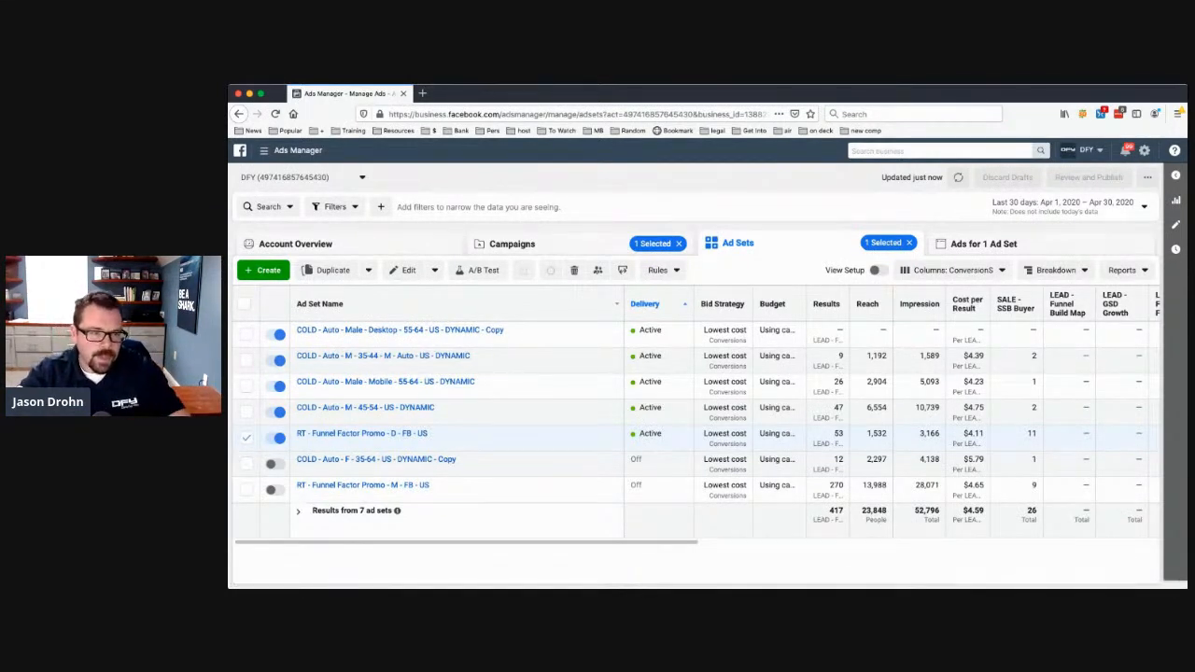
# Go to the account's Audiences page and start a new custom audience that uses Video as its Facebook source.
pyautogui.click(291, 150)
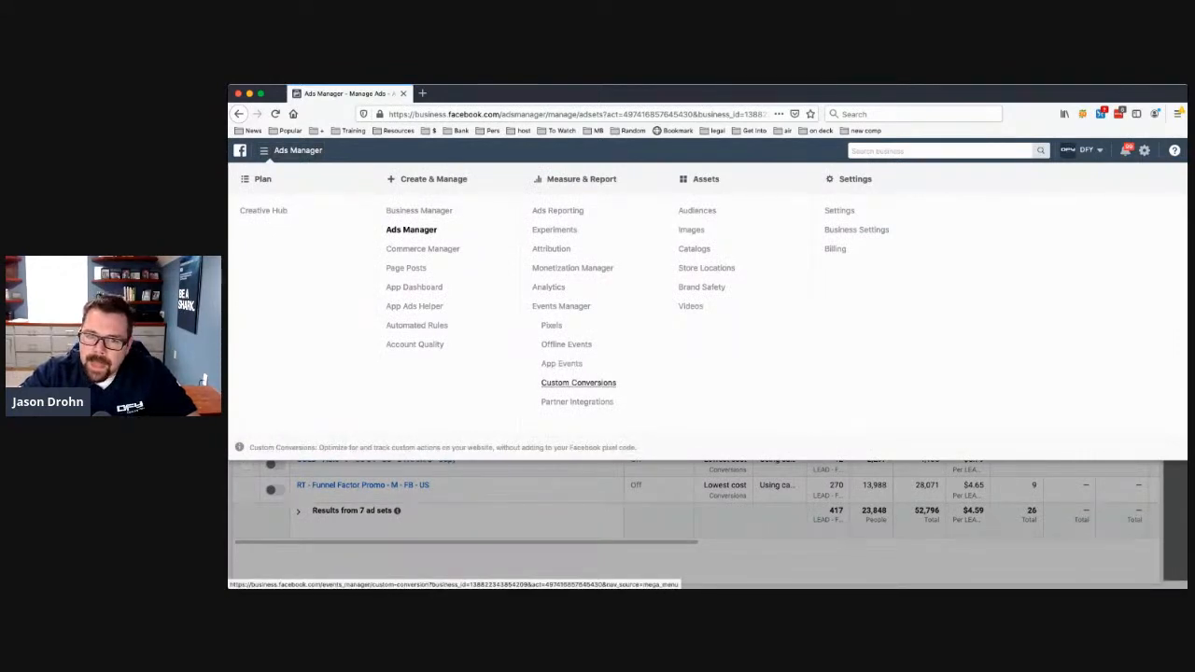
pyautogui.click(697, 210)
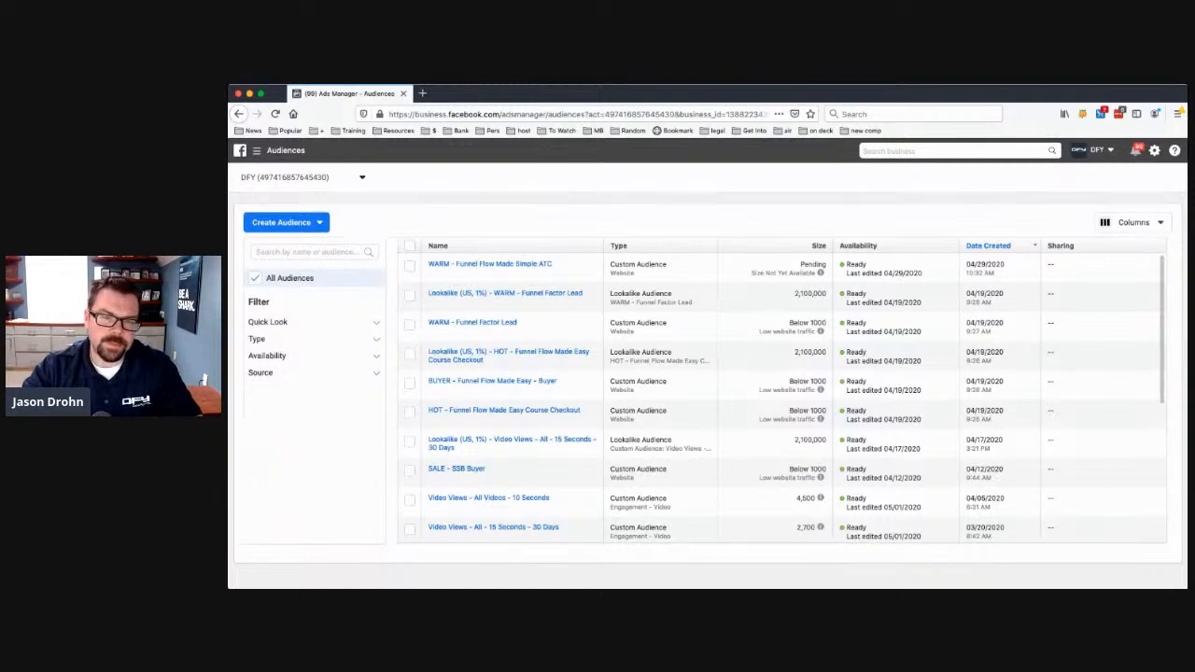
pyautogui.click(287, 222)
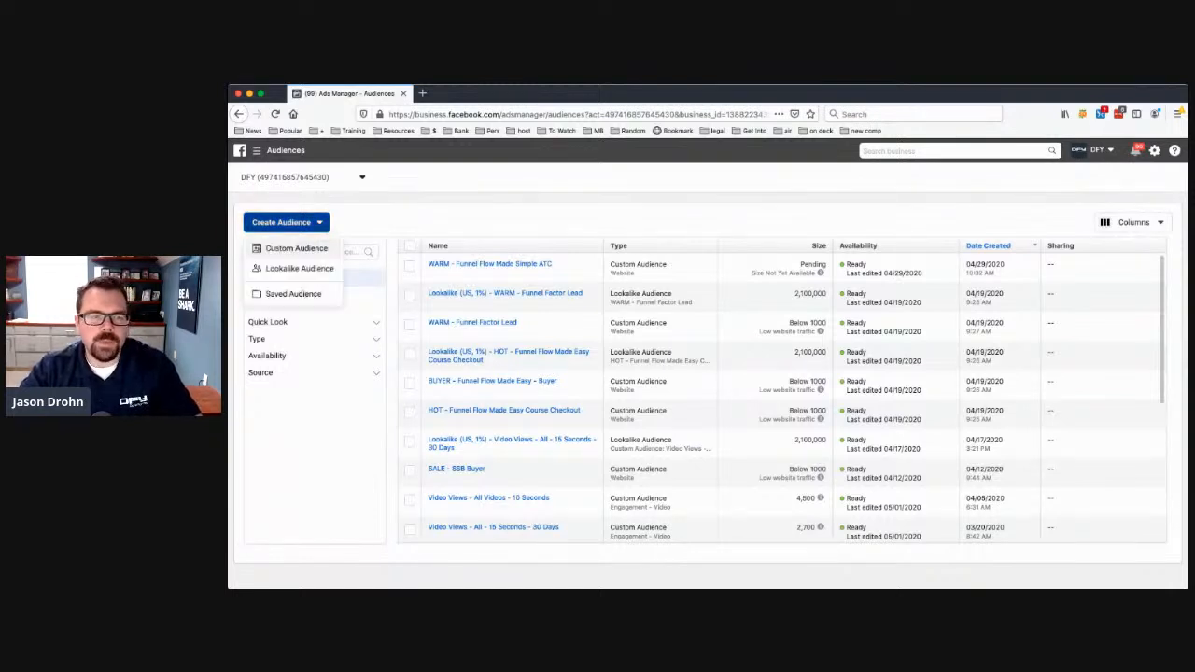
pyautogui.click(287, 222)
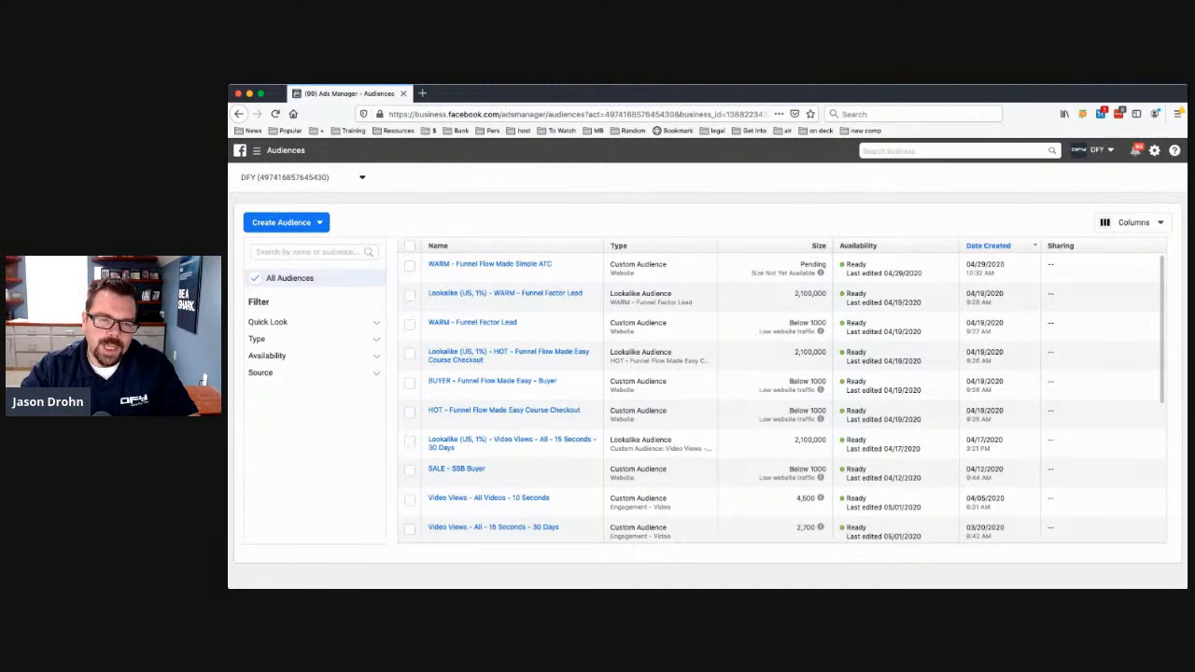
pyautogui.click(287, 222)
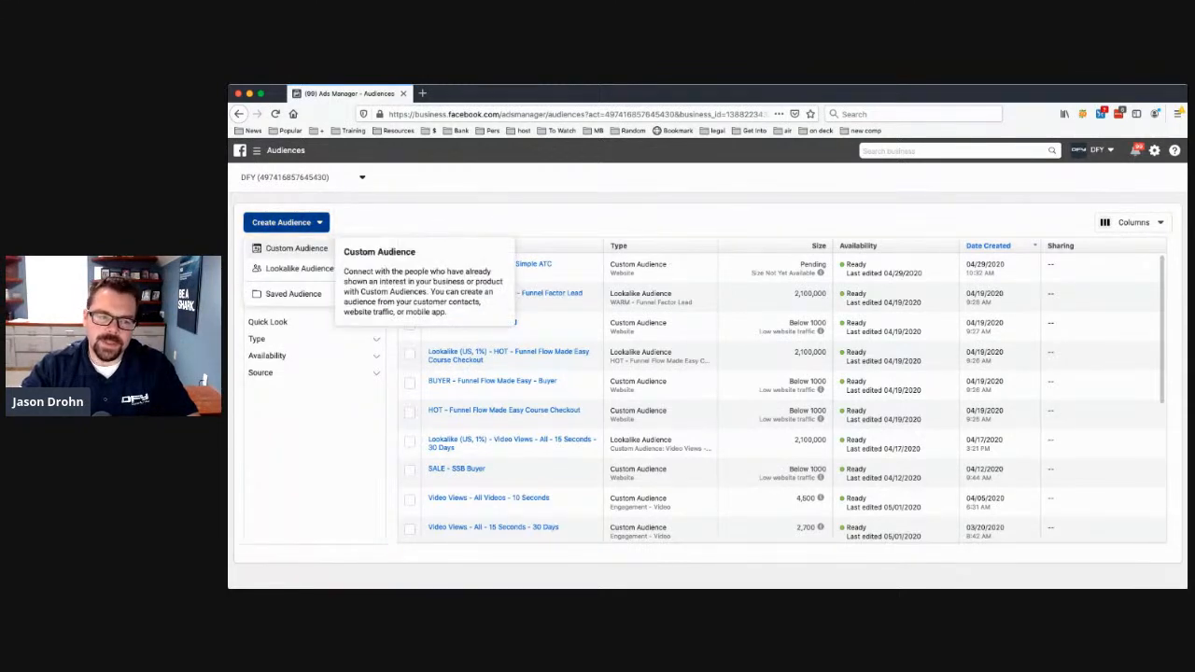
pyautogui.click(296, 248)
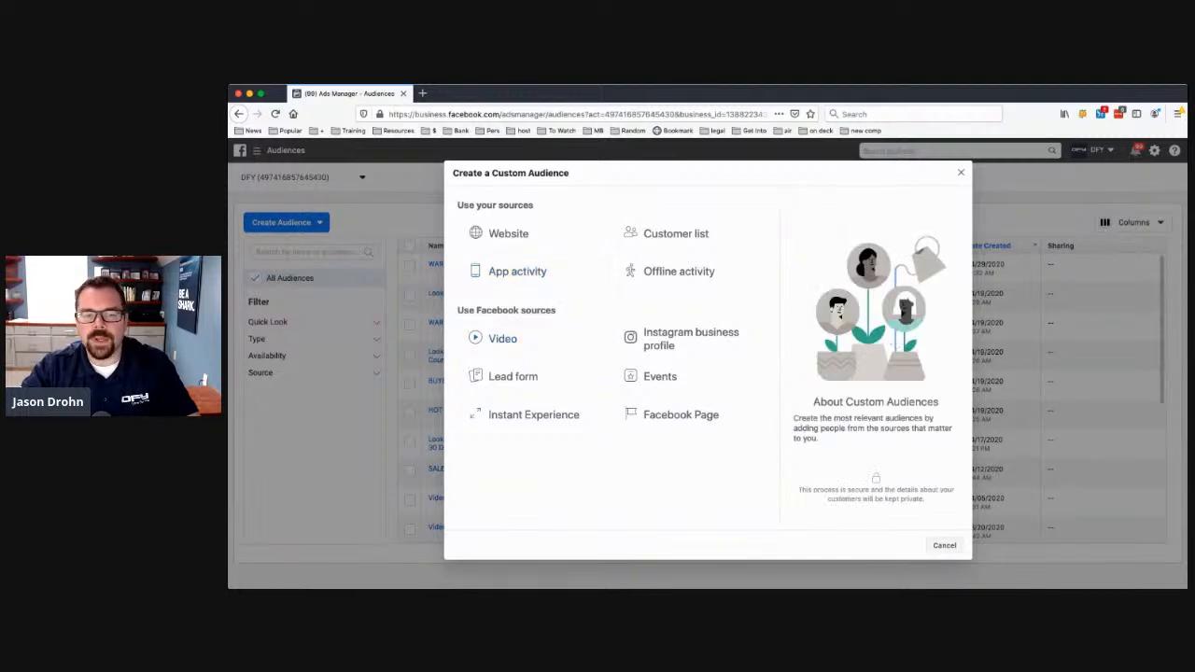
pyautogui.tripleClick(506, 310)
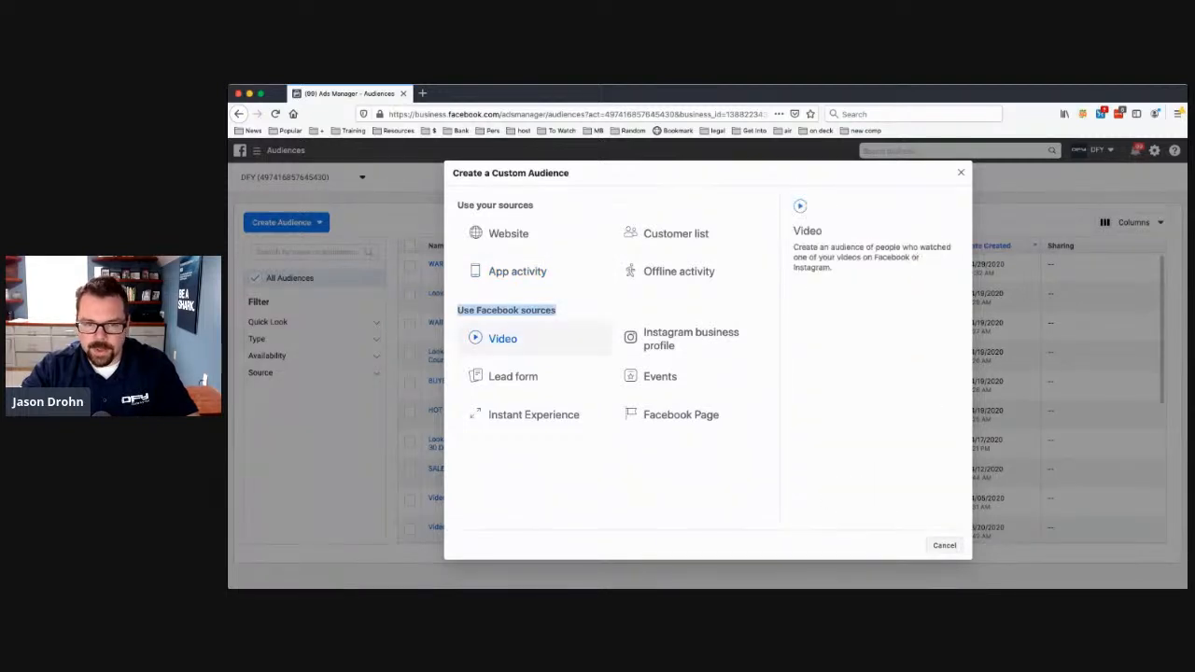
pyautogui.click(502, 338)
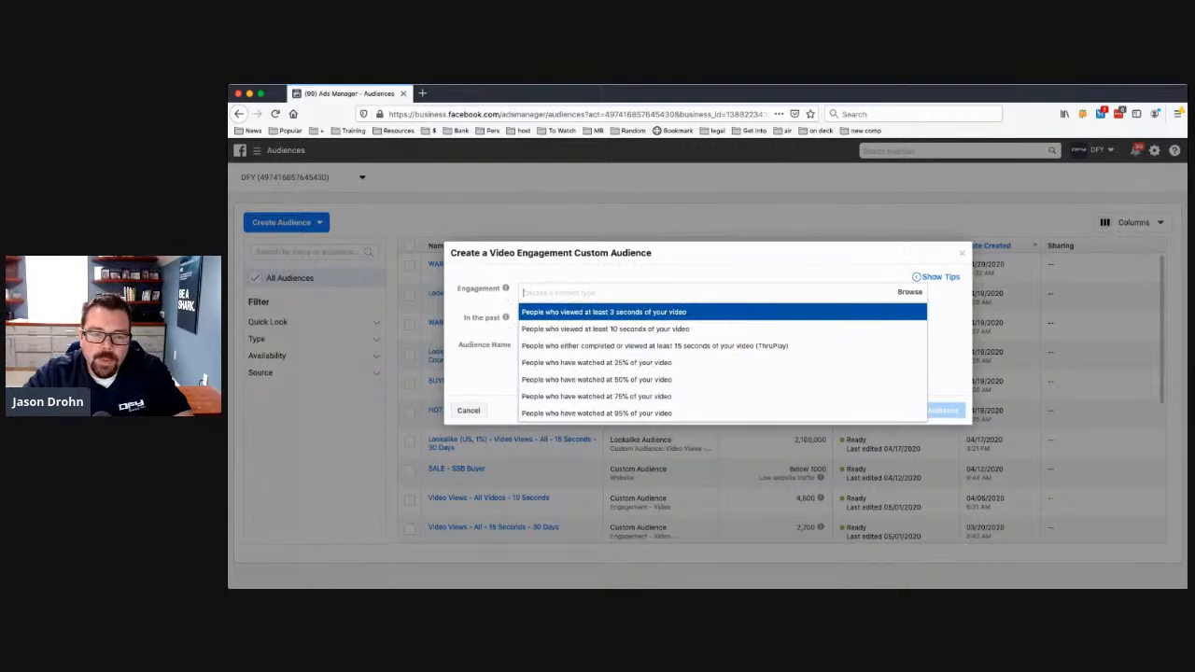
# Set the audience's engagement type to people who either completed or viewed at least 15 seconds of the video (ThruPlay).
pyautogui.click(506, 288)
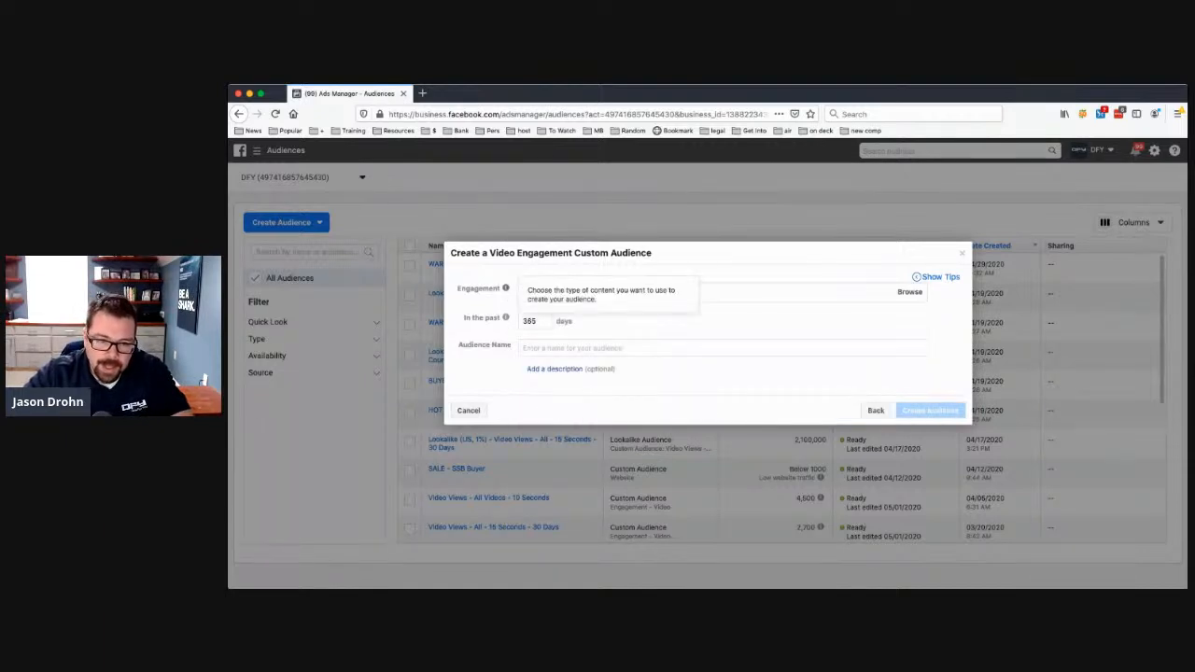
pyautogui.click(579, 293)
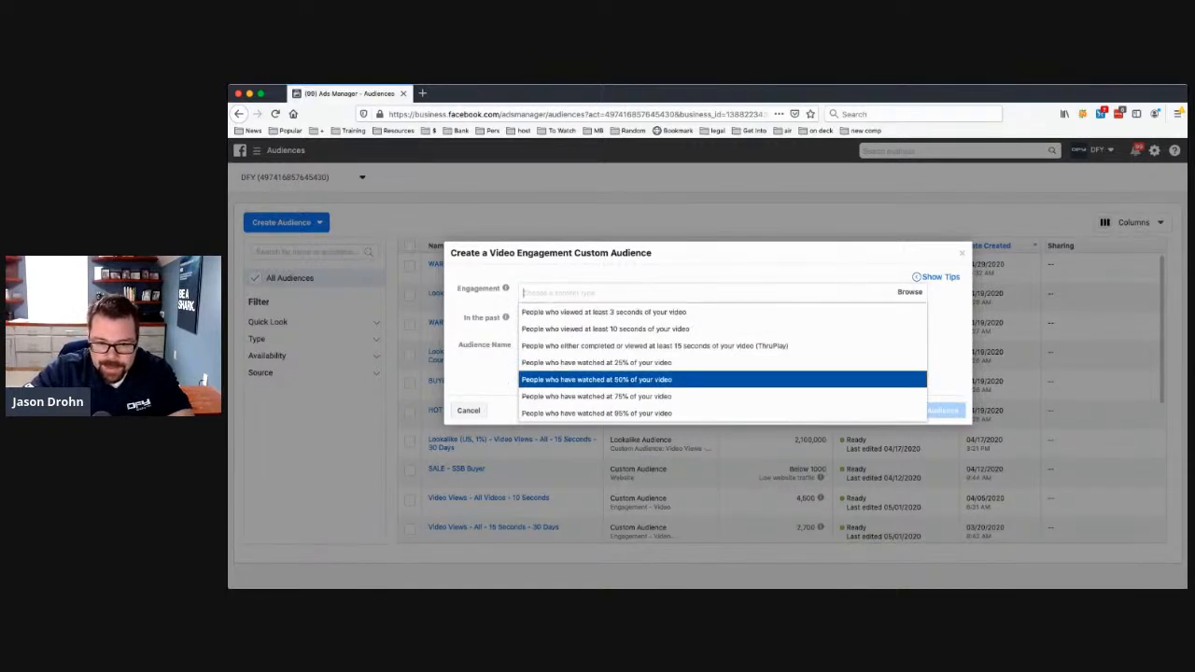
pyautogui.click(655, 347)
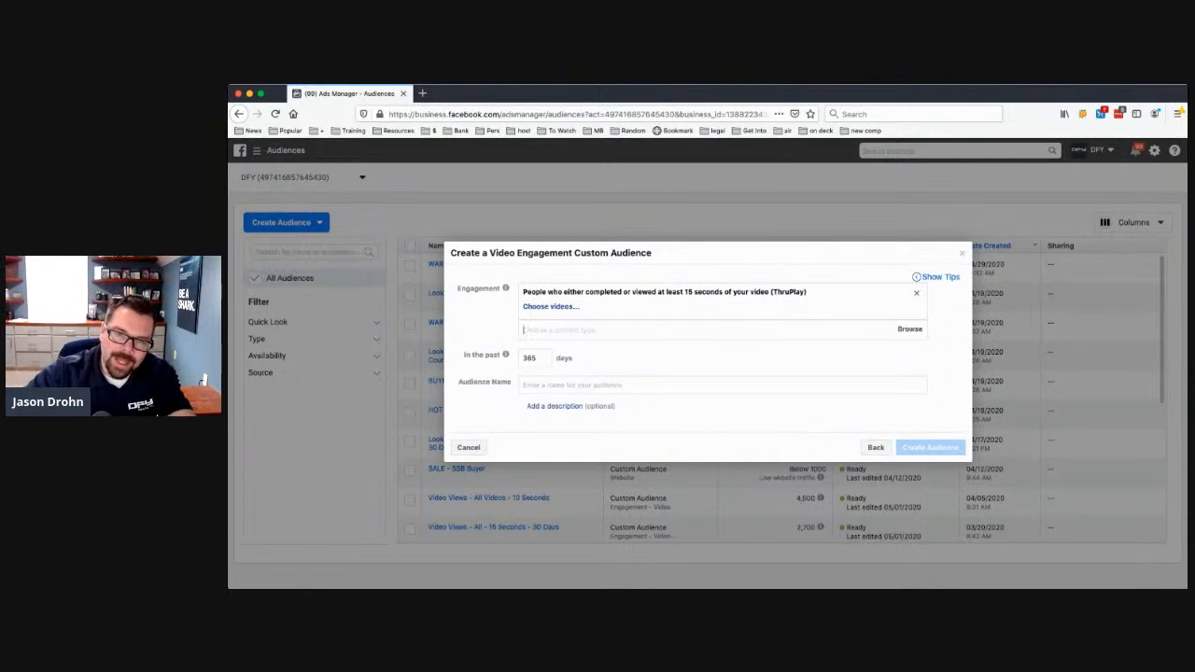
# Choose FF v2.2.mov, the #GSDdaily 035 video, 0320-Funnel-Factor-v2.mov and FF v2.0.mov from the Done For You page as the engagement videos.
pyautogui.click(551, 306)
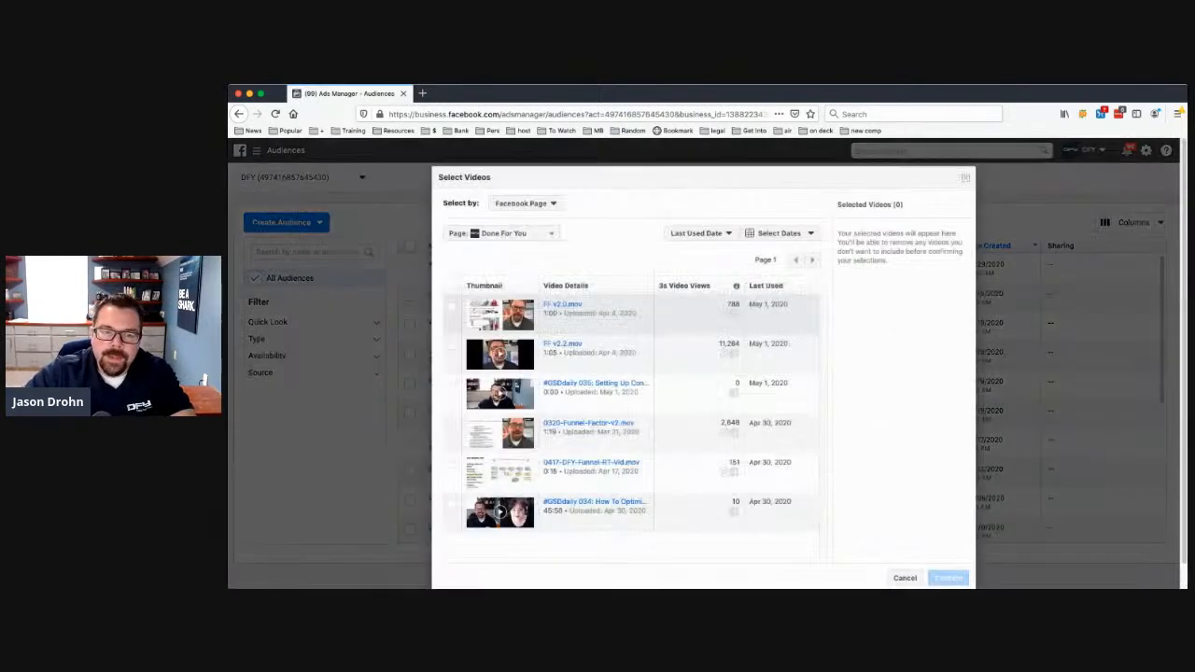
pyautogui.click(451, 347)
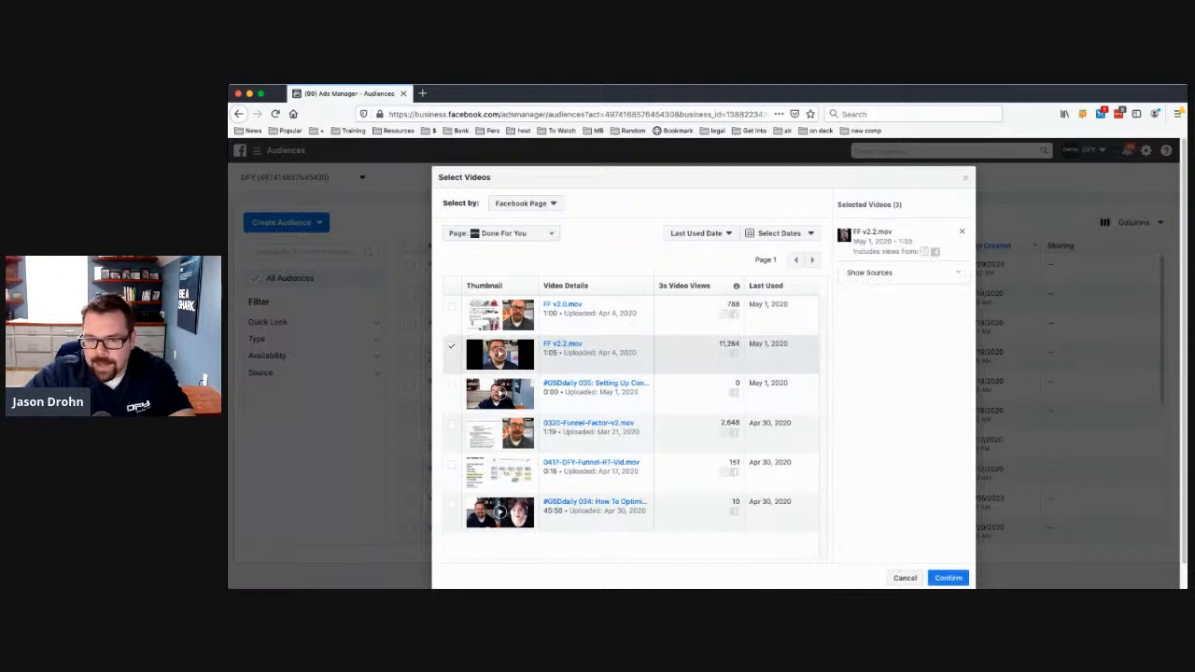
pyautogui.click(452, 386)
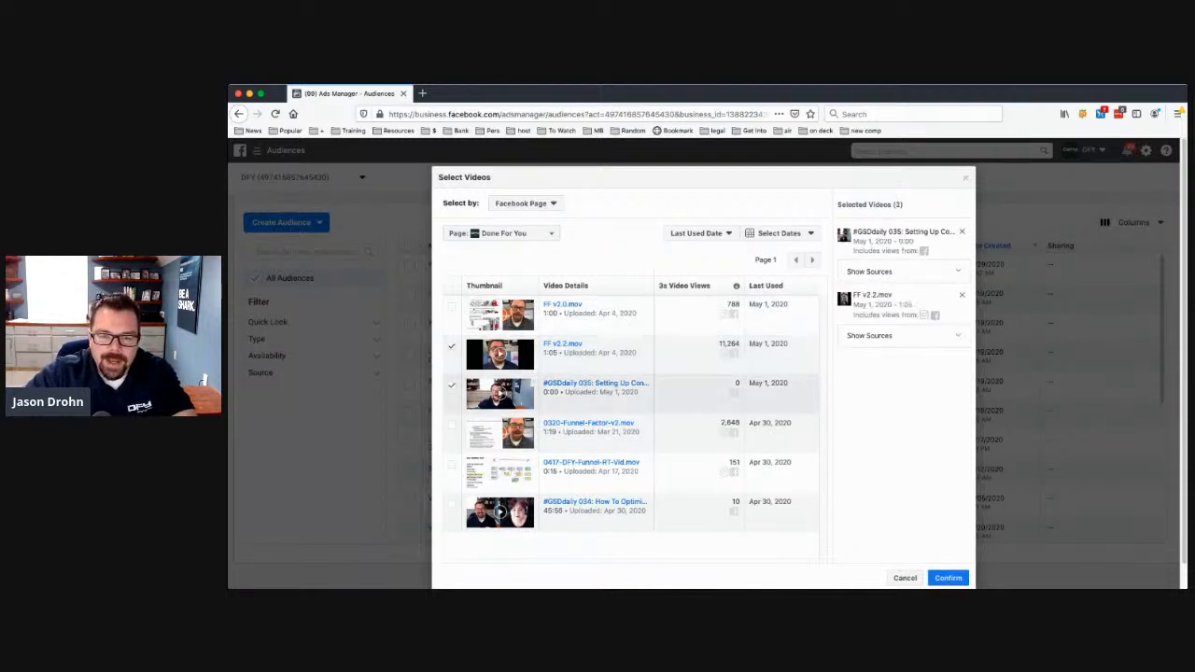
pyautogui.click(452, 426)
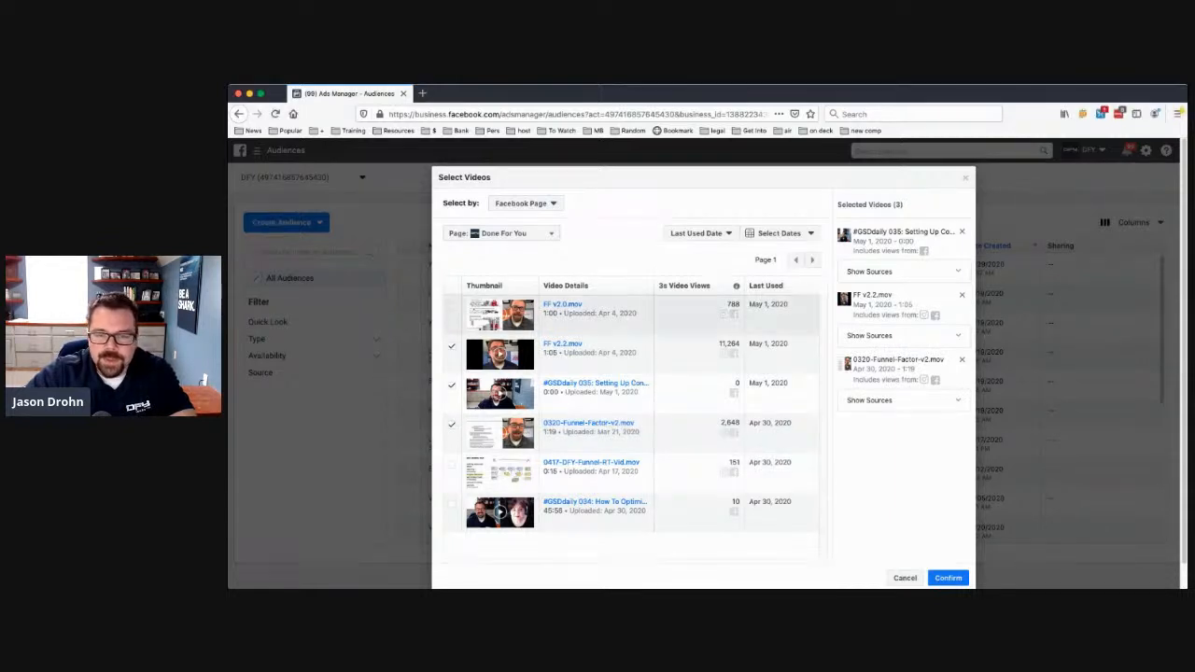
pyautogui.click(452, 307)
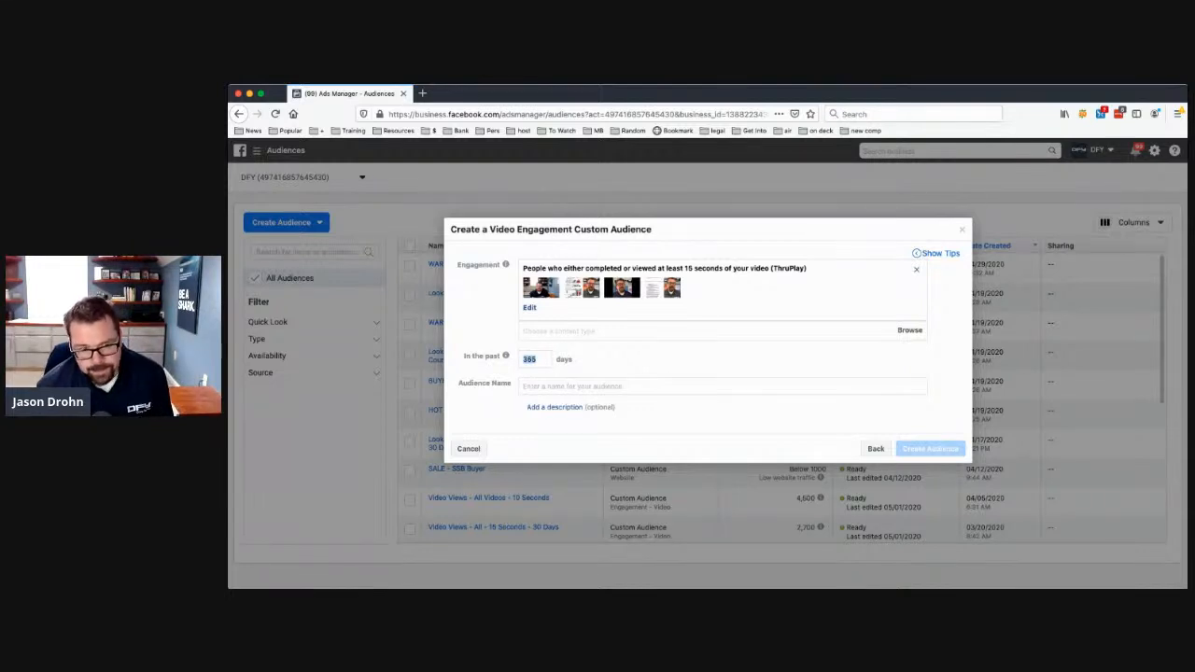
# Set the period to the past 30 days, name the audience "Video Views - 15 seconds - 30 days", create it and finish without follow-up actions.
pyautogui.write('30')
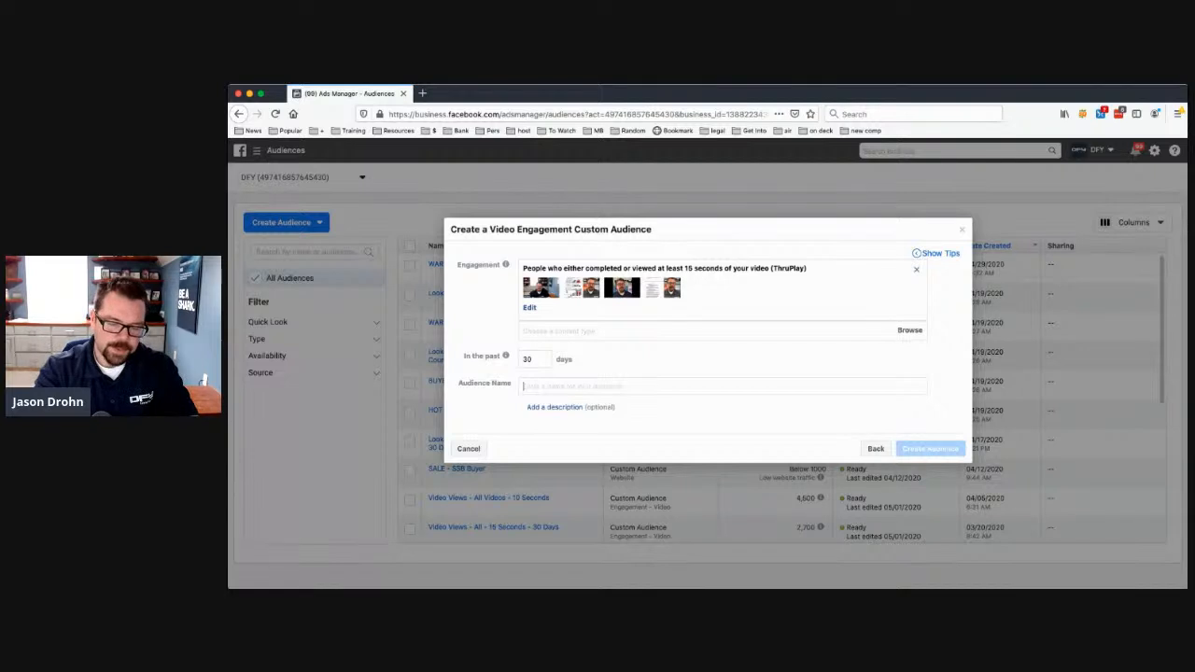
pyautogui.write('Video Views - 15 seconds - 30 days')
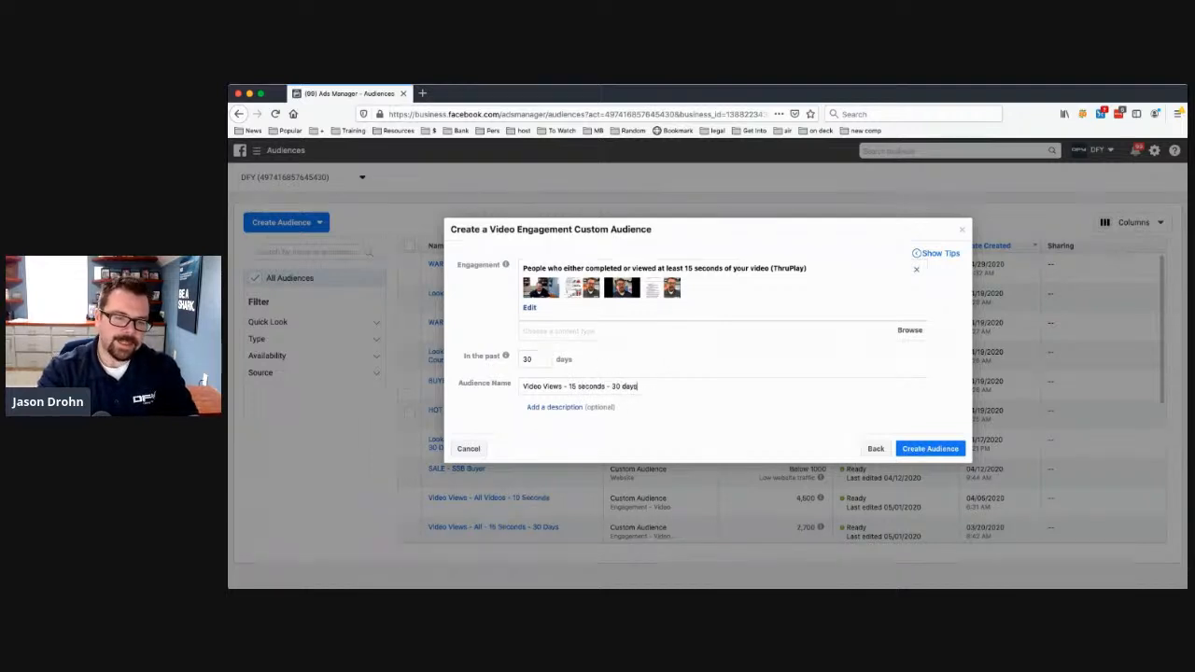
pyautogui.click(930, 449)
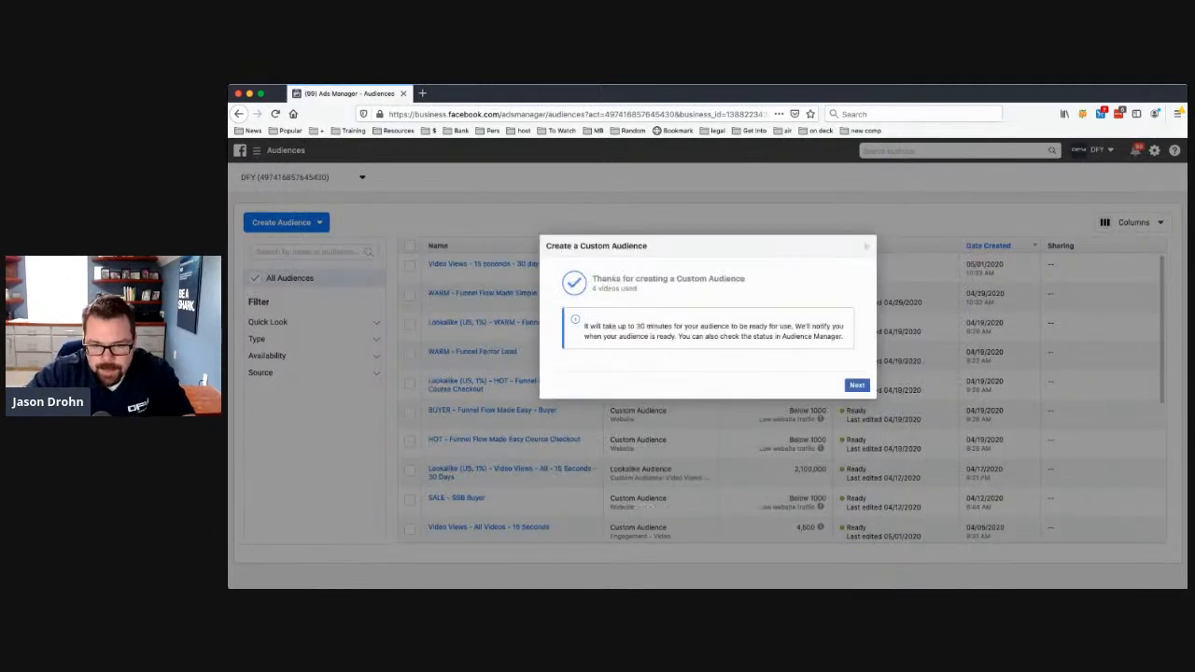
pyautogui.click(857, 384)
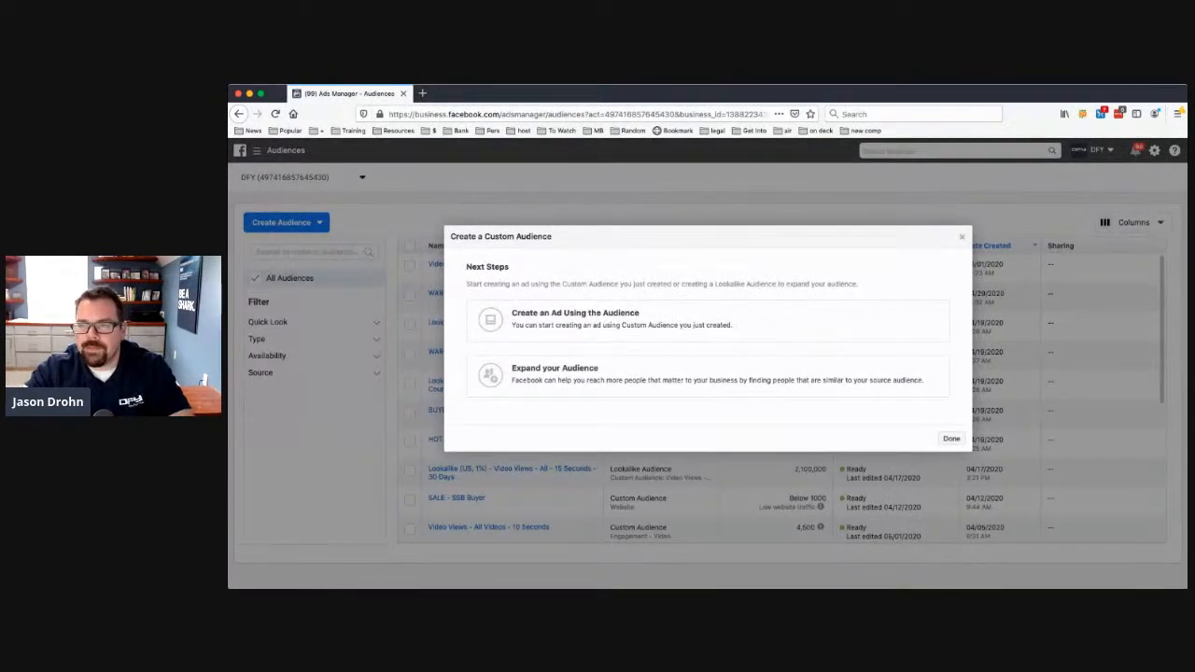
pyautogui.click(952, 439)
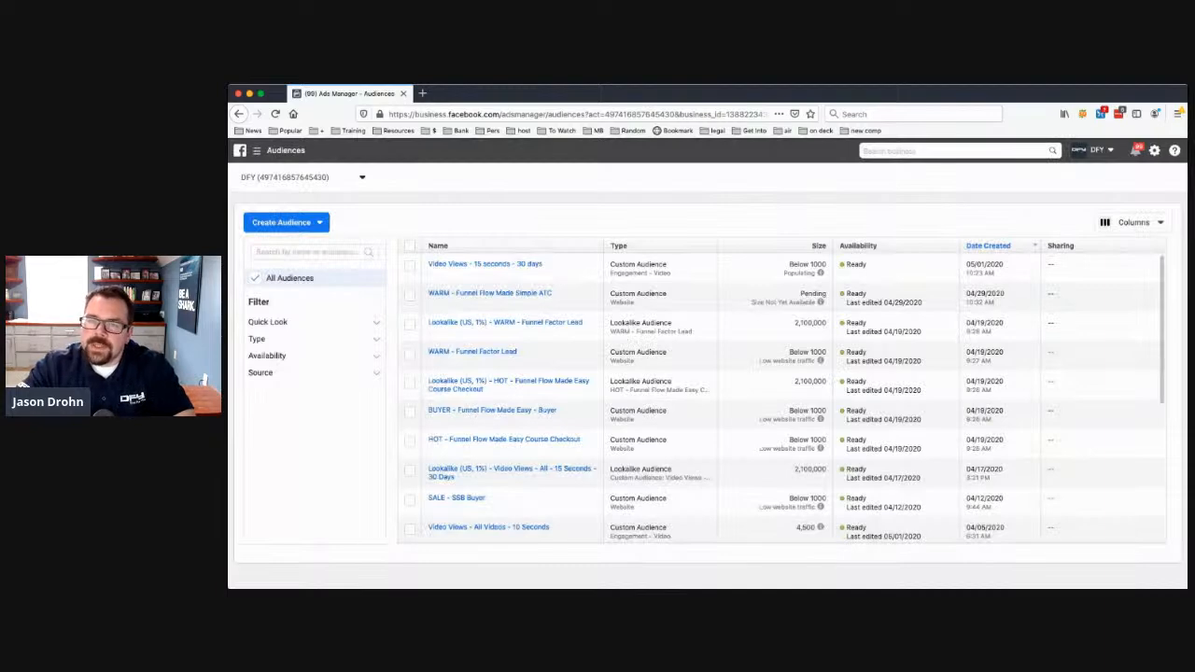